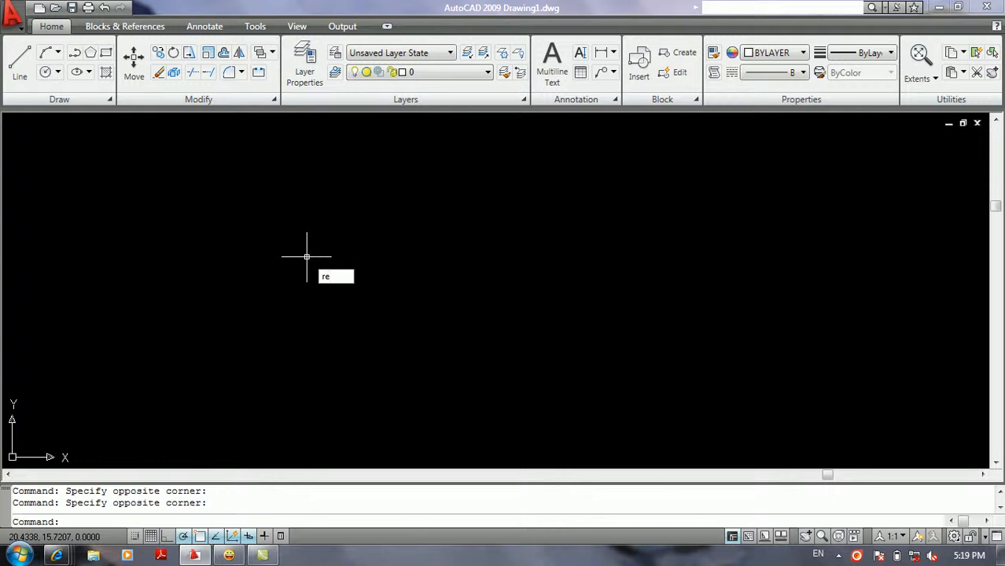
{"action": "type", "text": "c"}
{"action": "key", "text": "Return"}
{"action": "left_click", "coordinate": [283, 247]}
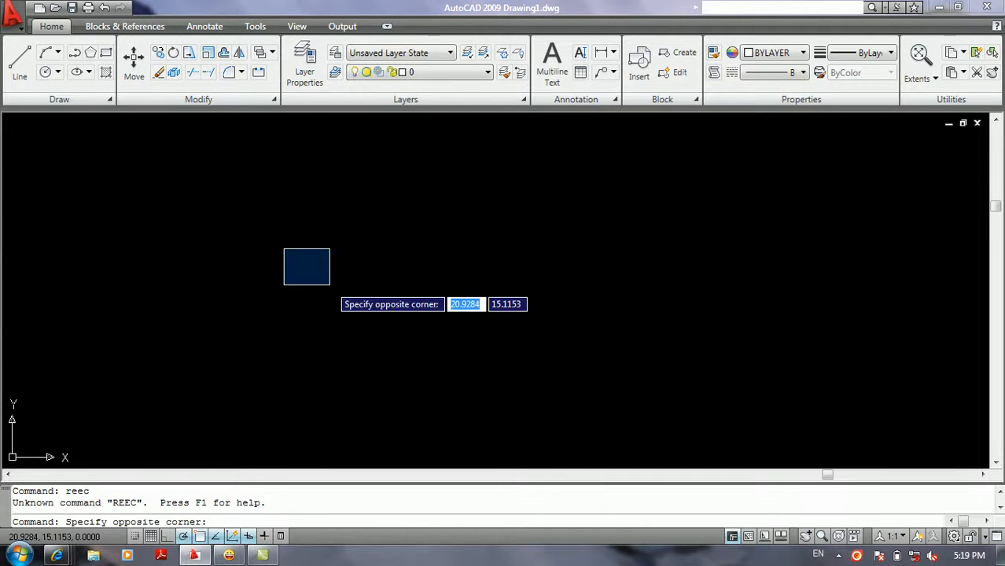
{"action": "left_click", "coordinate": [330, 285]}
Draw a horizontal rectangle roughly three times as wide as it is tall in the empty drawing area.
{"action": "type", "text": "rec"}
{"action": "key", "text": "Return"}
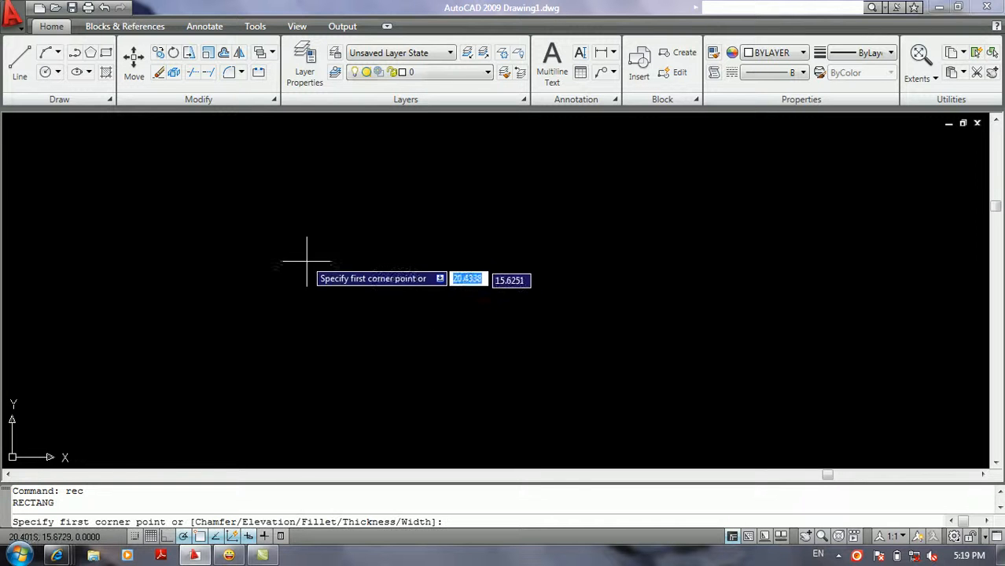
{"action": "left_click", "coordinate": [253, 234]}
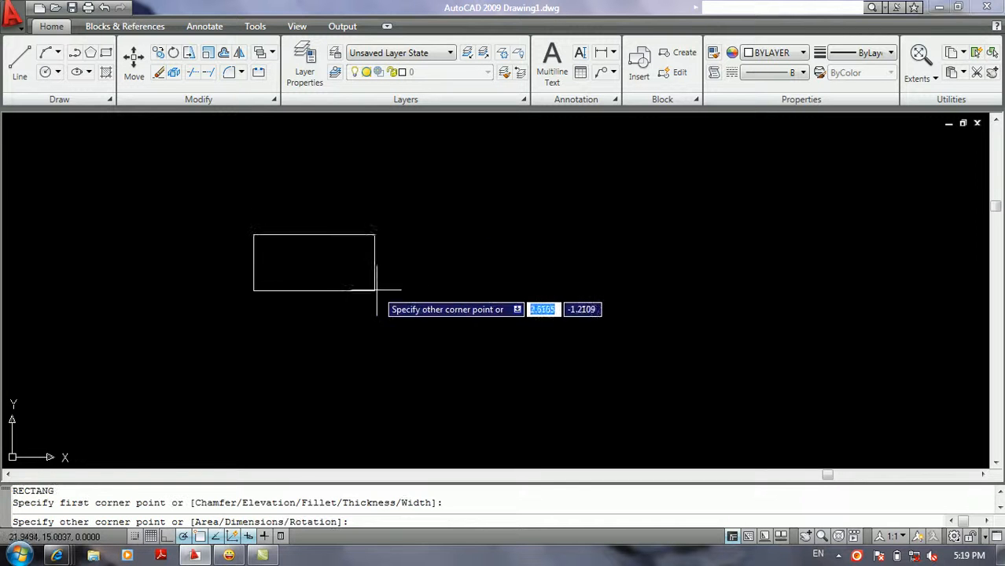
{"action": "left_click", "coordinate": [421, 284]}
{"action": "scroll", "coordinate": [330, 204], "scroll_direction": "up", "scroll_amount": 3}
{"action": "middle_click_drag", "start_coordinate": [327, 199], "coordinate": [393, 288]}
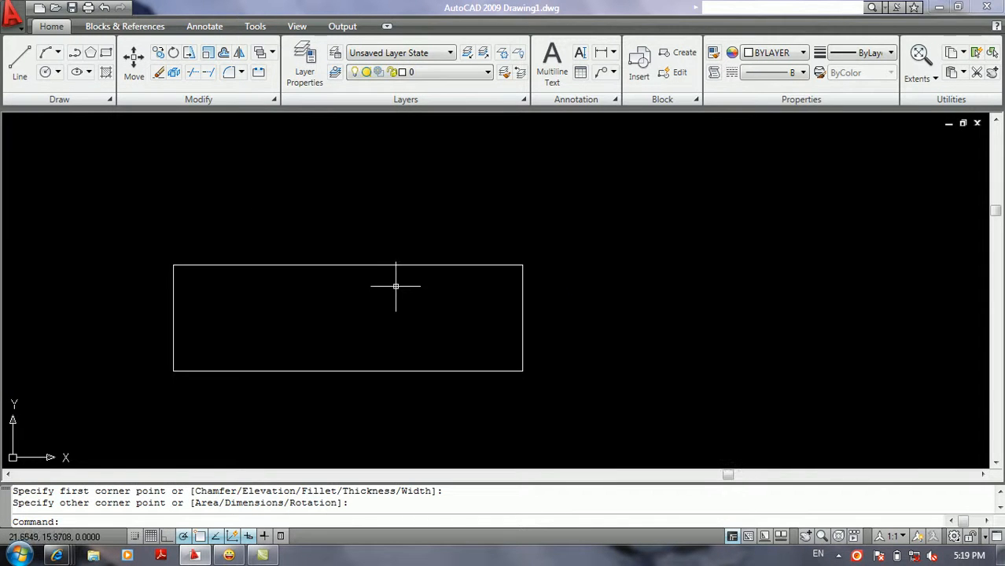
Draw two diagonal lines joining the opposite corners of the rectangle.
{"action": "type", "text": "l"}
{"action": "key", "text": "Return"}
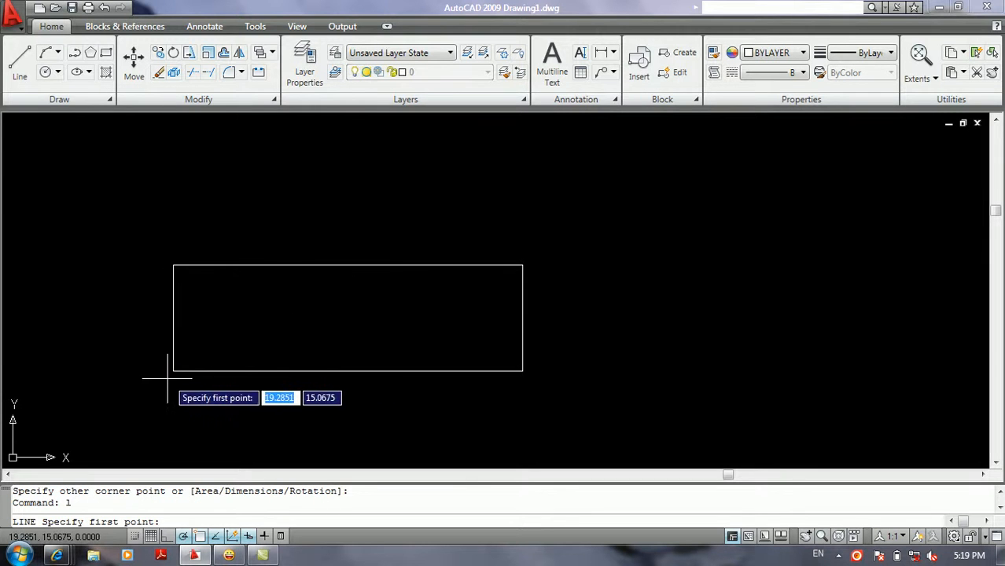
{"action": "left_click", "coordinate": [174, 370]}
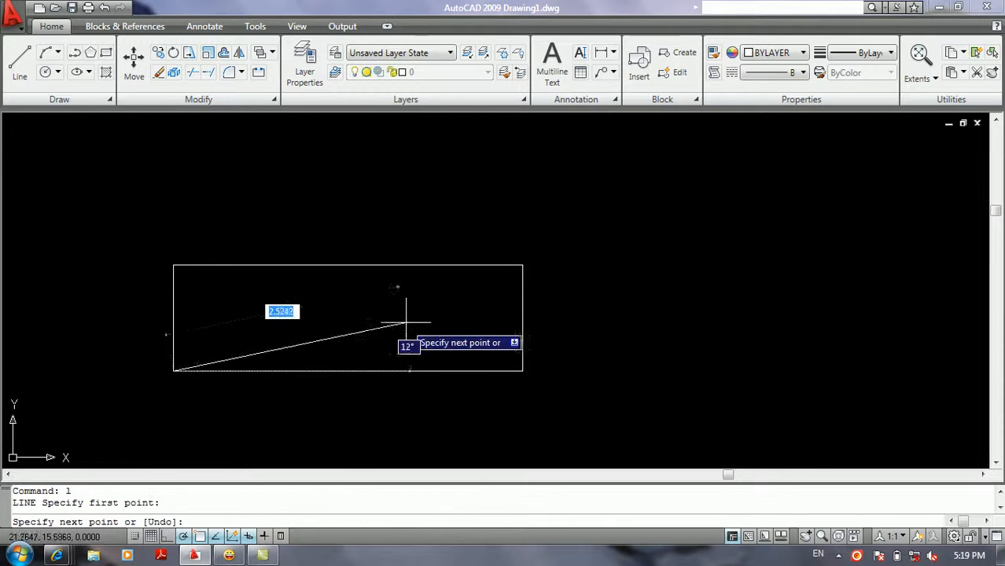
{"action": "left_click", "coordinate": [522, 266]}
{"action": "key", "text": "Return"}
{"action": "key", "text": "Return"}
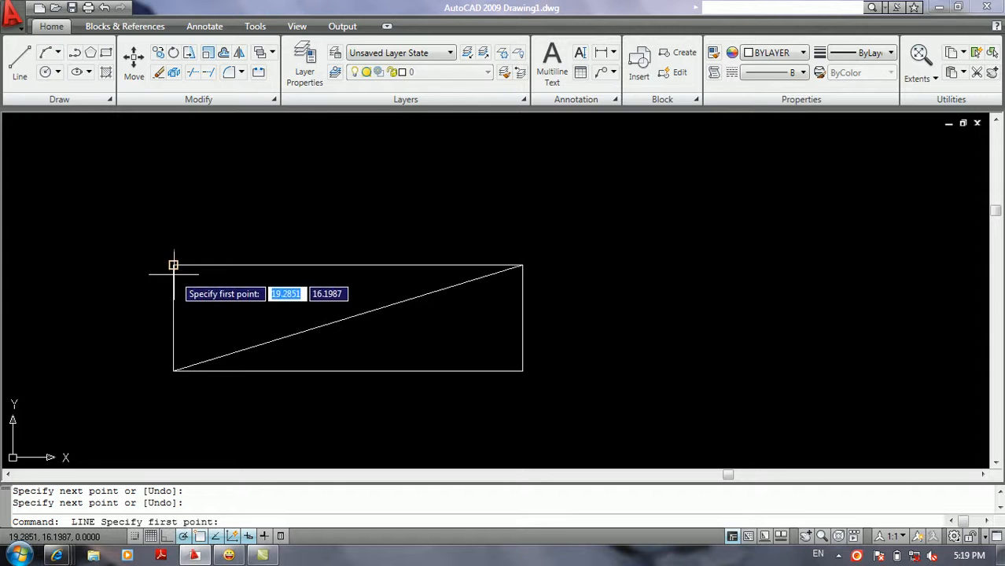
{"action": "left_click", "coordinate": [174, 266]}
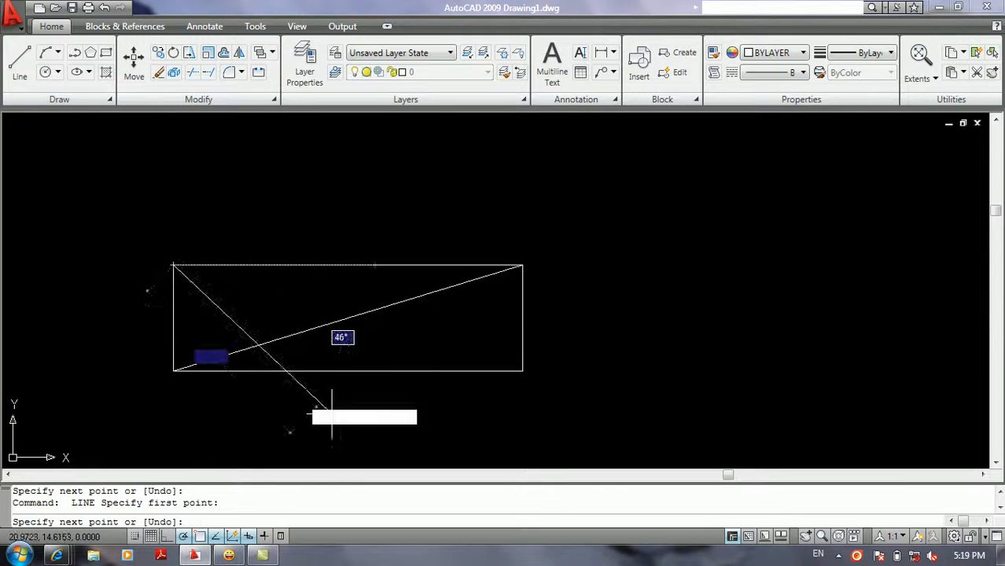
{"action": "left_click", "coordinate": [522, 371]}
{"action": "key", "text": "Return"}
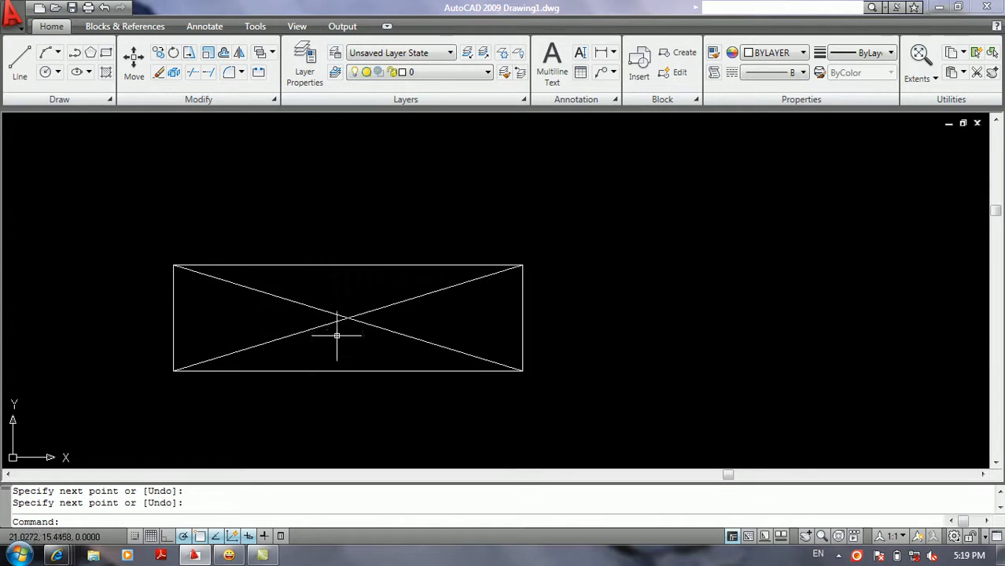
Erase both diagonal lines inside the rectangle.
{"action": "left_click", "coordinate": [381, 291]}
{"action": "left_click", "coordinate": [323, 334]}
{"action": "key", "text": "Delete"}
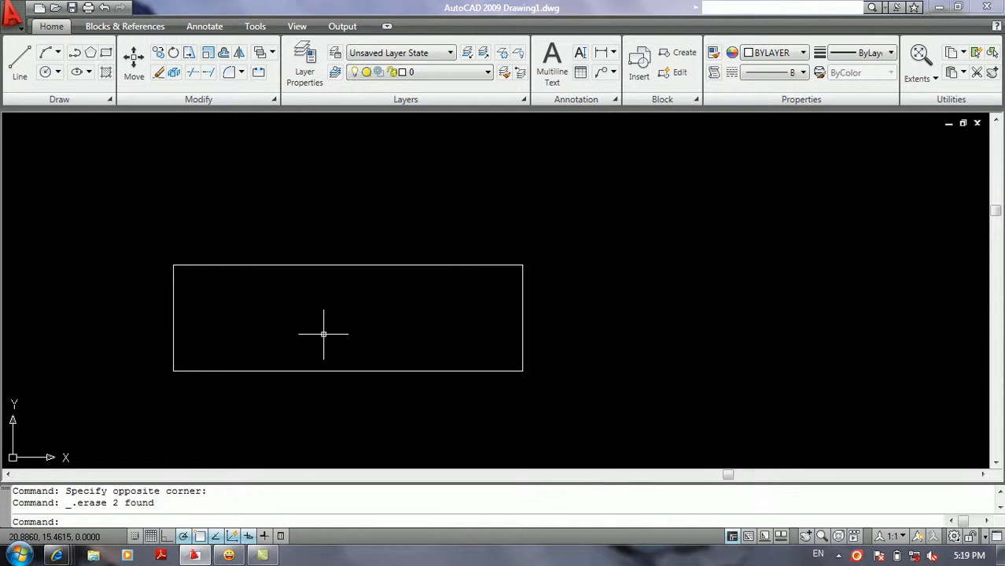
Create a 2D Solid in the rectangle by picking its upper-left, upper-right, lower-right and lower-left corners in that order.
{"action": "scroll", "coordinate": [303, 303], "scroll_direction": "up", "scroll_amount": 1}
{"action": "middle_click_drag", "start_coordinate": [291, 342], "coordinate": [333, 324]}
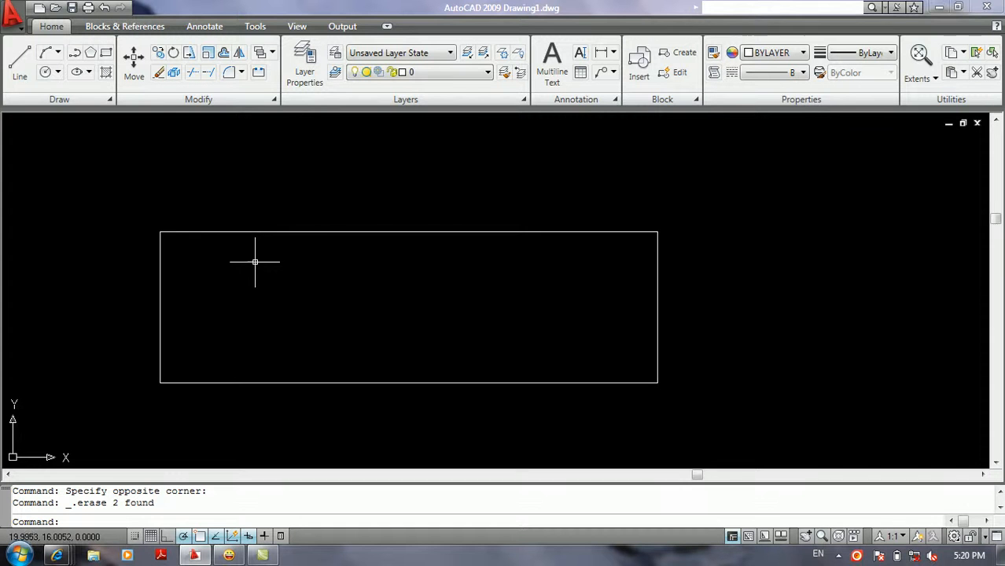
{"action": "left_click", "coordinate": [14, 18]}
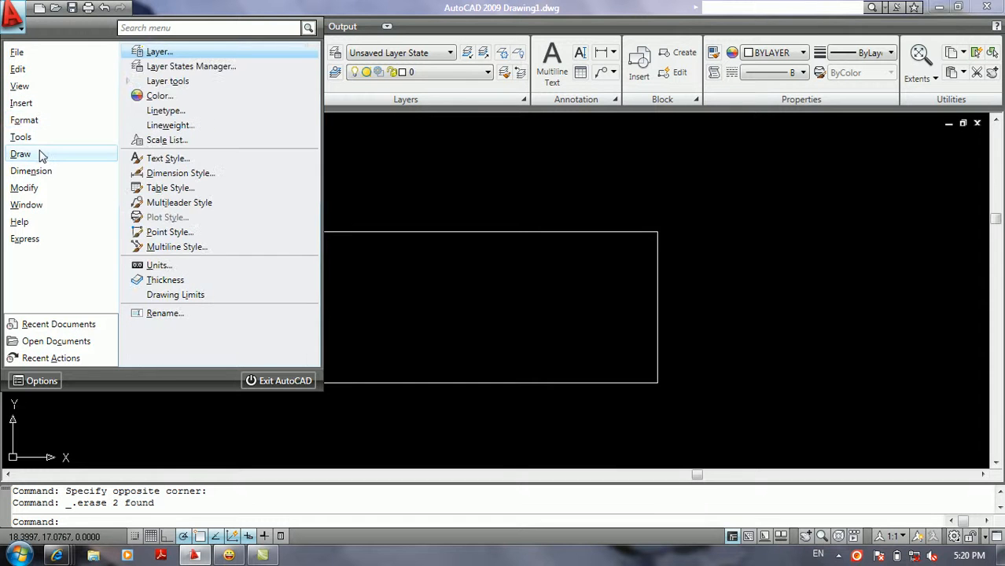
{"action": "mouse_move", "coordinate": [42, 154]}
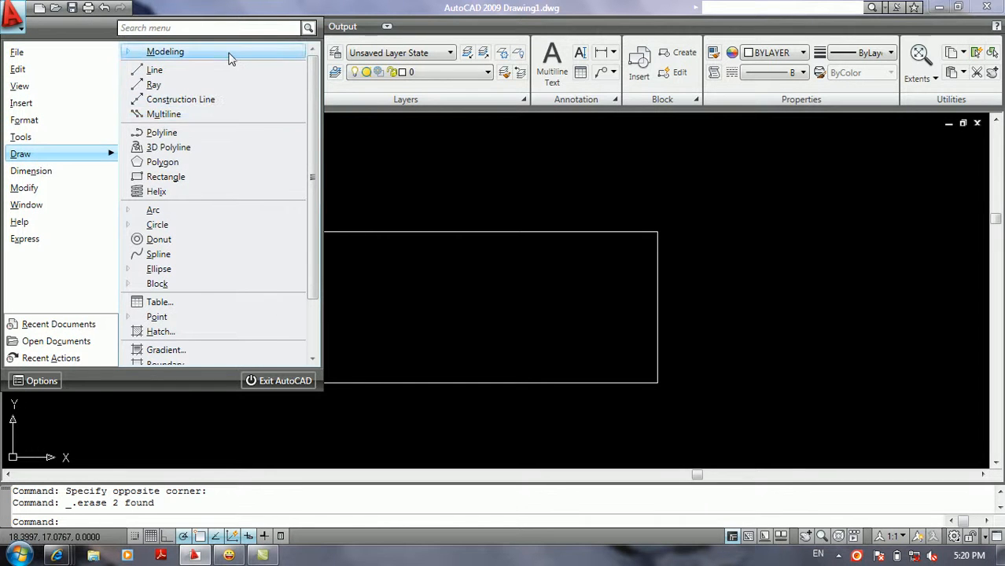
{"action": "mouse_move", "coordinate": [227, 59]}
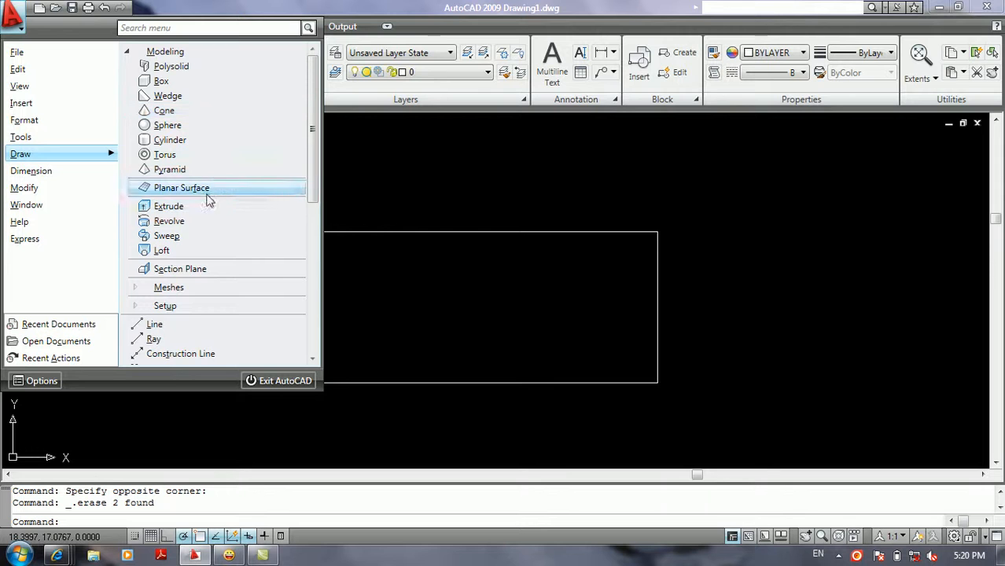
{"action": "mouse_move", "coordinate": [179, 290]}
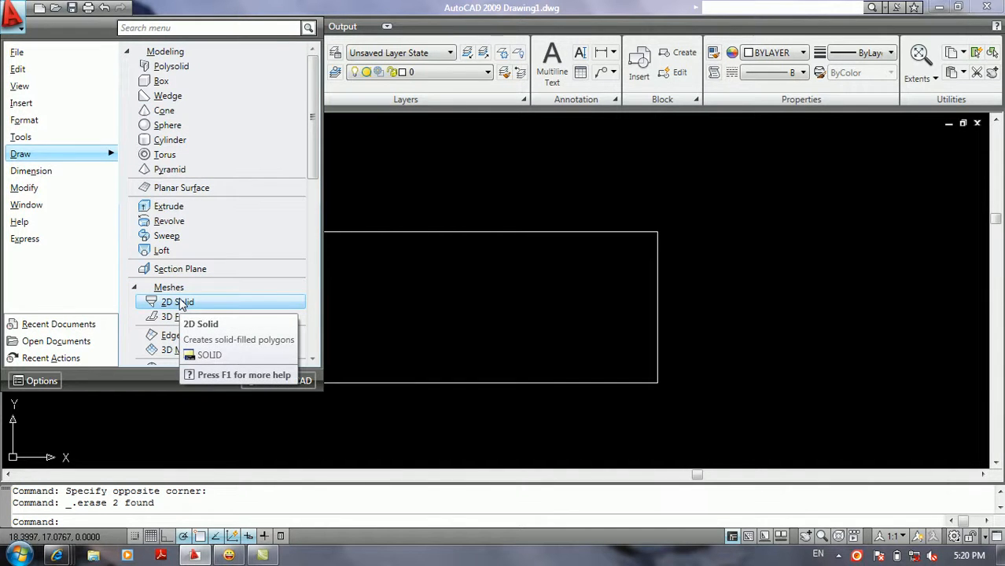
{"action": "left_click", "coordinate": [180, 303]}
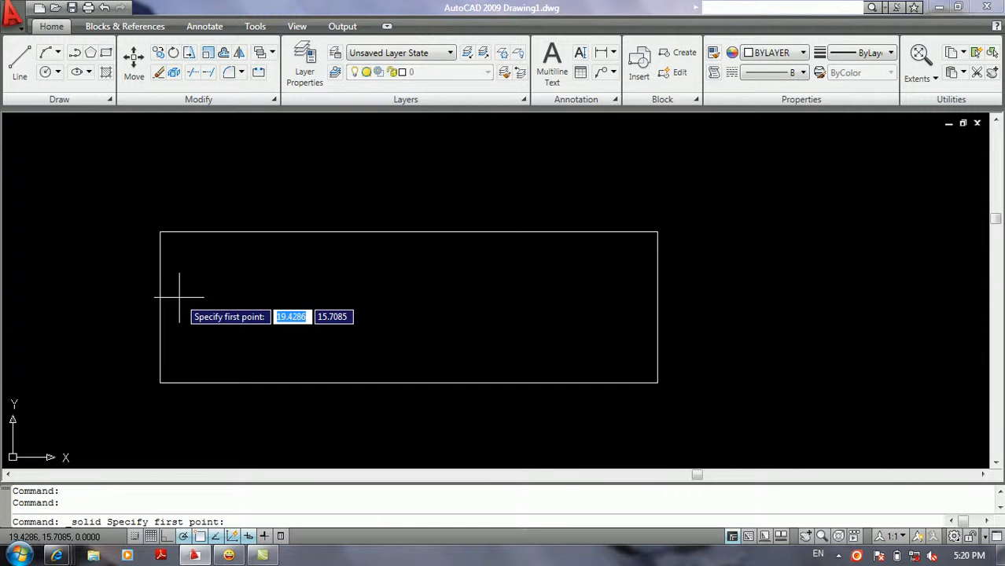
{"action": "left_click", "coordinate": [159, 232]}
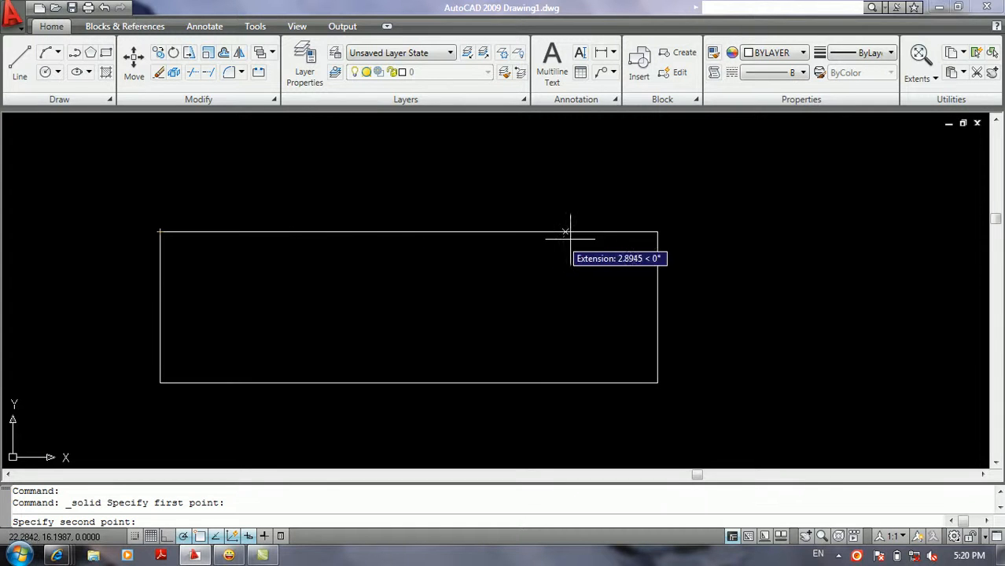
{"action": "left_click", "coordinate": [657, 232]}
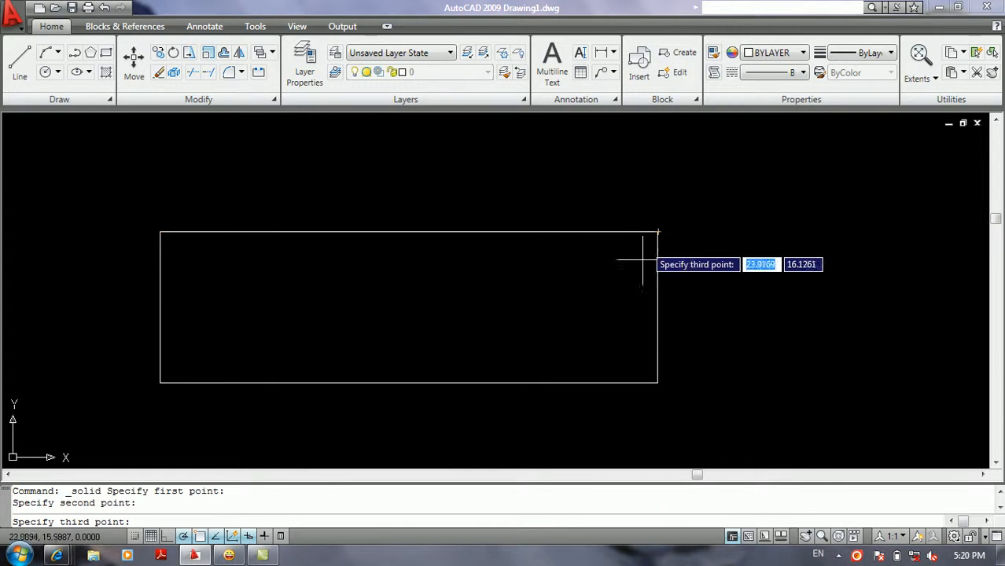
{"action": "left_click", "coordinate": [657, 383]}
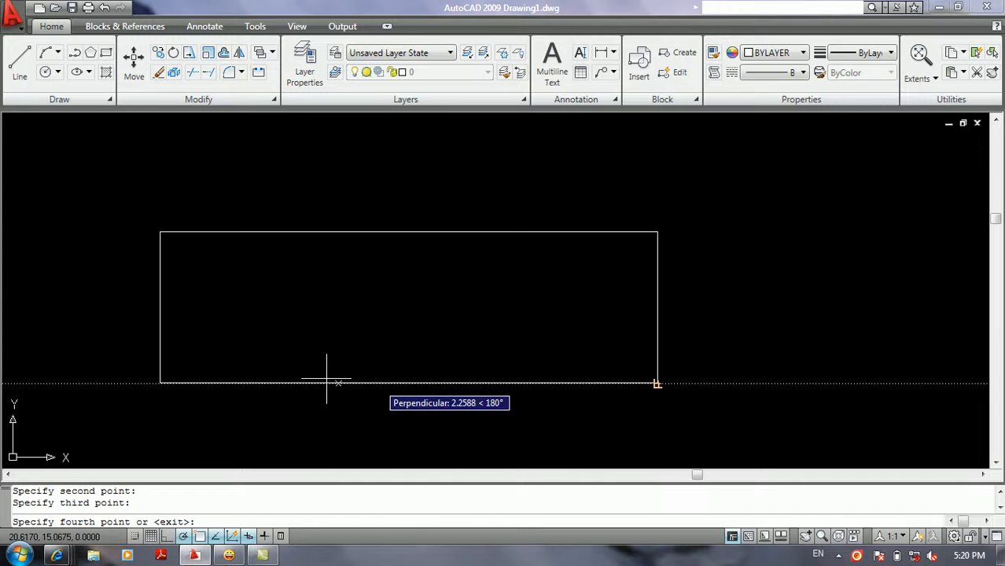
{"action": "left_click", "coordinate": [160, 382]}
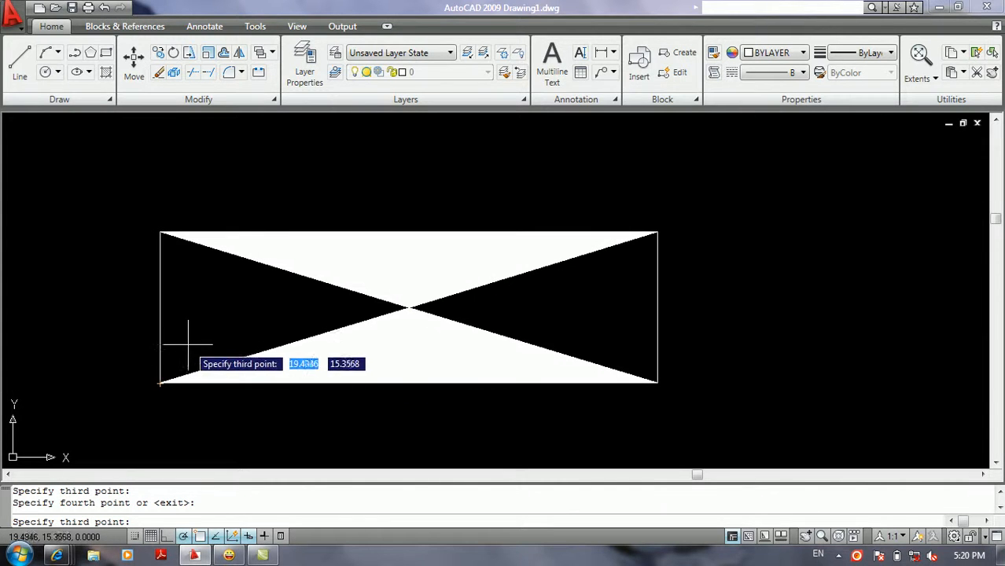
{"action": "key", "text": "Return"}
{"action": "left_click", "coordinate": [475, 297]}
{"action": "left_click", "coordinate": [511, 327]}
Draw a roughly square rectangle in the empty space to the right of the filled rectangle.
{"action": "scroll", "coordinate": [538, 302], "scroll_direction": "down", "scroll_amount": 8}
{"action": "middle_click_drag", "start_coordinate": [528, 302], "coordinate": [242, 311]}
{"action": "scroll", "coordinate": [337, 310], "scroll_direction": "up", "scroll_amount": 1}
{"action": "type", "text": "c"}
{"action": "key", "text": "Return"}
{"action": "left_click", "coordinate": [329, 248]}
{"action": "left_click", "coordinate": [427, 344]}
{"action": "mouse_move", "coordinate": [353, 251]}
{"action": "middle_mouse_down"}
{"action": "mouse_move", "coordinate": [377, 234]}
{"action": "mouse_move", "coordinate": [361, 254]}
{"action": "middle_mouse_up"}
{"action": "scroll", "coordinate": [379, 230], "scroll_direction": "up", "scroll_amount": 1}
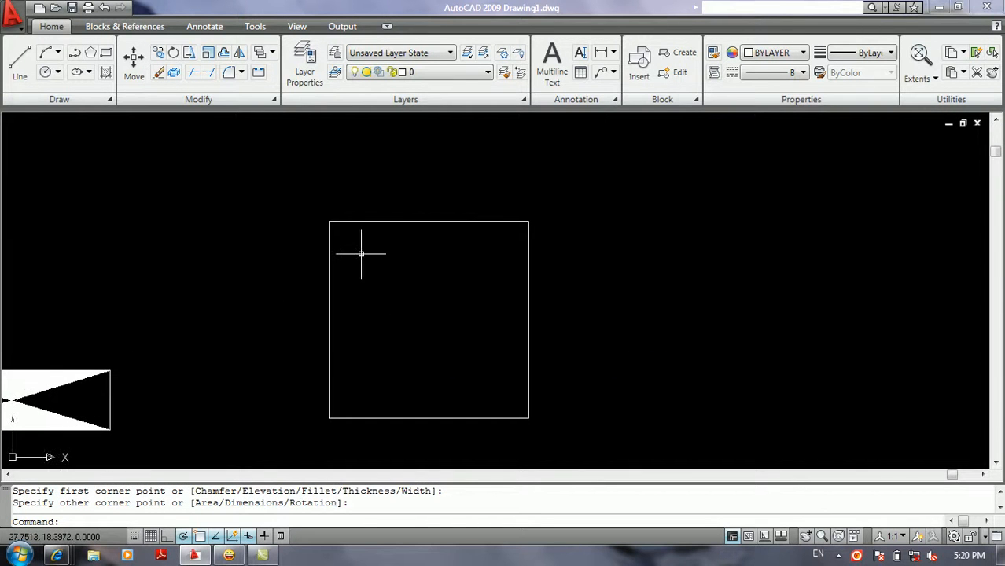
Create a 2D Solid in the square by picking its upper-left, lower-left, lower-right and upper-right corners in that order.
{"action": "type", "text": "s"}
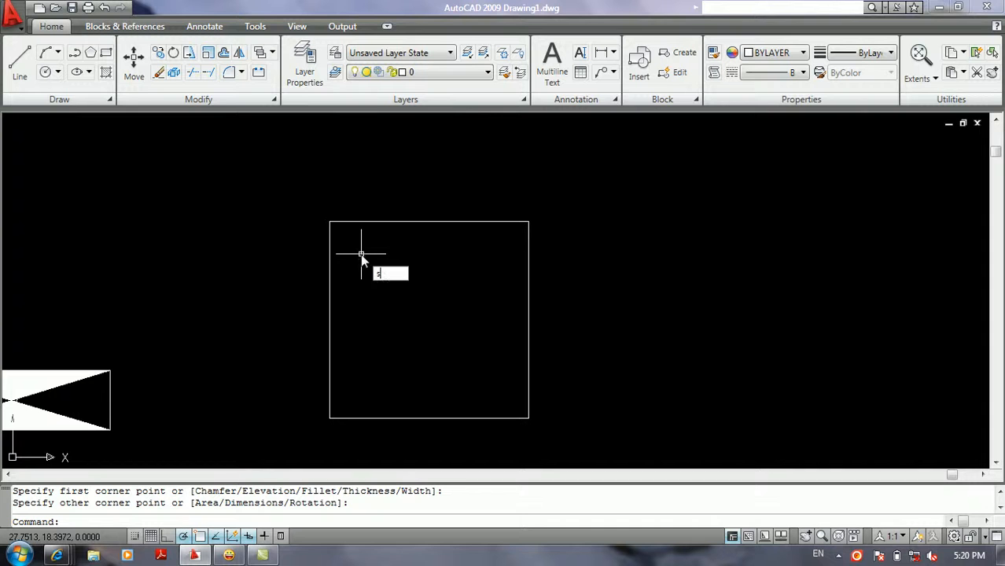
{"action": "type", "text": "o"}
{"action": "key", "text": "Return"}
{"action": "middle_click_drag", "start_coordinate": [354, 233], "coordinate": [350, 221]}
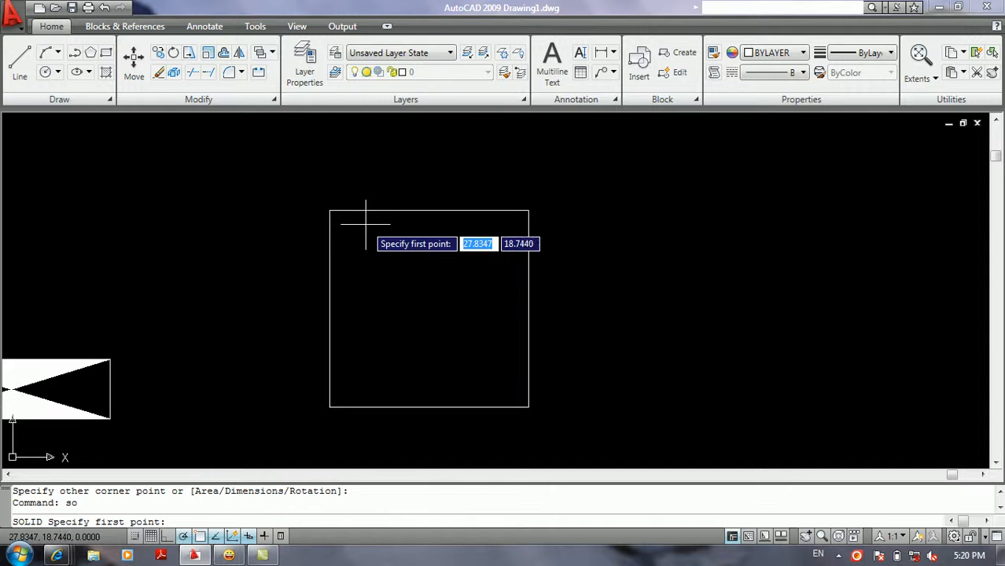
{"action": "left_click", "coordinate": [330, 210]}
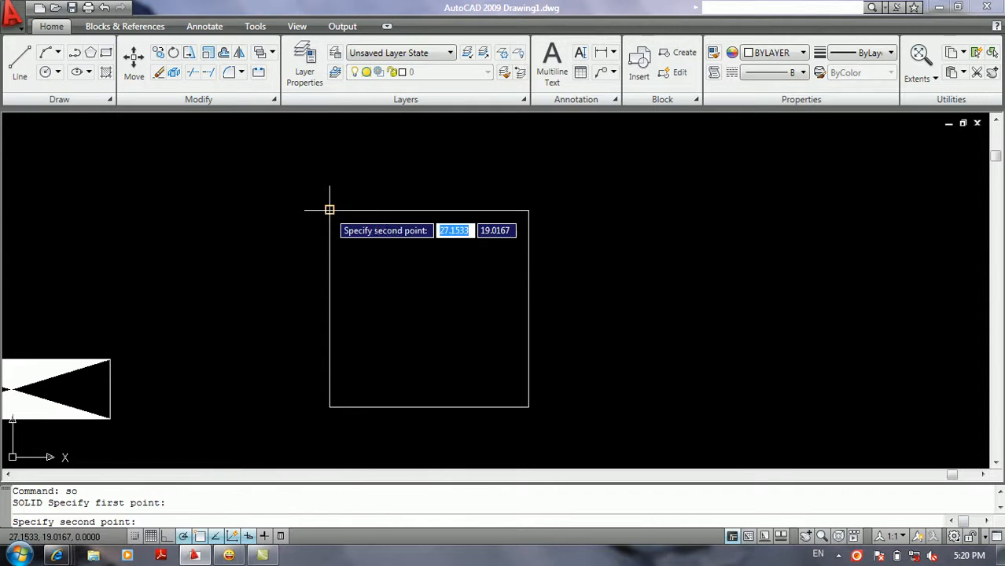
{"action": "left_click", "coordinate": [329, 408]}
{"action": "left_click", "coordinate": [528, 407]}
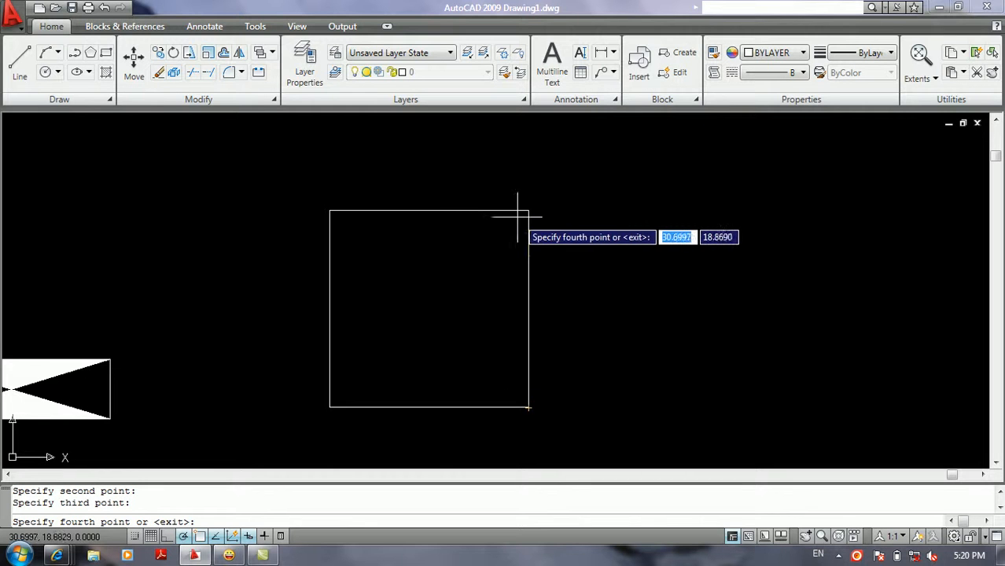
{"action": "left_click", "coordinate": [528, 210]}
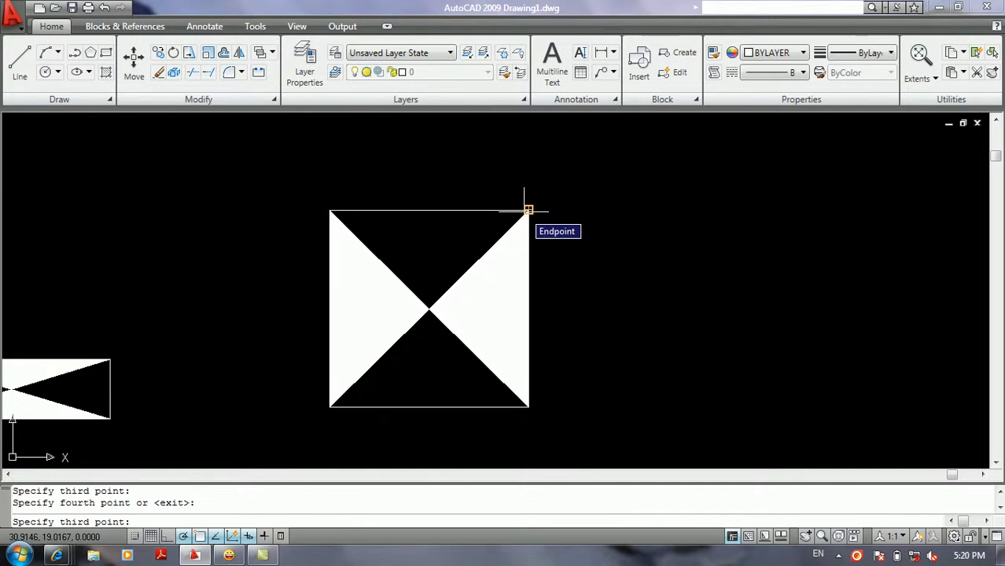
{"action": "key", "text": "Return"}
Draw a third rectangle, slightly wider than tall, to the right of the filled square.
{"action": "middle_click_drag", "start_coordinate": [530, 215], "coordinate": [326, 229]}
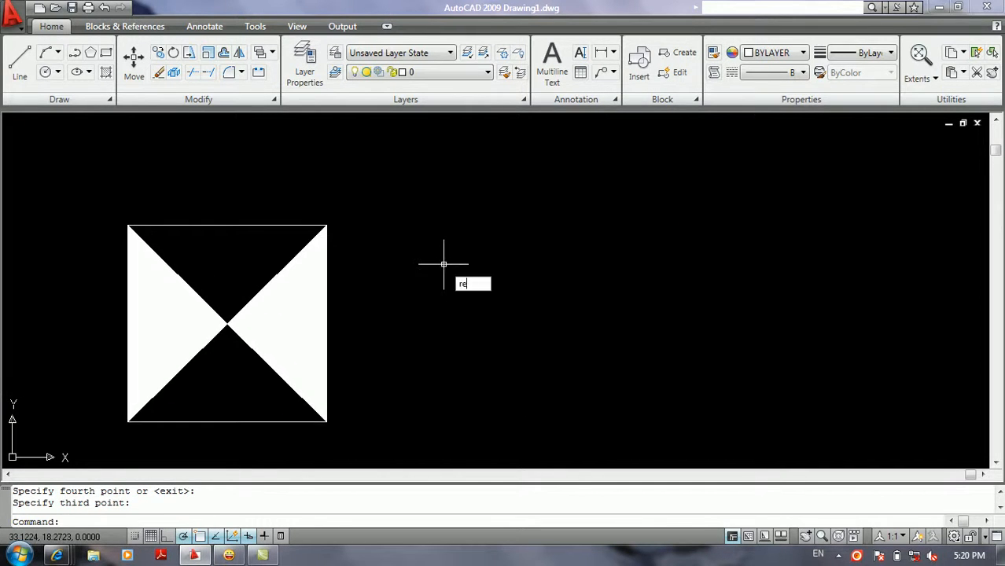
{"action": "type", "text": "rec"}
{"action": "key", "text": "Return"}
{"action": "left_click", "coordinate": [479, 227]}
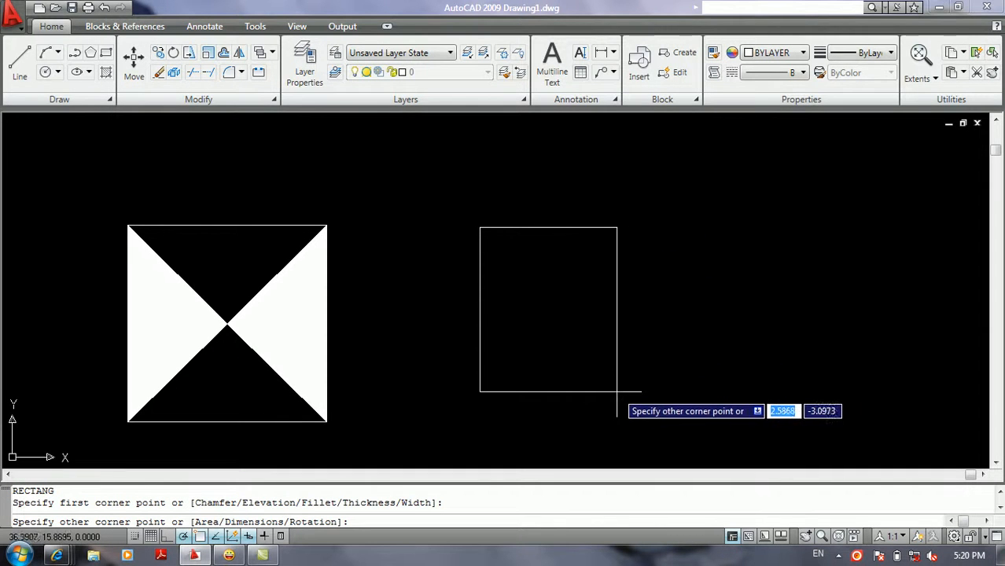
{"action": "left_click", "coordinate": [661, 371]}
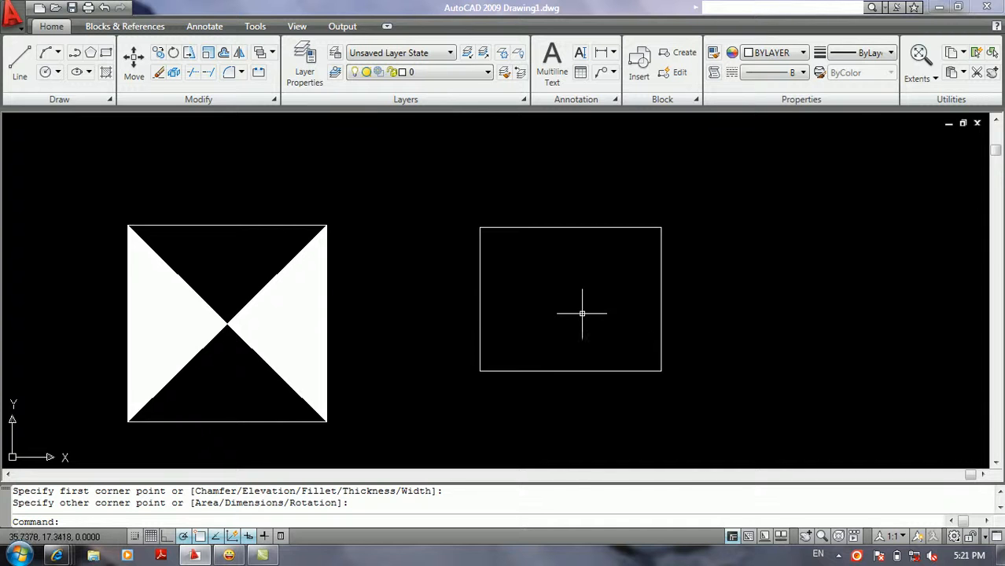
Create a triangular 2D Solid in the third rectangle from its upper-left, lower-left and lower-right corners, with the fourth point back on the first.
{"action": "scroll", "coordinate": [621, 319], "scroll_direction": "down", "scroll_amount": 4}
{"action": "scroll", "coordinate": [574, 311], "scroll_direction": "up", "scroll_amount": 5}
{"action": "middle_click_drag", "start_coordinate": [575, 312], "coordinate": [500, 313]}
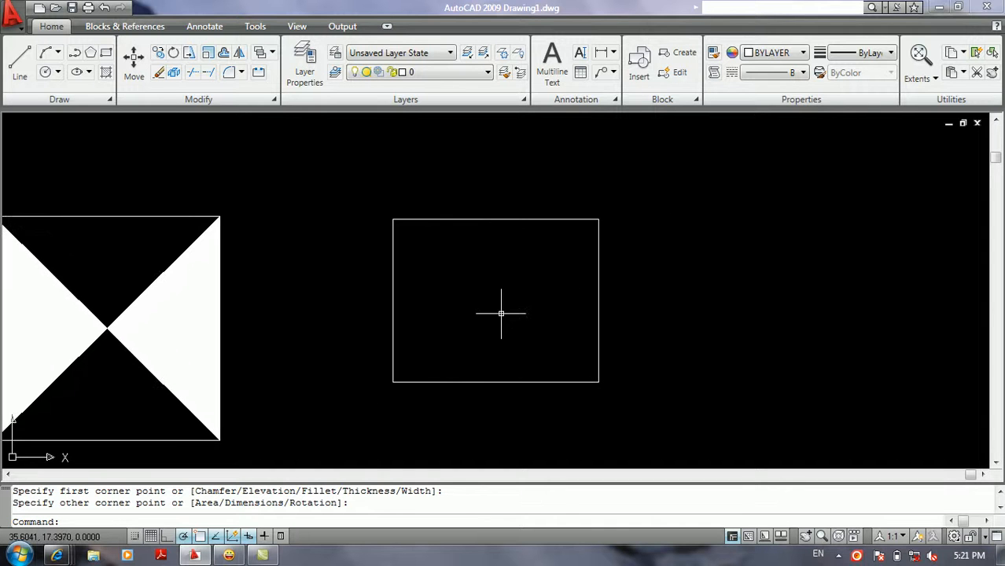
{"action": "type", "text": "so"}
{"action": "key", "text": "Return"}
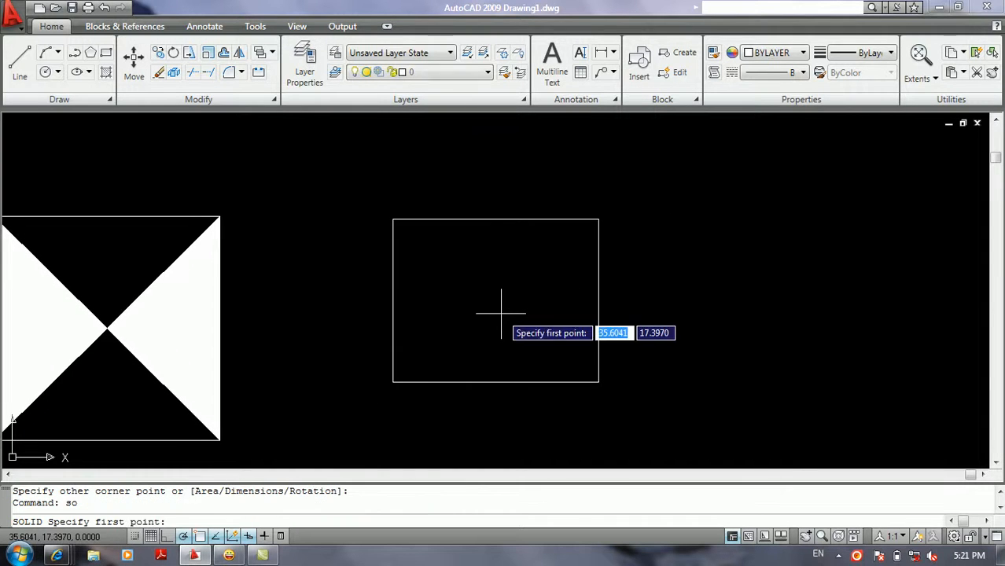
{"action": "left_click", "coordinate": [393, 219]}
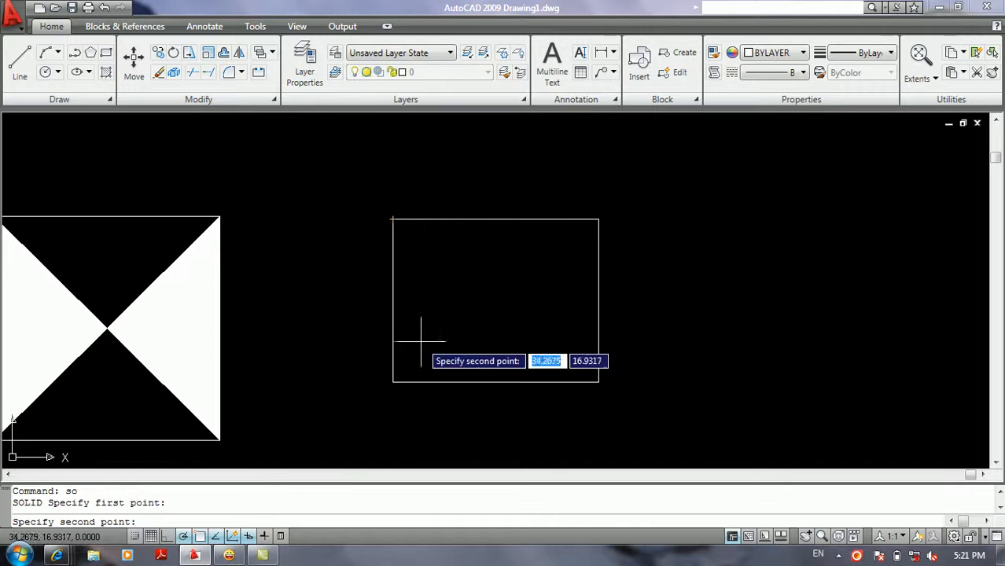
{"action": "left_click", "coordinate": [392, 382]}
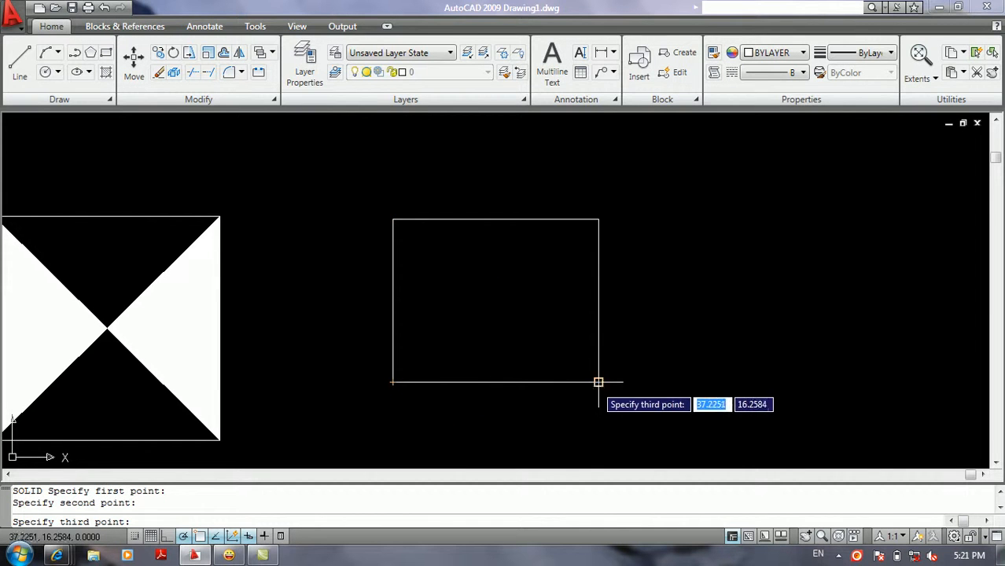
{"action": "left_click", "coordinate": [598, 382]}
{"action": "left_click", "coordinate": [393, 219]}
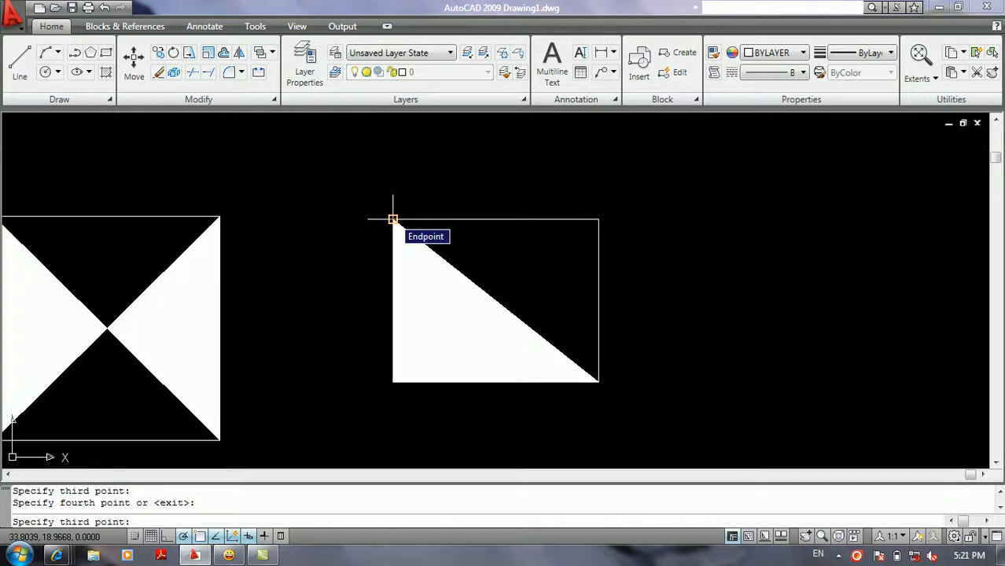
{"action": "key", "text": "Return"}
{"action": "scroll", "coordinate": [411, 214], "scroll_direction": "down", "scroll_amount": 8}
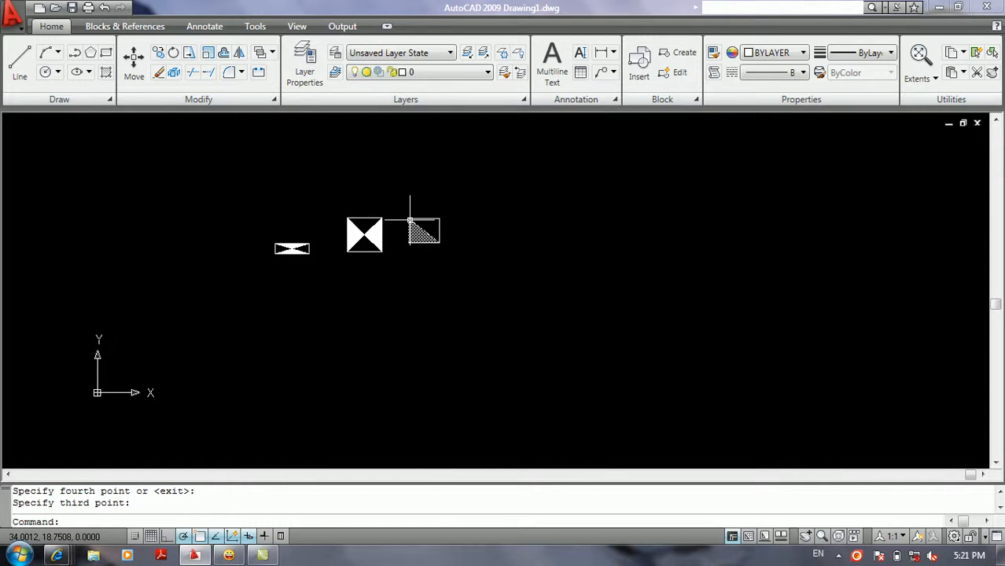
{"action": "scroll", "coordinate": [471, 204], "scroll_direction": "up", "scroll_amount": 3}
{"action": "middle_click_drag", "start_coordinate": [432, 201], "coordinate": [471, 272]}
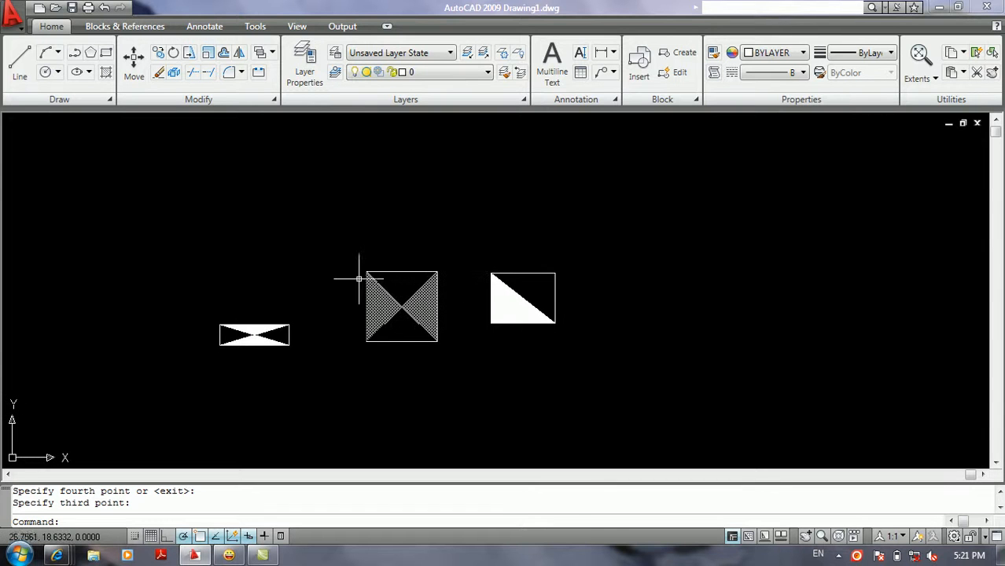
{"action": "middle_click_drag", "start_coordinate": [334, 273], "coordinate": [415, 315]}
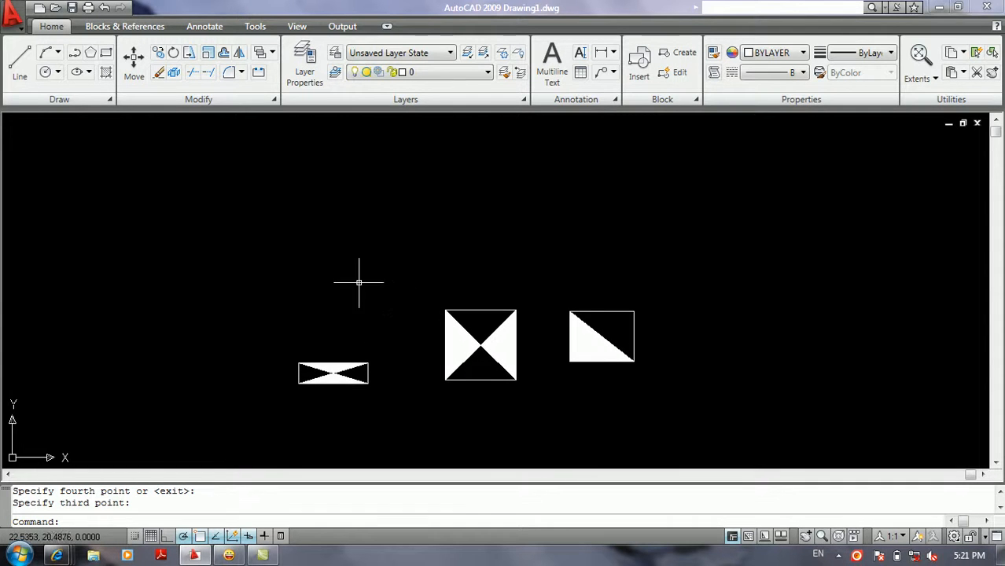
{"action": "scroll", "coordinate": [272, 385], "scroll_direction": "up", "scroll_amount": 2}
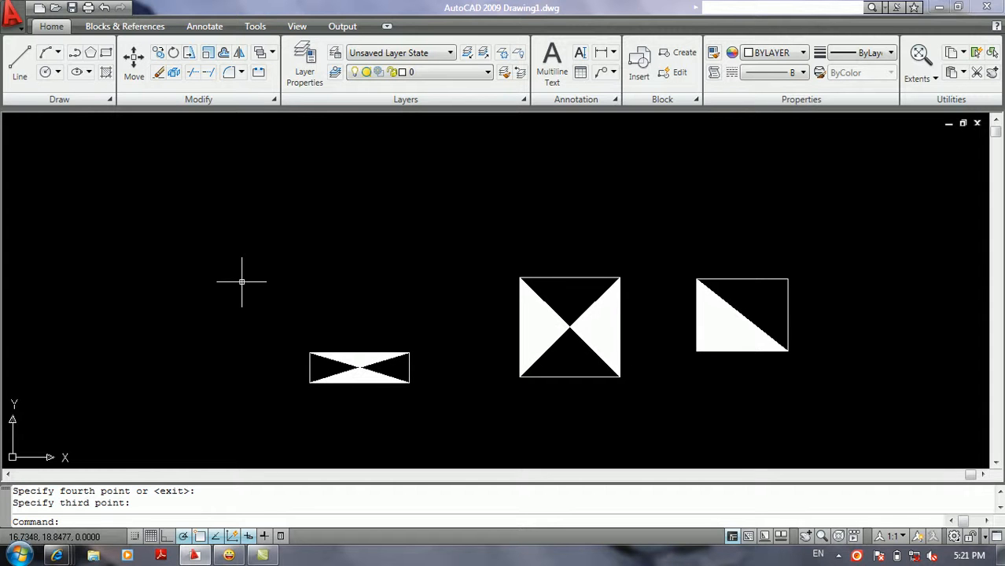
{"action": "left_click", "coordinate": [339, 270]}
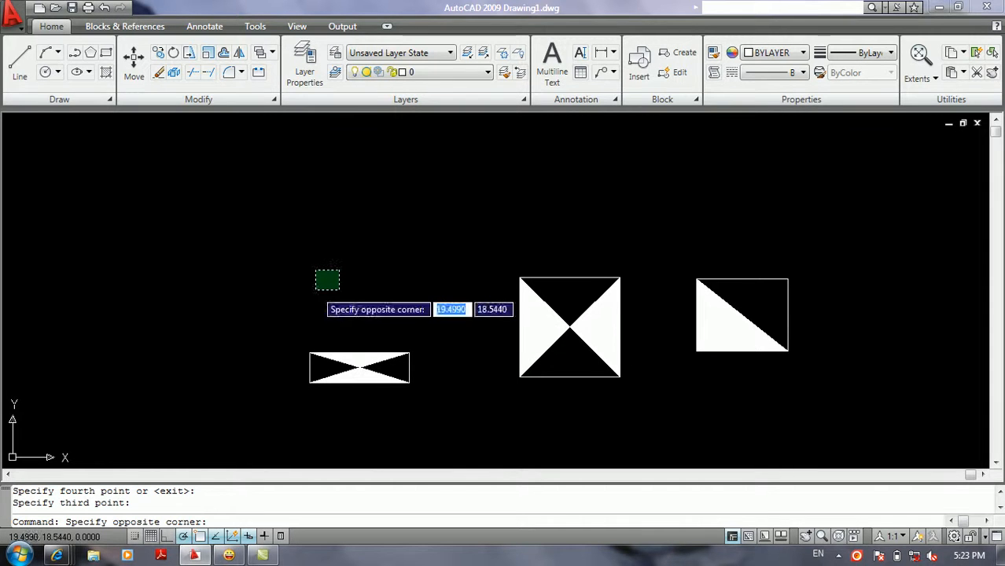
{"action": "middle_click_drag", "start_coordinate": [316, 288], "coordinate": [395, 296]}
{"action": "left_click", "coordinate": [342, 294]}
{"action": "middle_click_drag", "start_coordinate": [291, 294], "coordinate": [509, 290]}
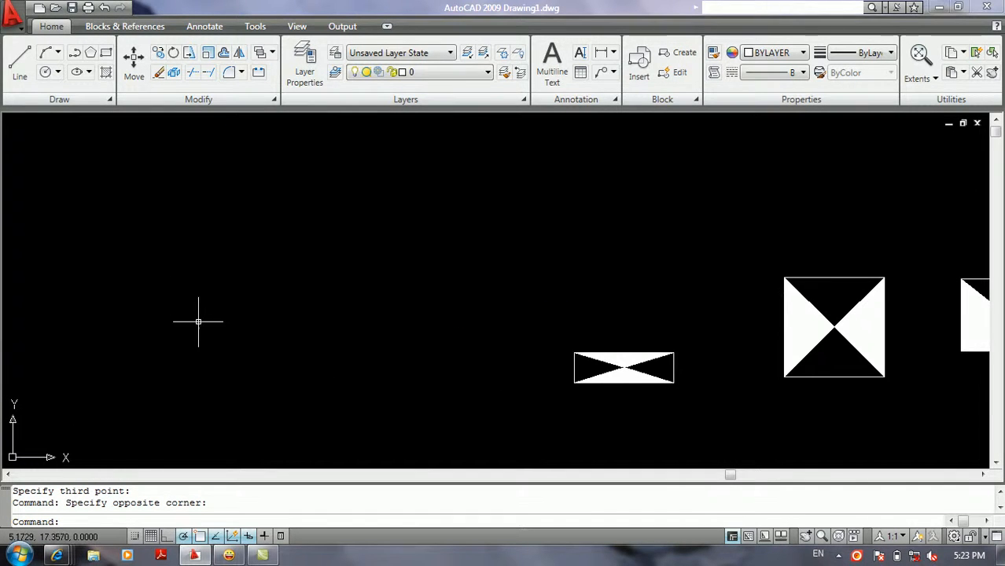
{"action": "left_click", "coordinate": [22, 32]}
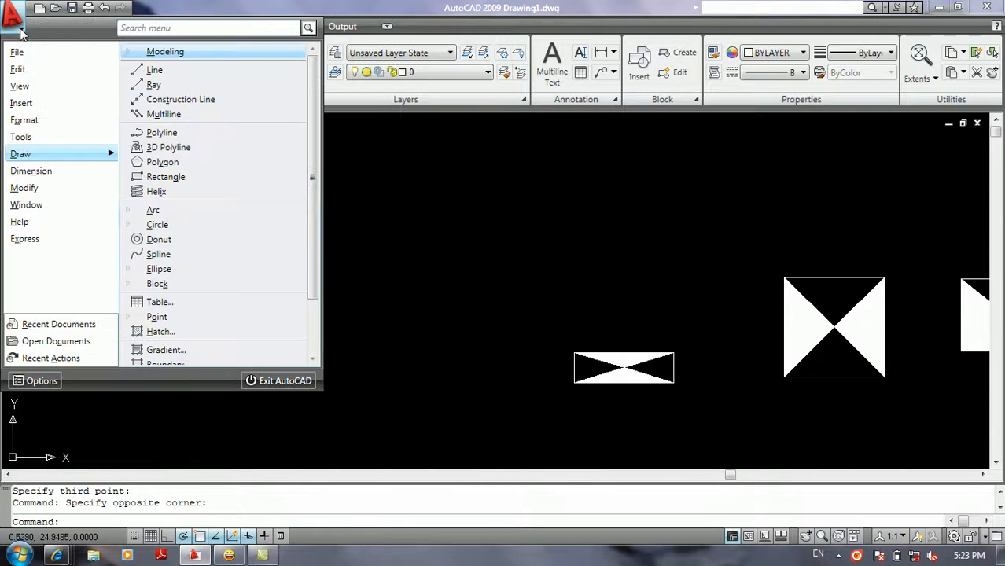
{"action": "mouse_move", "coordinate": [36, 143]}
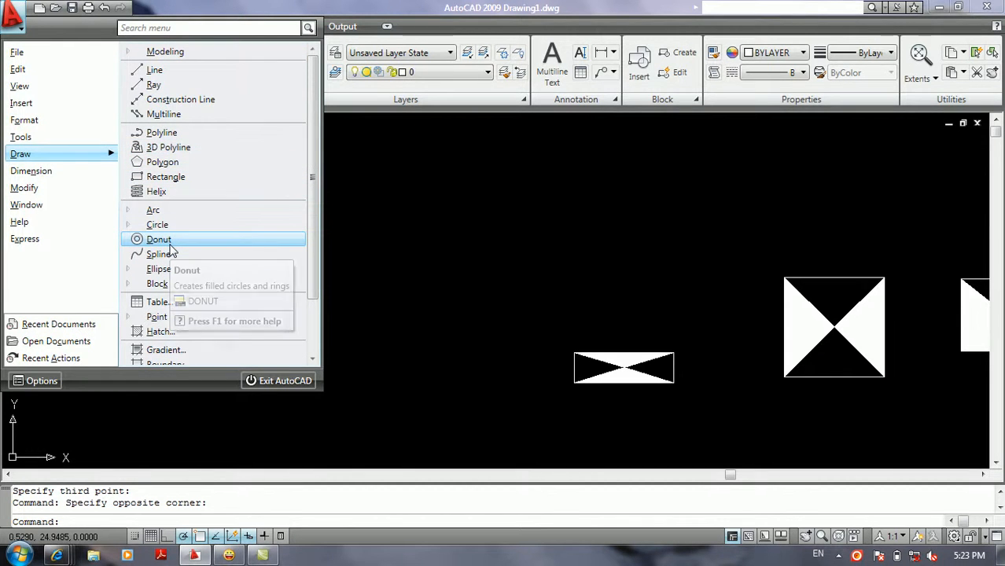
{"action": "left_click", "coordinate": [392, 292]}
{"action": "left_click", "coordinate": [375, 306]}
{"action": "left_click", "coordinate": [373, 307]}
Draw four donuts with inside diameter 1 and outside diameter 1.5, roughly in a row in the empty space left of the rectangles.
{"action": "type", "text": "do"}
{"action": "key", "text": "Return"}
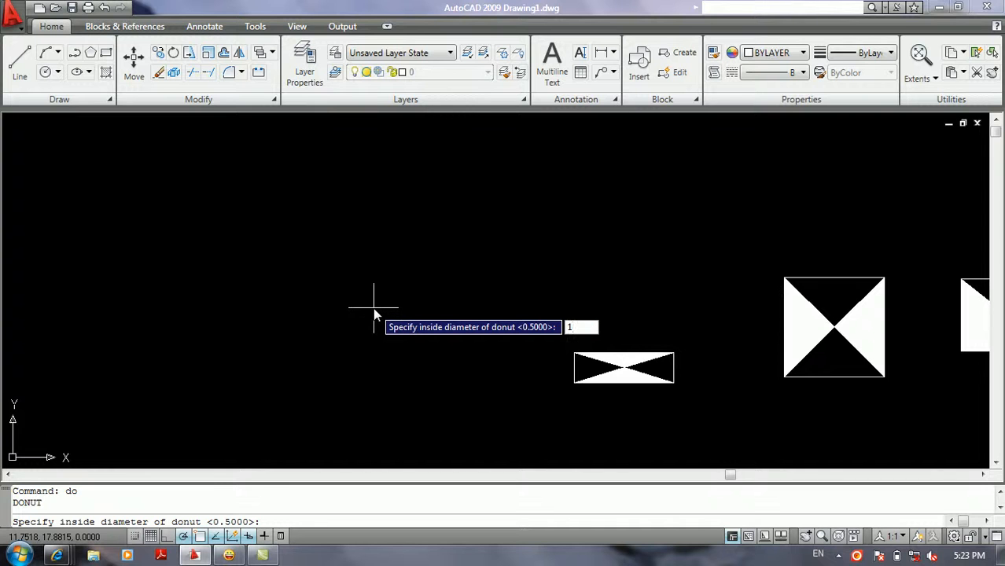
{"action": "key", "text": "Return"}
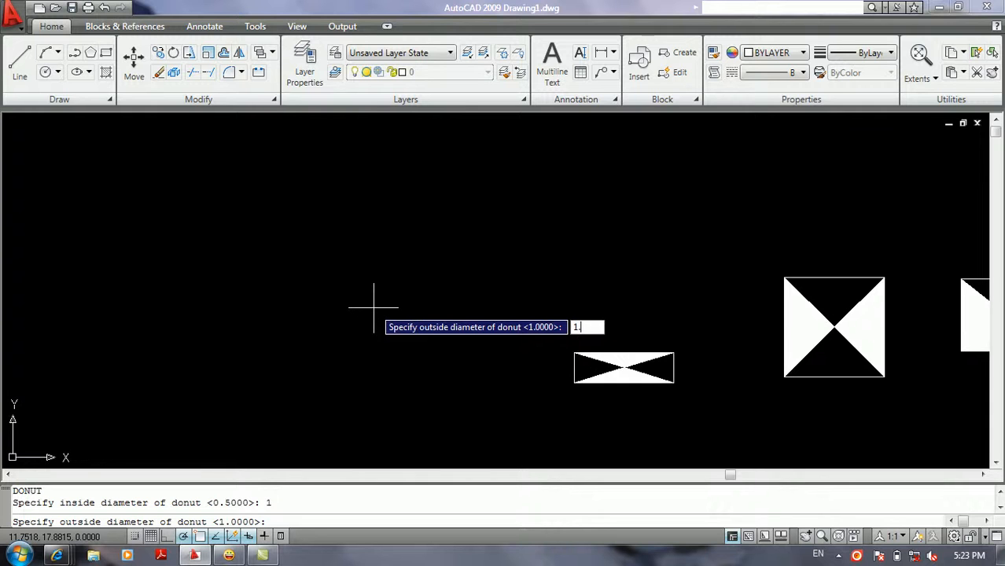
{"action": "key", "text": "Return"}
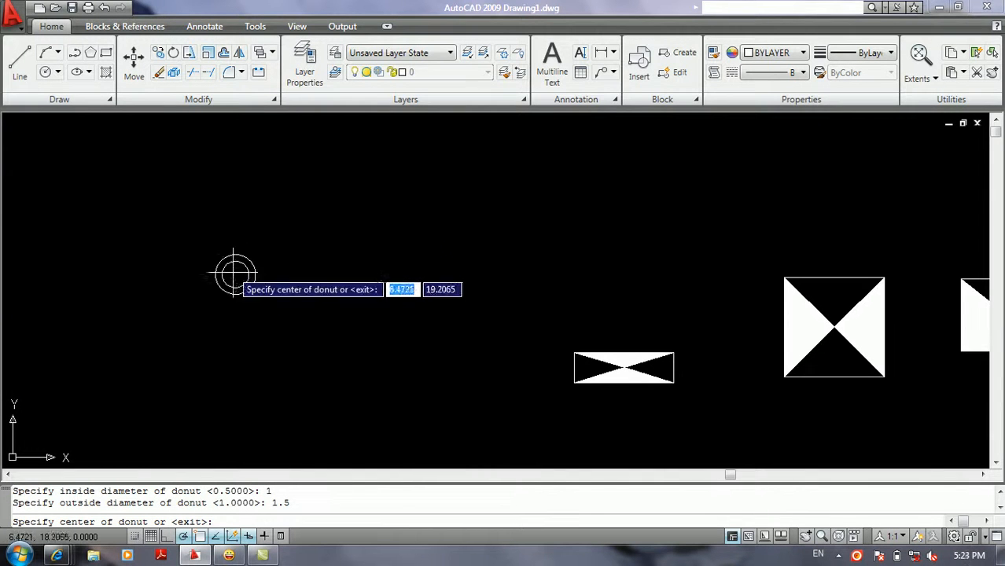
{"action": "left_click", "coordinate": [180, 229]}
{"action": "left_click", "coordinate": [268, 220]}
{"action": "left_click", "coordinate": [361, 224]}
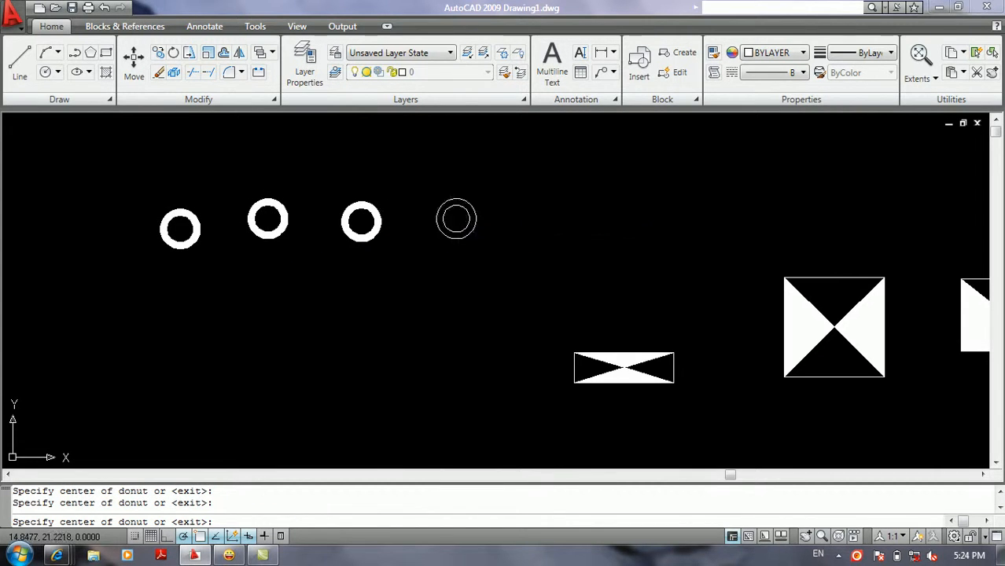
{"action": "left_click", "coordinate": [456, 219]}
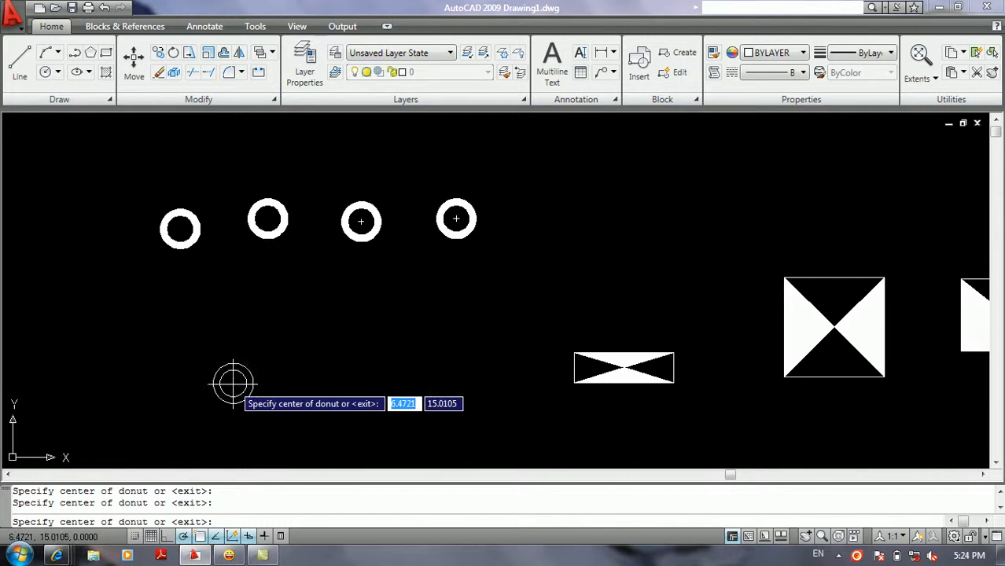
{"action": "key", "text": "Return"}
Examine the fill of the four donuts up close and compare it with the 2D Solid shapes.
{"action": "scroll", "coordinate": [267, 217], "scroll_direction": "up", "scroll_amount": 6}
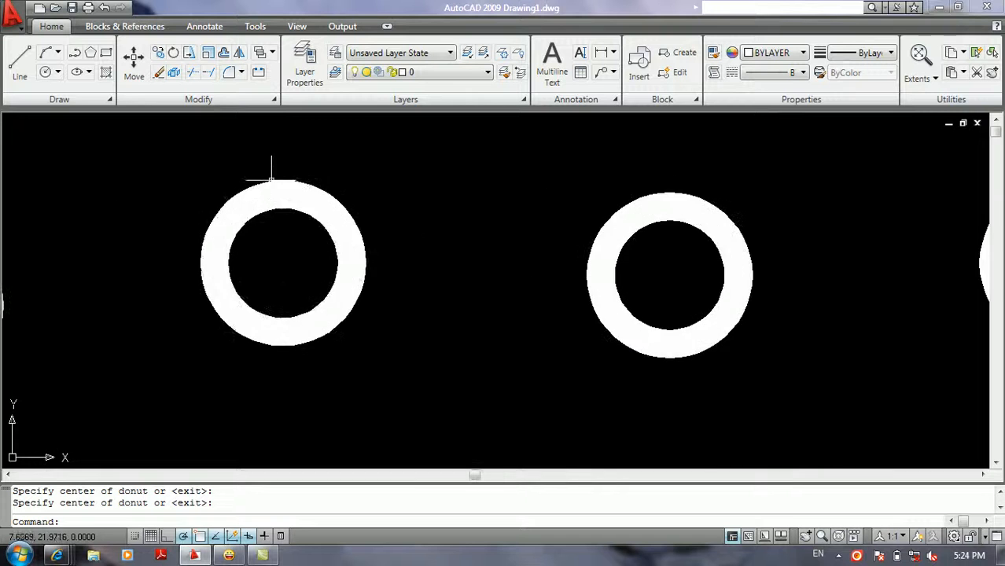
{"action": "scroll", "coordinate": [262, 197], "scroll_direction": "down", "scroll_amount": 6}
{"action": "middle_click_drag", "start_coordinate": [264, 215], "coordinate": [289, 230]}
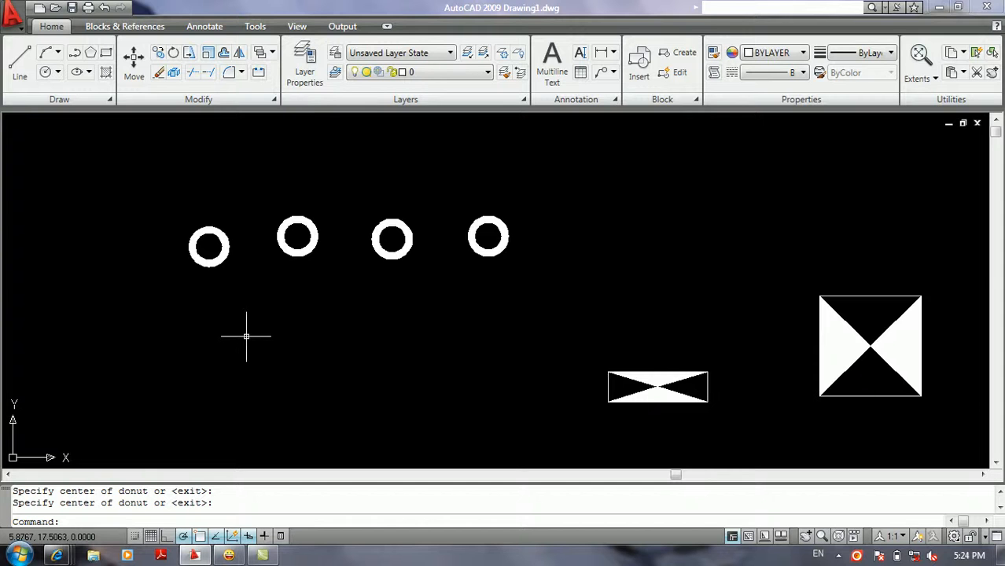
{"action": "scroll", "coordinate": [298, 224], "scroll_direction": "up", "scroll_amount": 2}
{"action": "mouse_move", "coordinate": [297, 224]}
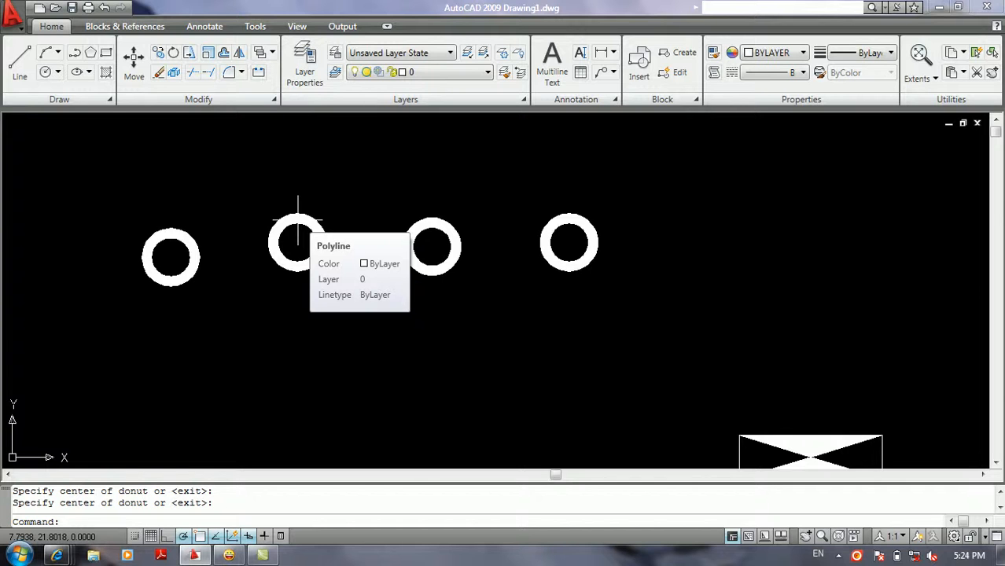
{"action": "scroll", "coordinate": [297, 224], "scroll_direction": "down", "scroll_amount": 3}
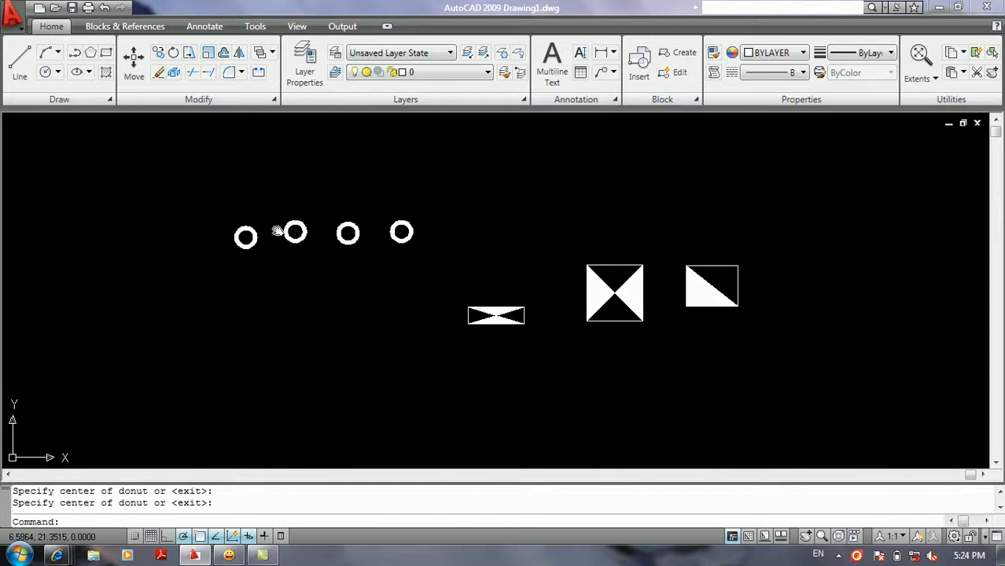
{"action": "middle_click_drag", "start_coordinate": [279, 230], "coordinate": [313, 180]}
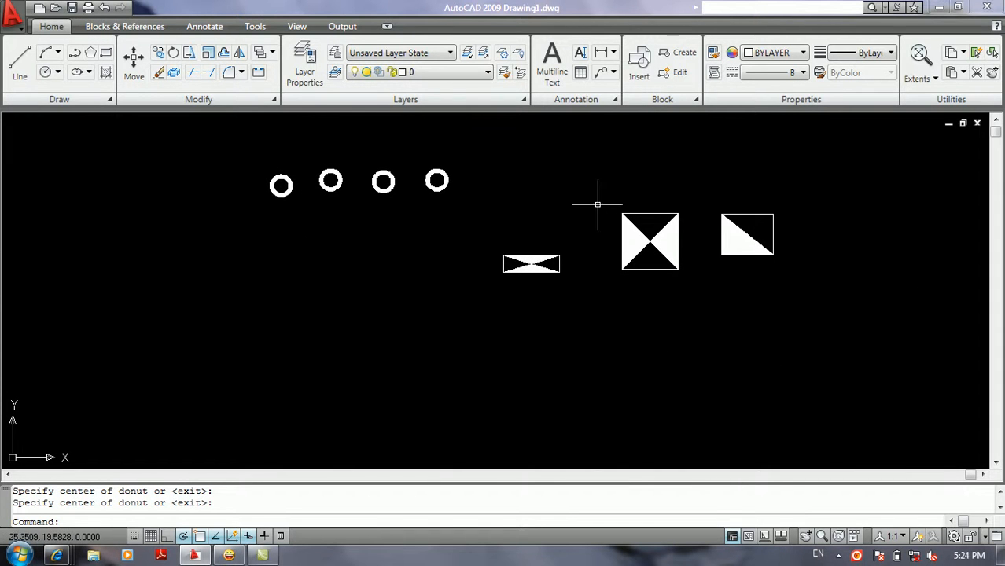
{"action": "scroll", "coordinate": [710, 218], "scroll_direction": "up", "scroll_amount": 1}
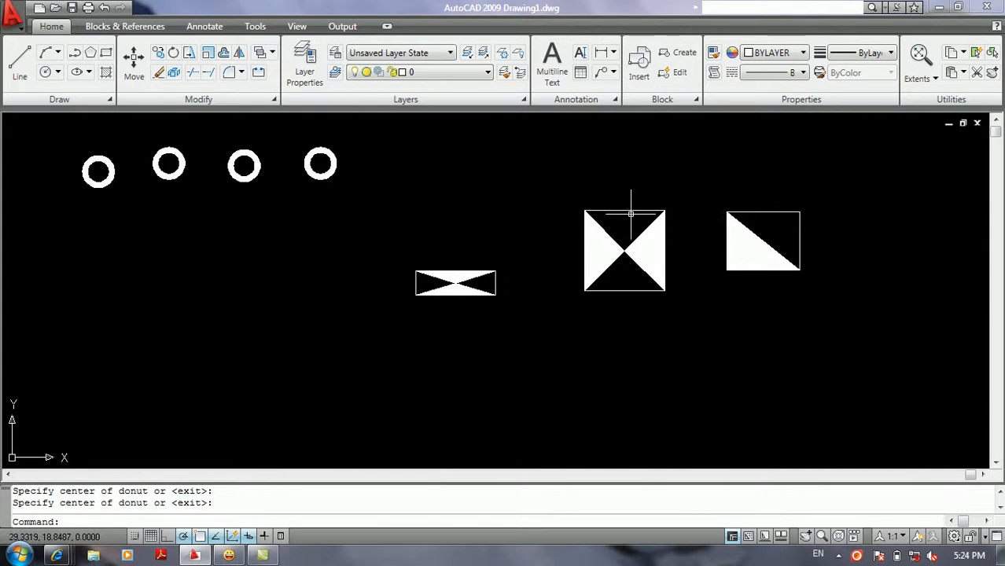
{"action": "scroll", "coordinate": [629, 214], "scroll_direction": "up", "scroll_amount": 1}
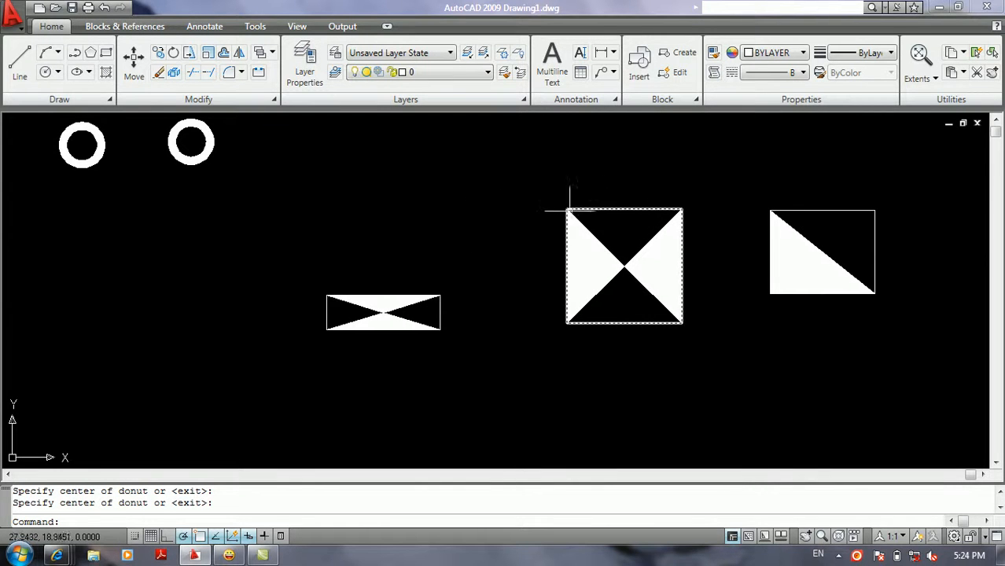
{"action": "scroll", "coordinate": [322, 222], "scroll_direction": "down", "scroll_amount": 1}
{"action": "middle_click_drag", "start_coordinate": [262, 213], "coordinate": [356, 291]}
{"action": "scroll", "coordinate": [314, 261], "scroll_direction": "up", "scroll_amount": 1}
{"action": "middle_click_drag", "start_coordinate": [263, 240], "coordinate": [379, 243]}
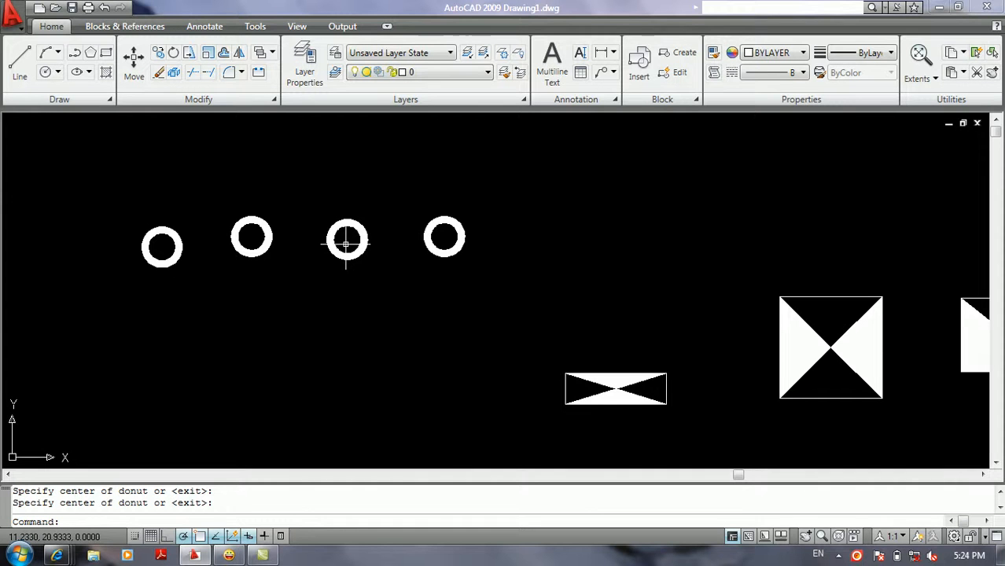
{"action": "middle_click_drag", "start_coordinate": [338, 240], "coordinate": [463, 236]}
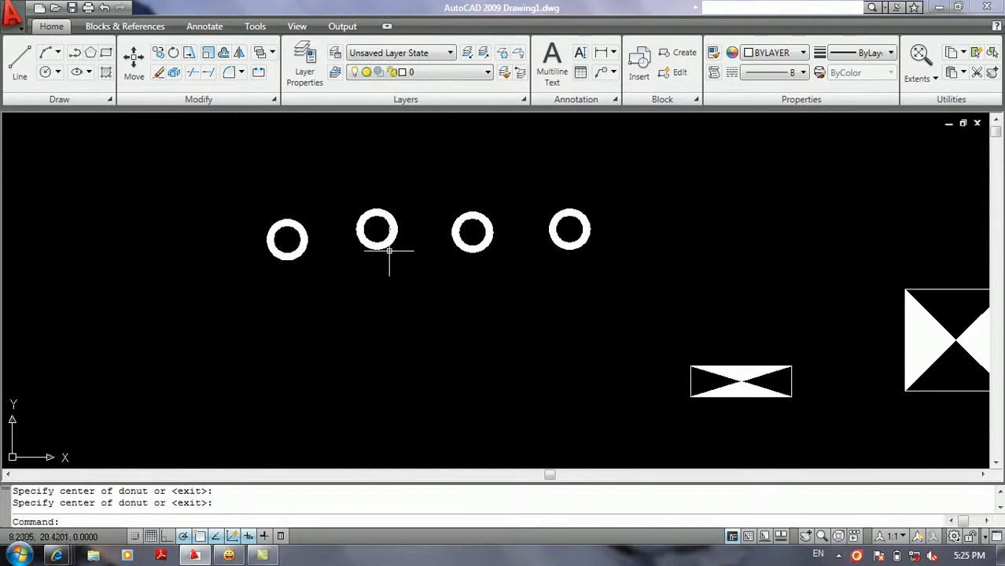
{"action": "scroll", "coordinate": [377, 222], "scroll_direction": "up", "scroll_amount": 2}
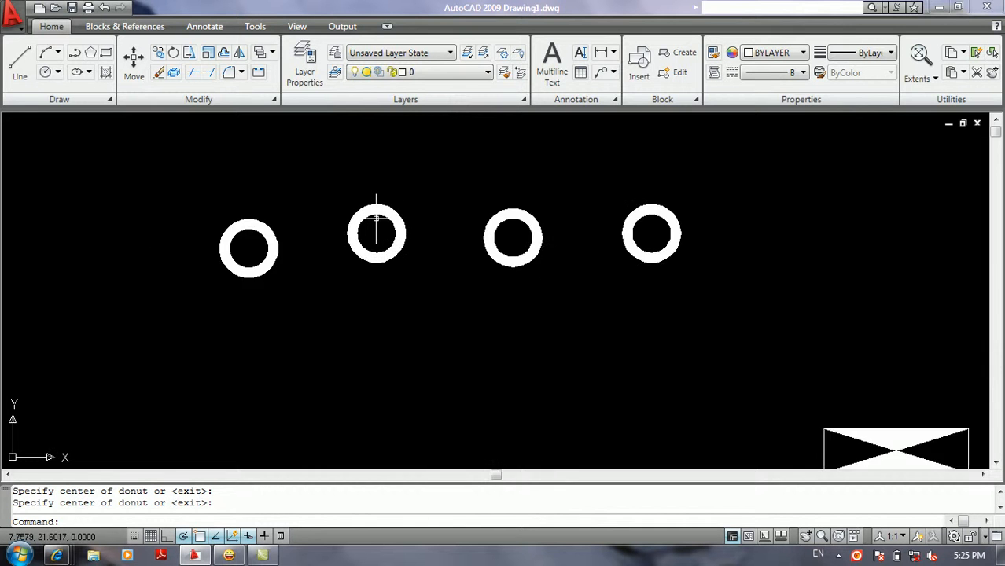
{"action": "scroll", "coordinate": [381, 223], "scroll_direction": "down", "scroll_amount": 3}
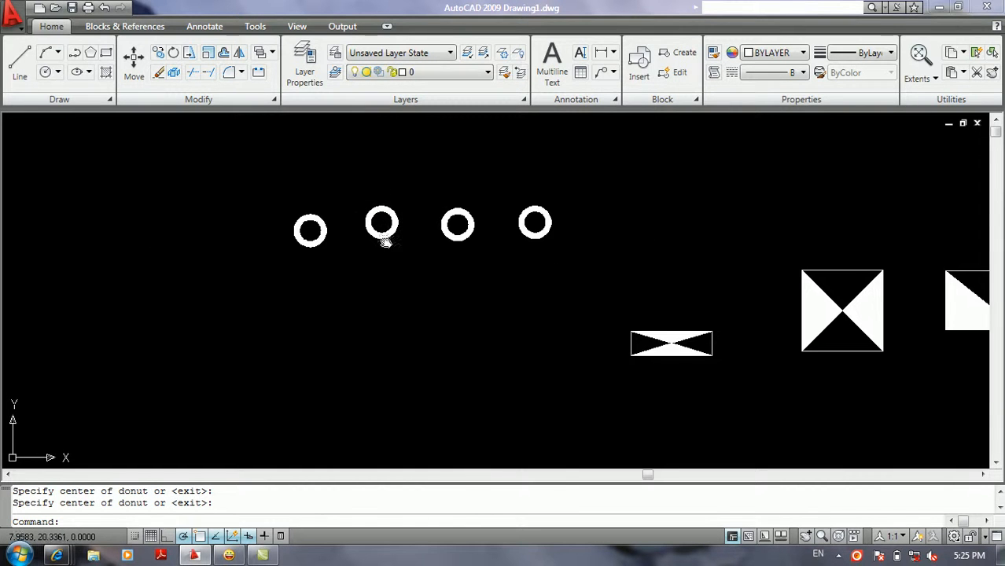
{"action": "left_click", "coordinate": [329, 327]}
{"action": "left_click", "coordinate": [291, 368]}
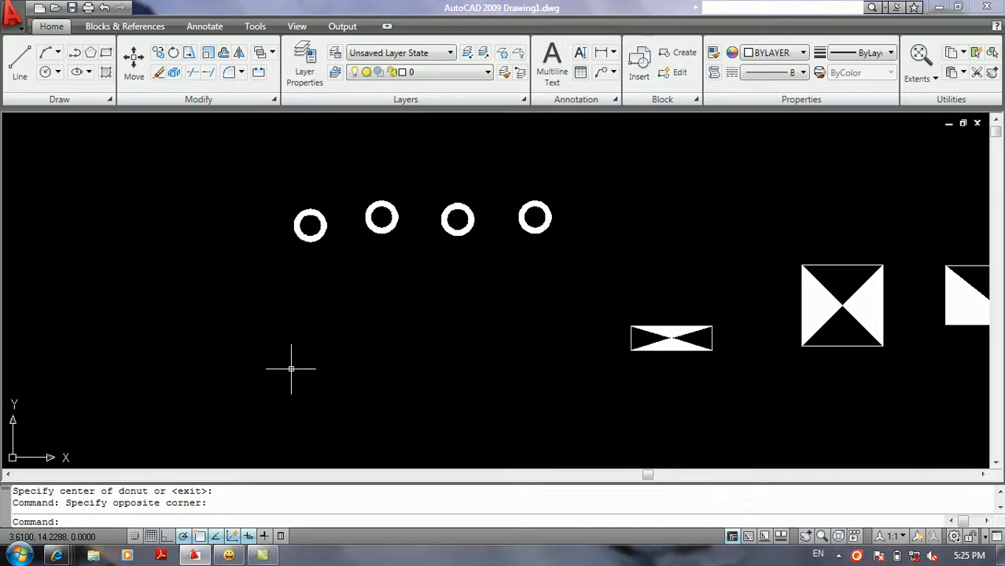
Turn the FILL mode OFF.
{"action": "type", "text": "fi"}
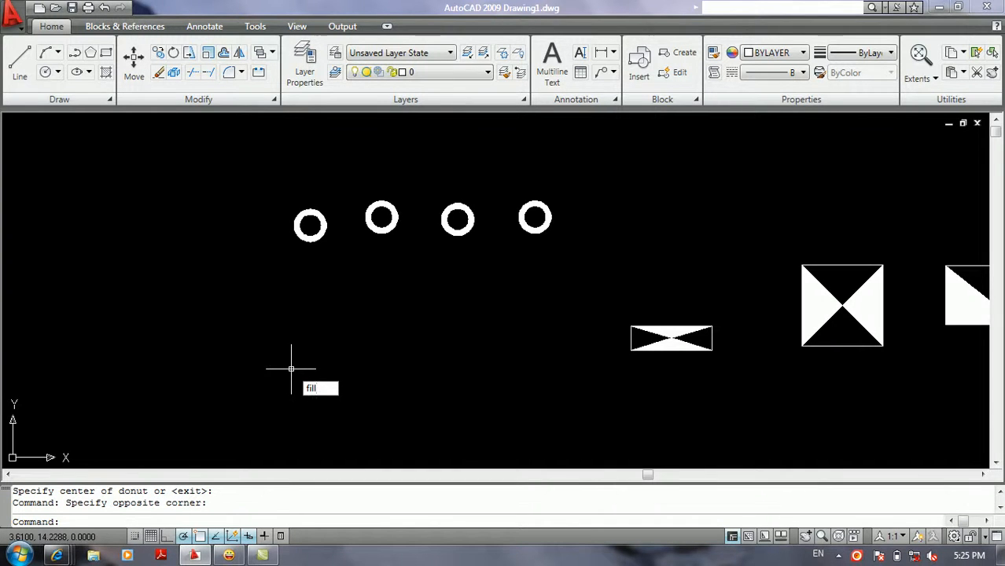
{"action": "type", "text": "ll"}
{"action": "key", "text": "Return"}
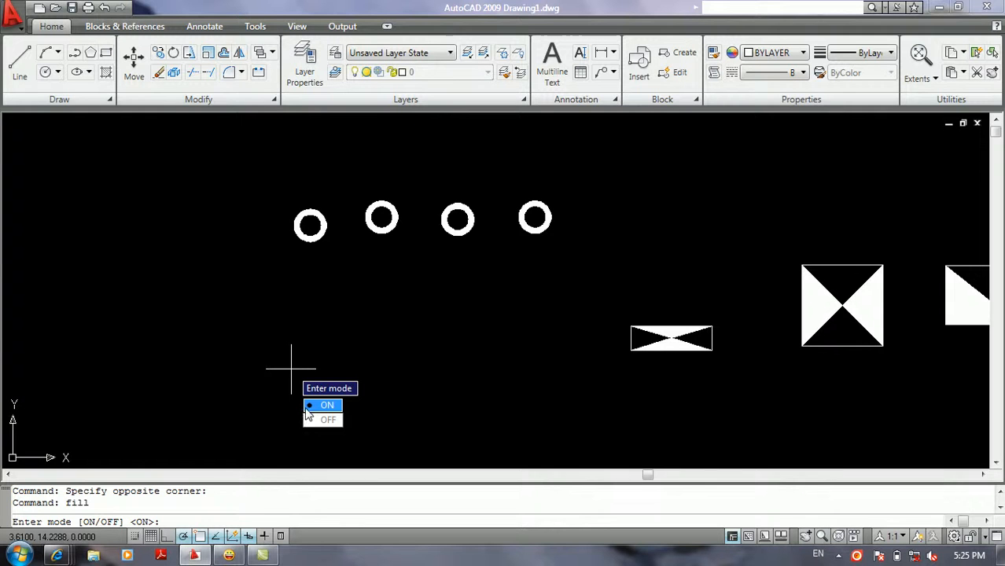
{"action": "left_click", "coordinate": [322, 420]}
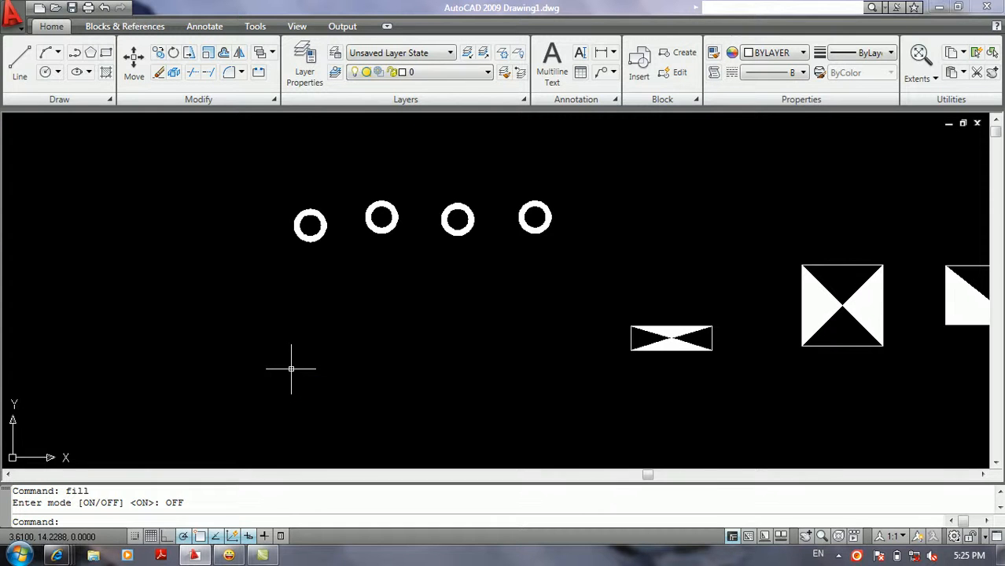
Draw three donuts below the first row, keeping inside diameter 1 and outside diameter 1.5, two side by side and one beneath them.
{"action": "type", "text": "do"}
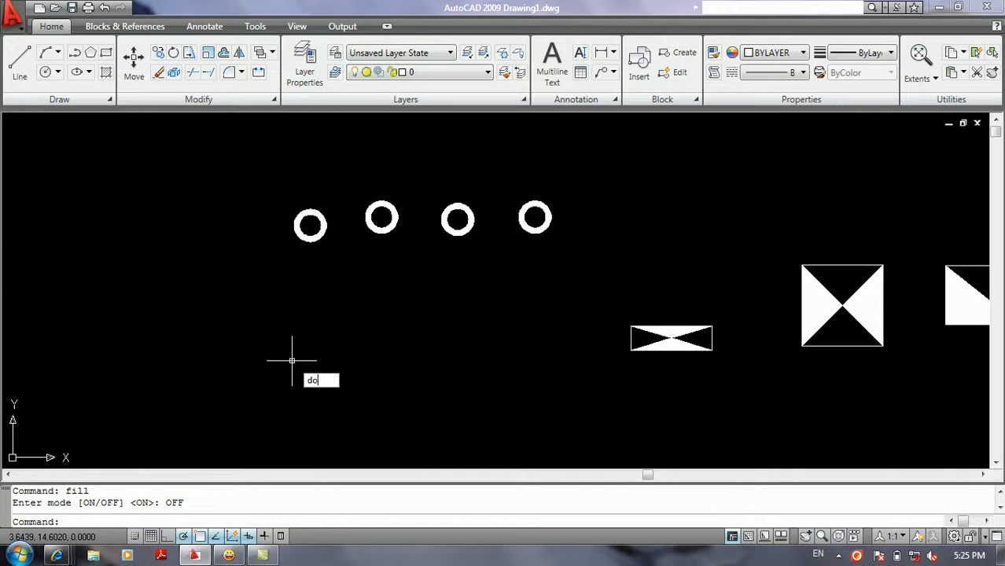
{"action": "key", "text": "Return"}
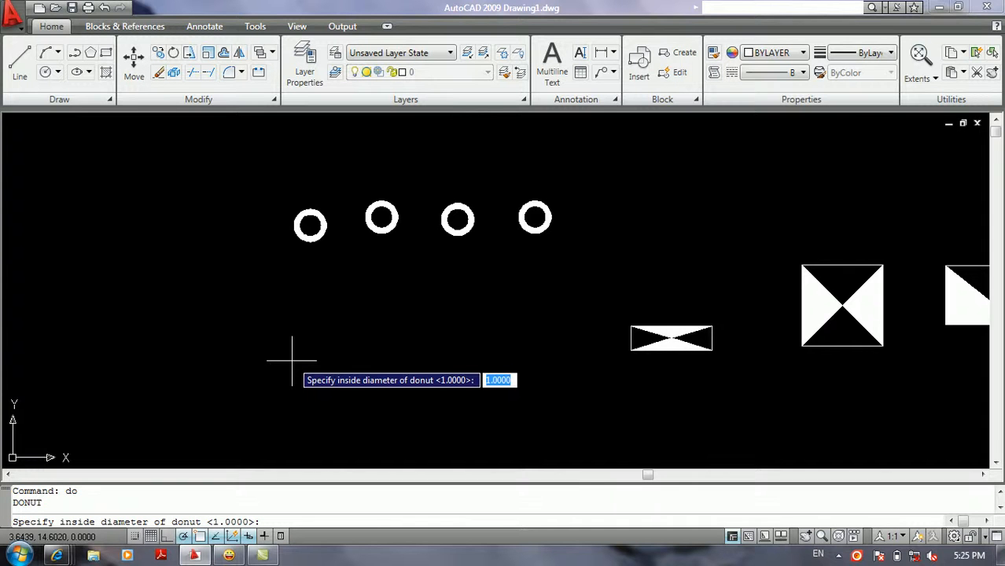
{"action": "key", "text": "Return"}
{"action": "key", "text": "Return"}
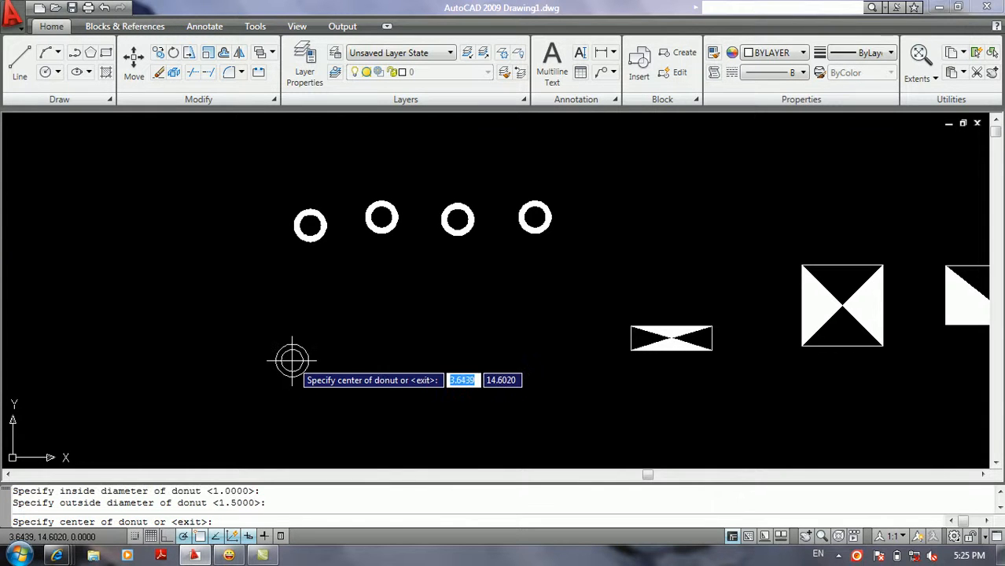
{"action": "left_click", "coordinate": [299, 336]}
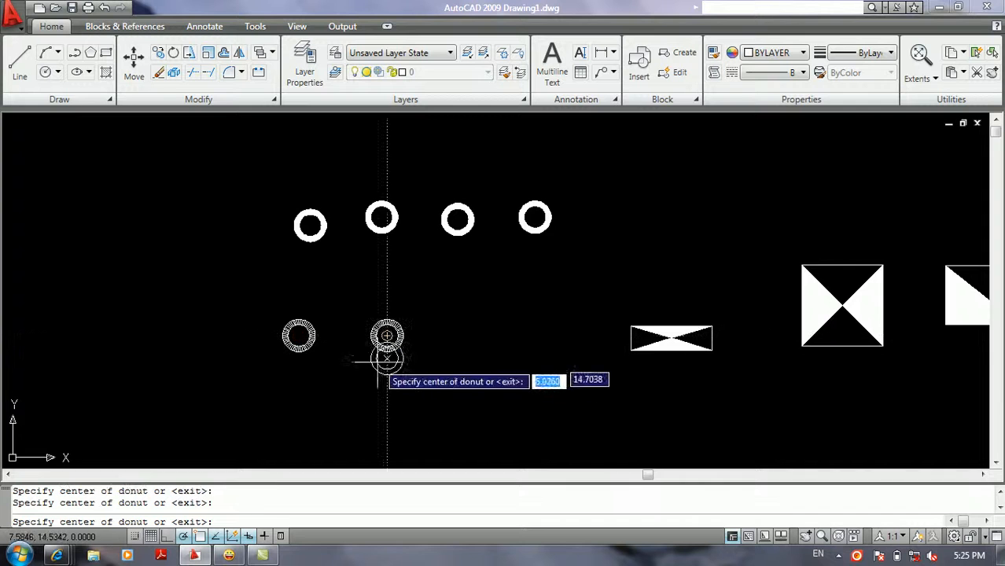
{"action": "left_click", "coordinate": [386, 335]}
{"action": "left_click", "coordinate": [336, 388]}
{"action": "key", "text": "Return"}
Compare the donuts drawn with FILL off with the filled donuts above them.
{"action": "scroll", "coordinate": [298, 335], "scroll_direction": "up", "scroll_amount": 2}
{"action": "scroll", "coordinate": [283, 307], "scroll_direction": "up", "scroll_amount": 2}
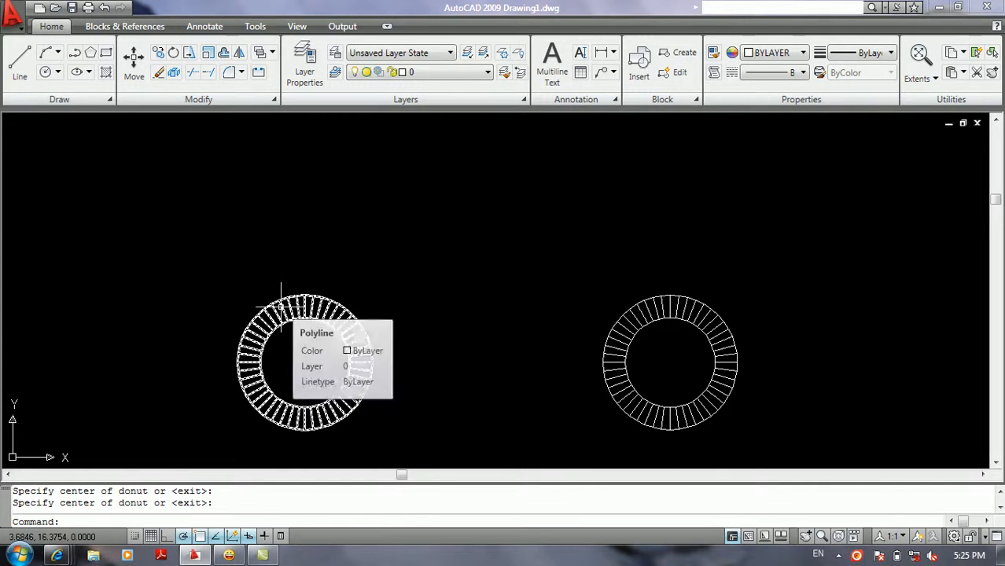
{"action": "scroll", "coordinate": [281, 307], "scroll_direction": "down", "scroll_amount": 5}
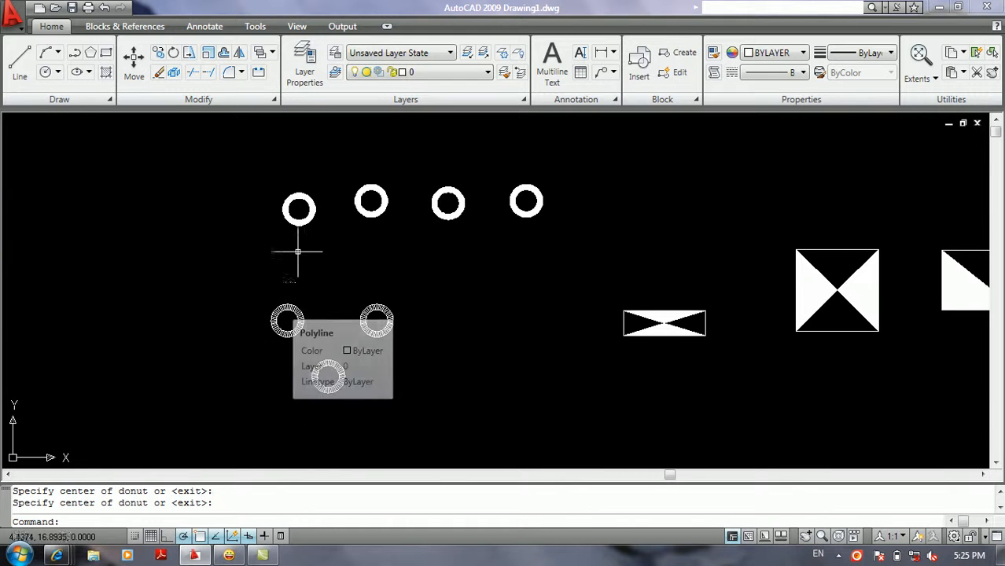
{"action": "scroll", "coordinate": [302, 201], "scroll_direction": "up", "scroll_amount": 3}
{"action": "scroll", "coordinate": [305, 197], "scroll_direction": "up", "scroll_amount": 2}
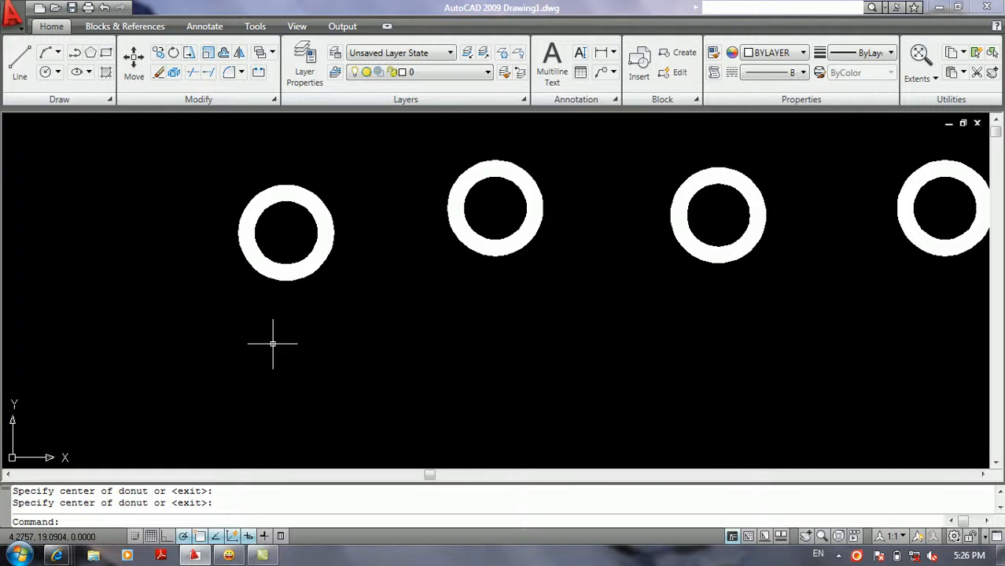
{"action": "scroll", "coordinate": [273, 344], "scroll_direction": "down", "scroll_amount": 6}
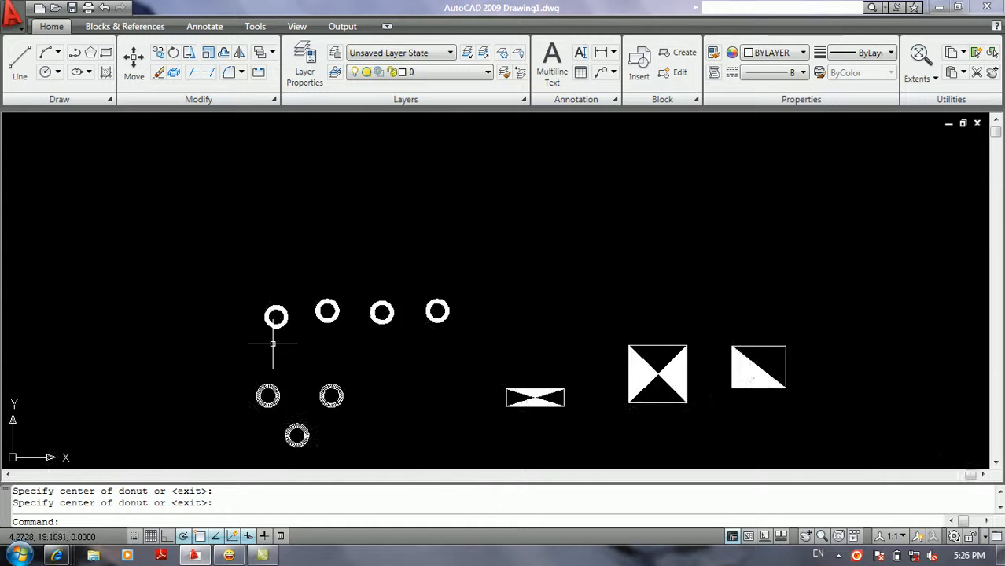
Turn the FILL mode ON.
{"action": "mouse_move", "coordinate": [273, 341]}
{"action": "middle_mouse_down"}
{"action": "mouse_move", "coordinate": [318, 271]}
{"action": "mouse_move", "coordinate": [399, 278]}
{"action": "middle_mouse_up"}
{"action": "scroll", "coordinate": [399, 279], "scroll_direction": "up", "scroll_amount": 5}
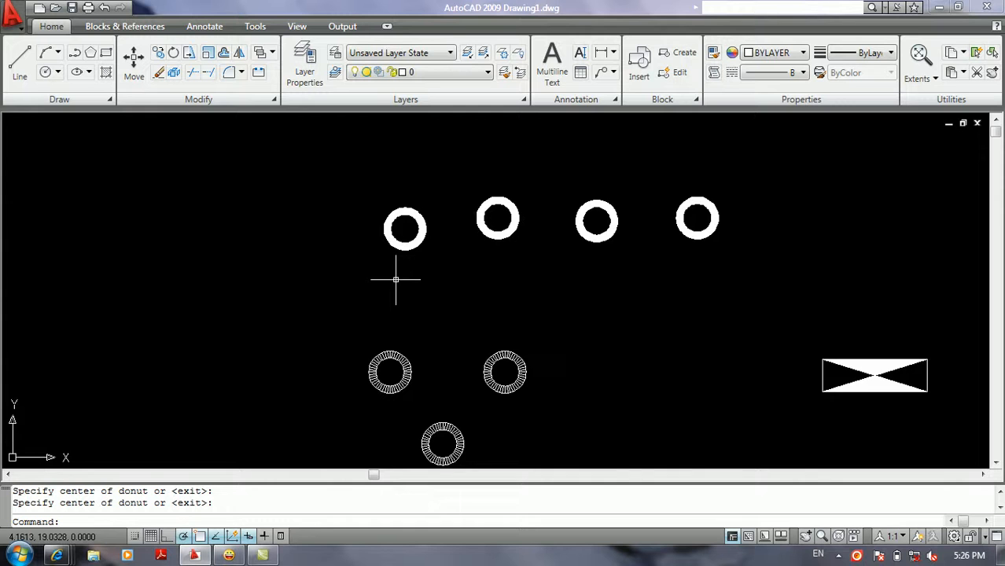
{"action": "type", "text": "d"}
{"action": "key", "text": "Escape"}
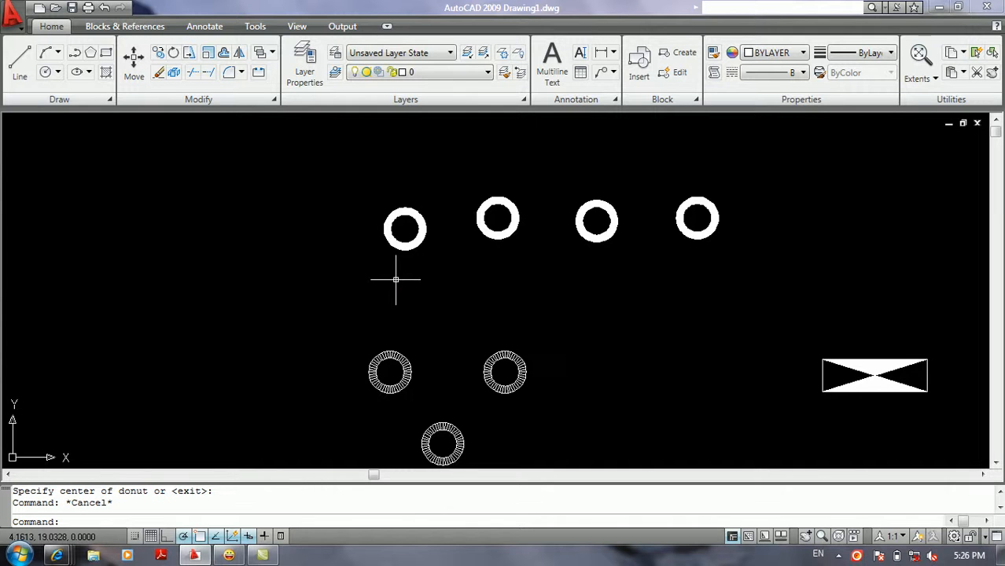
{"action": "type", "text": "fill"}
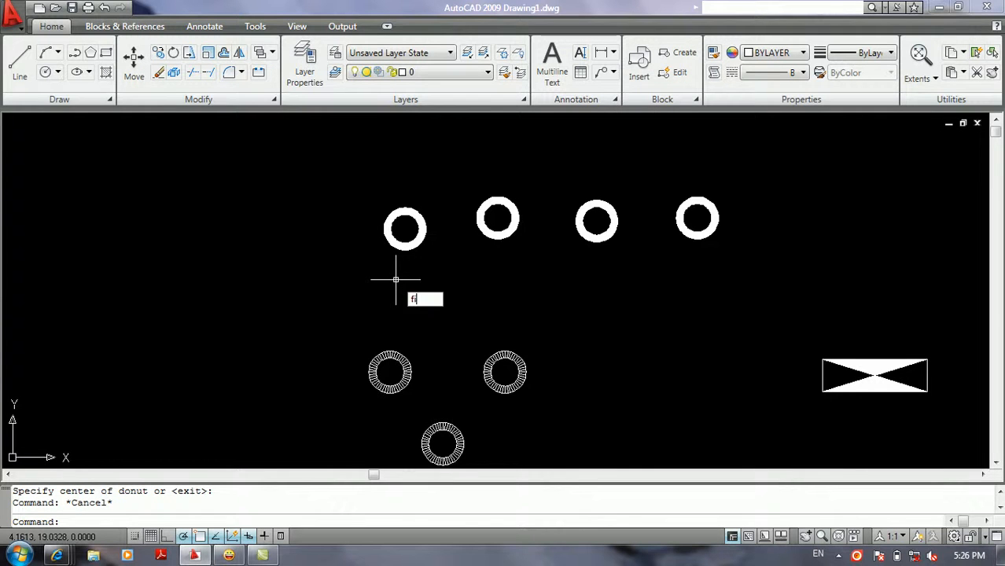
{"action": "key", "text": "Return"}
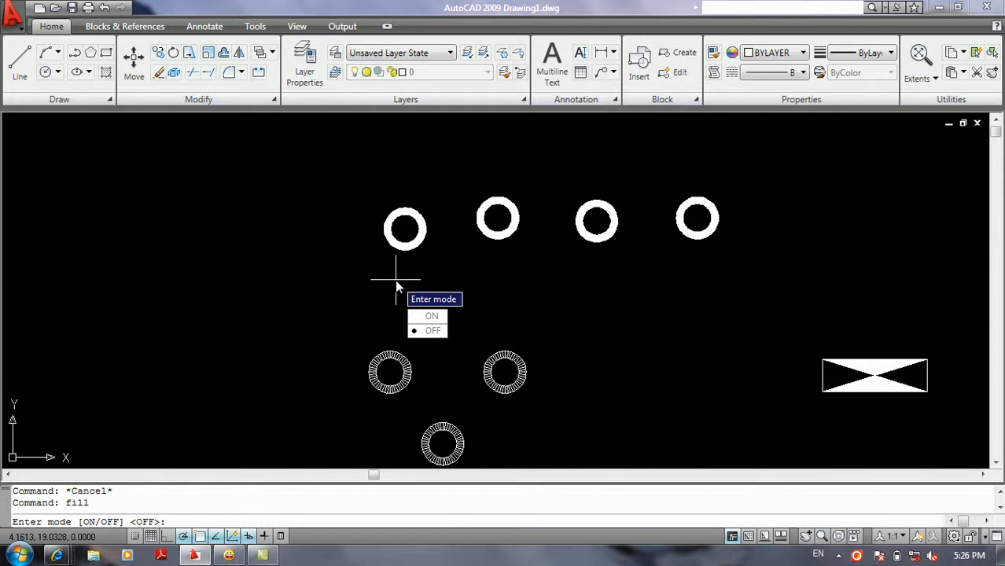
{"action": "type", "text": "o"}
{"action": "key", "text": "Return"}
{"action": "key", "text": "Up"}
{"action": "key", "text": "Return"}
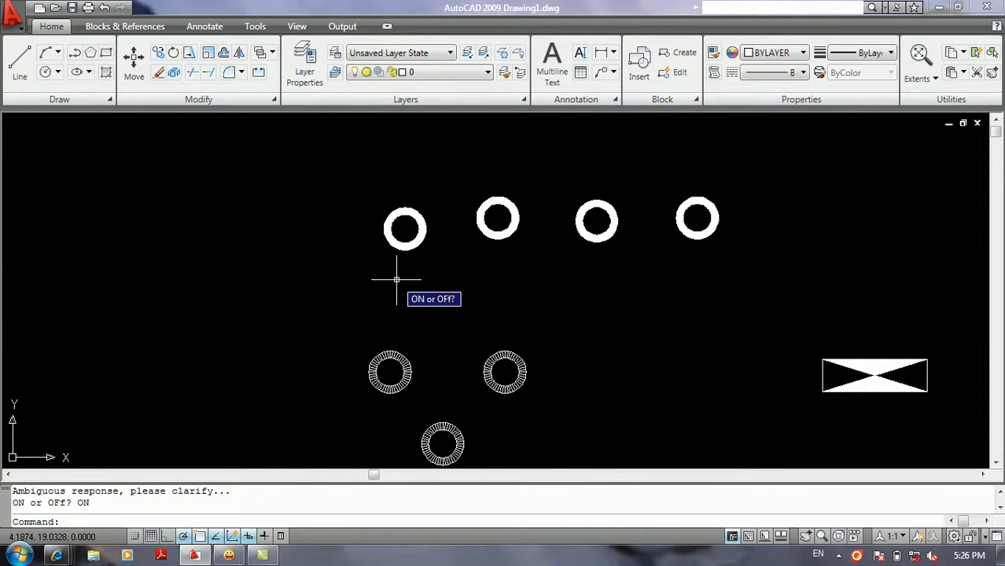
{"action": "left_click", "coordinate": [365, 293]}
{"action": "left_click", "coordinate": [312, 309]}
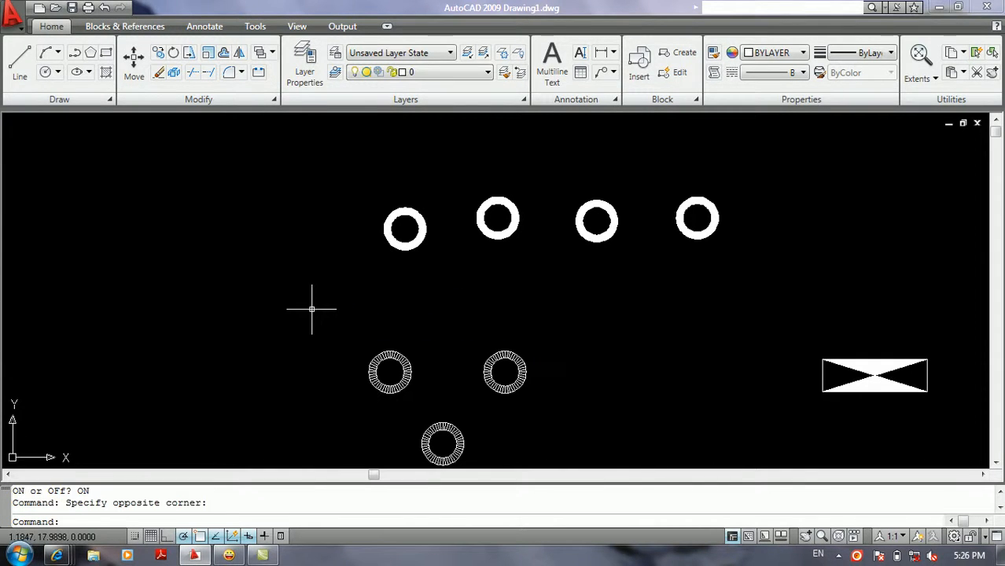
{"action": "middle_click_drag", "start_coordinate": [296, 303], "coordinate": [315, 313]}
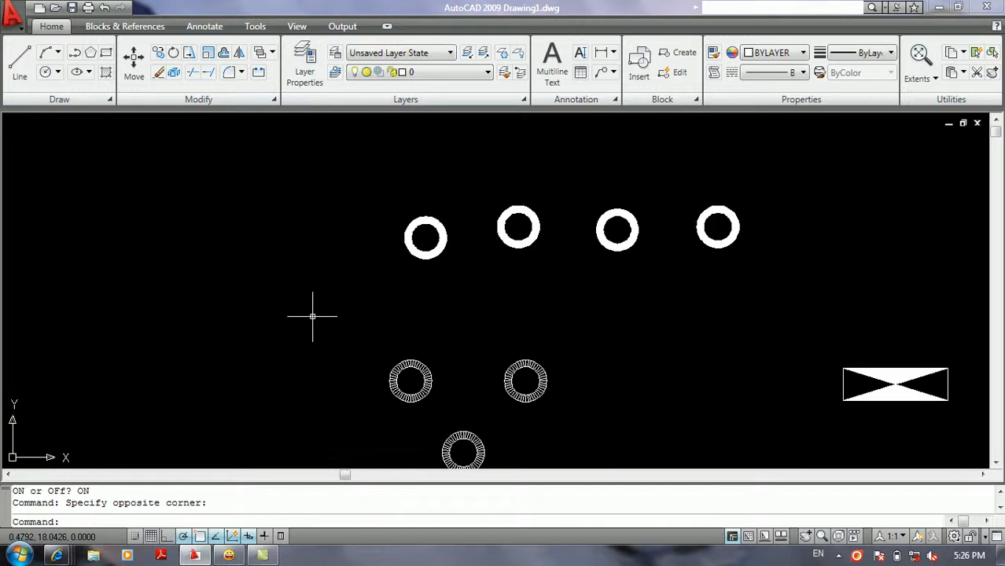
{"action": "middle_click_drag", "start_coordinate": [348, 377], "coordinate": [388, 355]}
{"action": "scroll", "coordinate": [369, 326], "scroll_direction": "up", "scroll_amount": 3}
{"action": "type", "text": "re"}
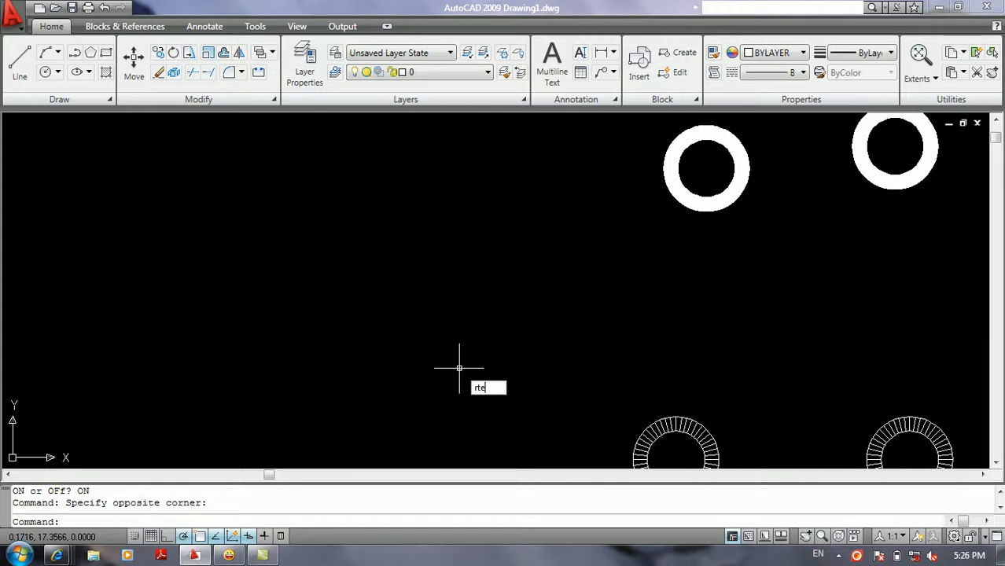
{"action": "type", "text": "ec"}
{"action": "key", "text": "Return"}
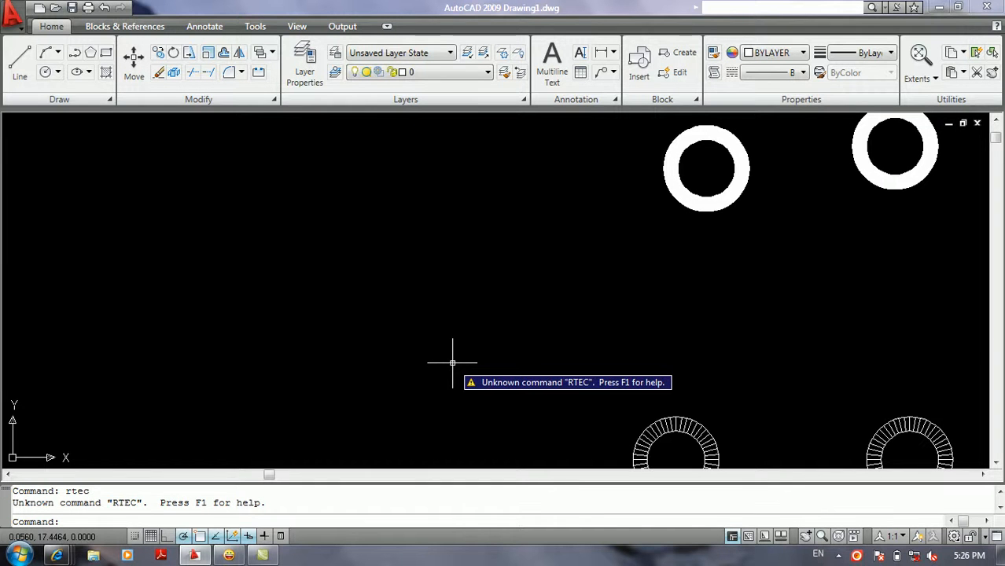
Draw three connected lines beside the donuts: a horizontal line, a slanted line down from its end and a second horizontal line back.
{"action": "type", "text": "l"}
{"action": "key", "text": "Return"}
{"action": "left_click", "coordinate": [271, 261]}
{"action": "left_click", "coordinate": [543, 261]}
{"action": "left_click", "coordinate": [528, 374]}
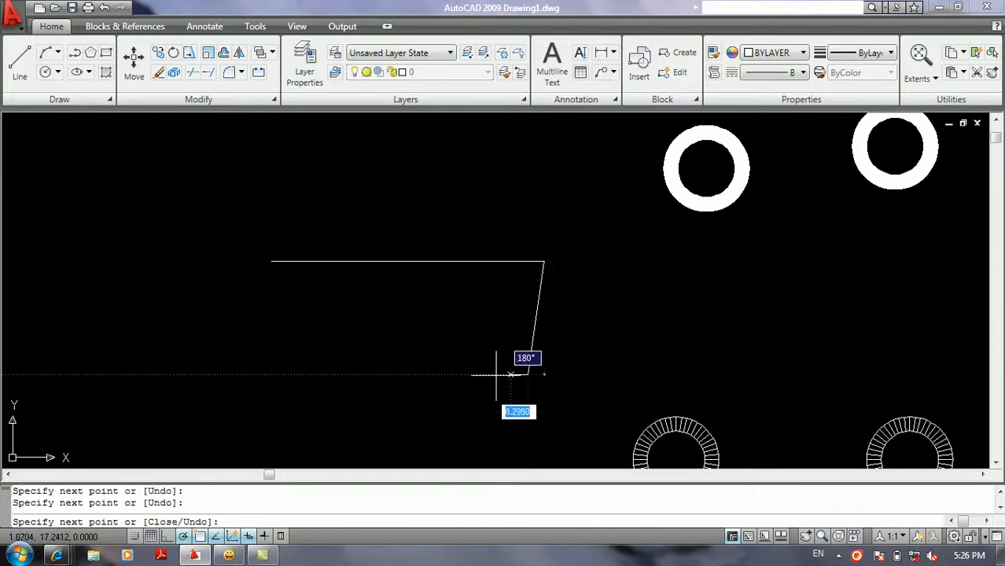
{"action": "left_click", "coordinate": [259, 374]}
{"action": "key", "text": "Return"}
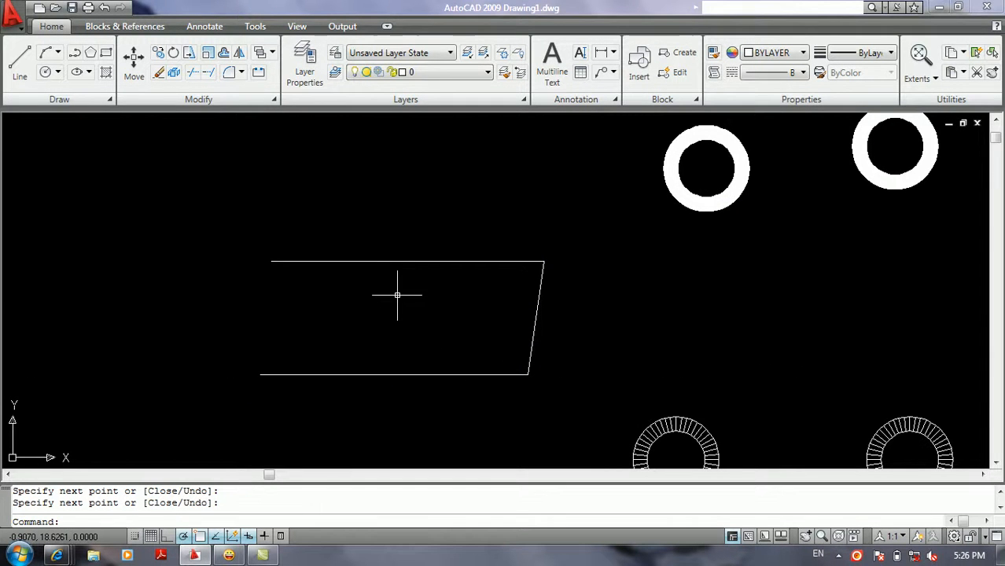
Draw a rectangle above the three connected lines.
{"action": "middle_click_drag", "start_coordinate": [397, 282], "coordinate": [359, 359]}
{"action": "type", "text": "re"}
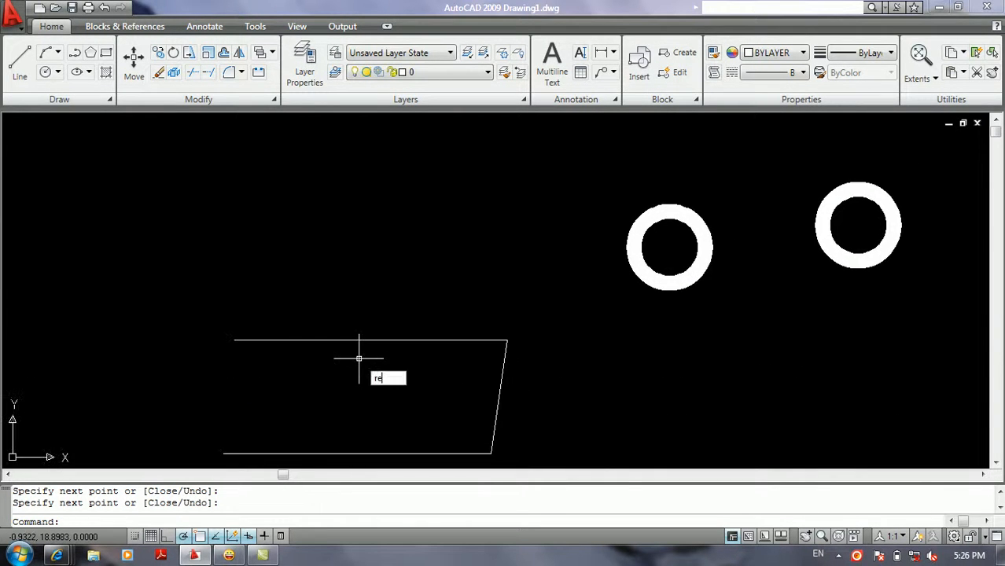
{"action": "type", "text": "c"}
{"action": "key", "text": "Return"}
{"action": "left_click", "coordinate": [283, 220]}
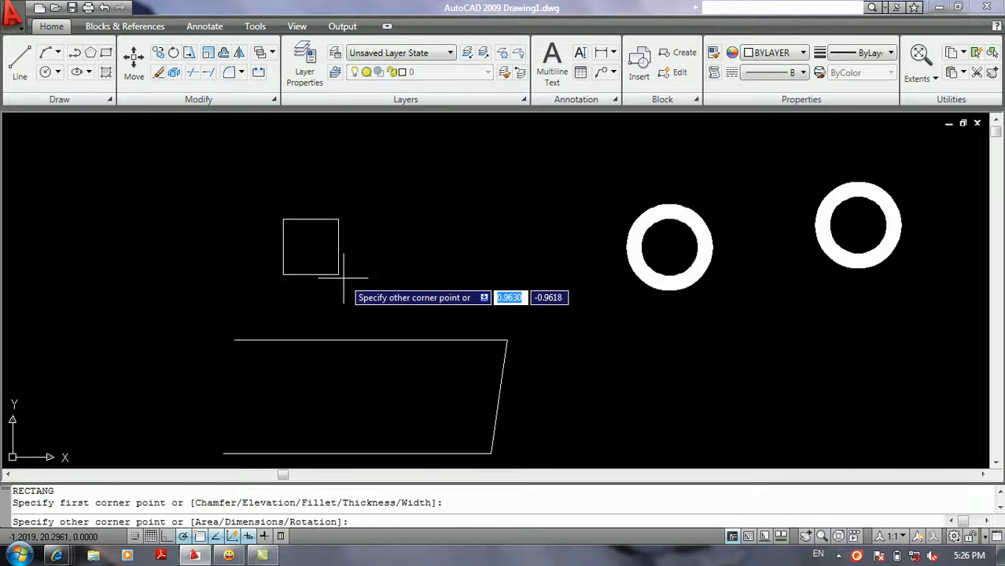
{"action": "left_click", "coordinate": [434, 308]}
{"action": "middle_click_drag", "start_coordinate": [402, 300], "coordinate": [411, 287]}
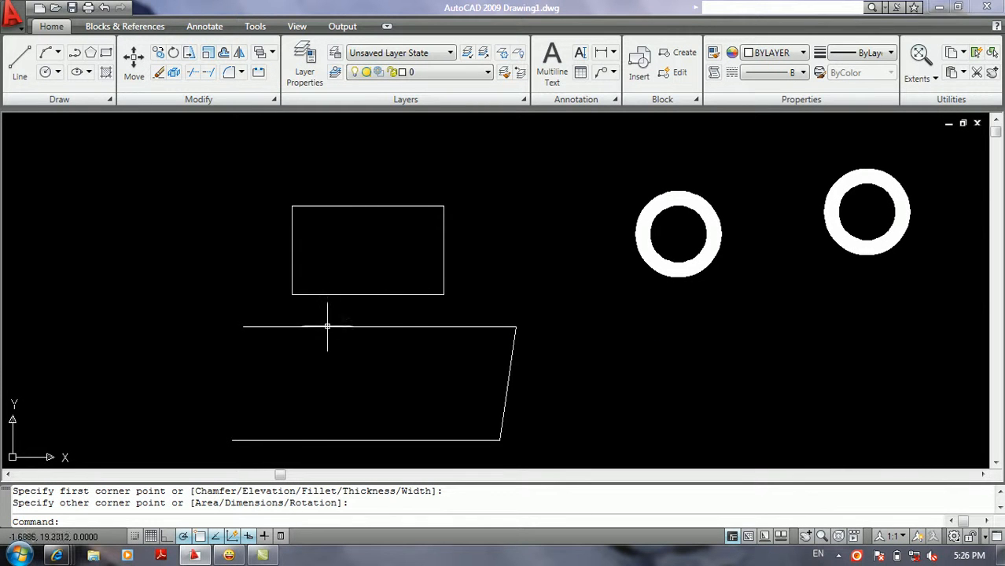
Draw a three-point arc in the empty area on the far side of the rectangle from the donuts.
{"action": "middle_click_drag", "start_coordinate": [388, 321], "coordinate": [490, 326]}
{"action": "type", "text": "a"}
{"action": "key", "text": "Return"}
{"action": "left_click", "coordinate": [181, 305]}
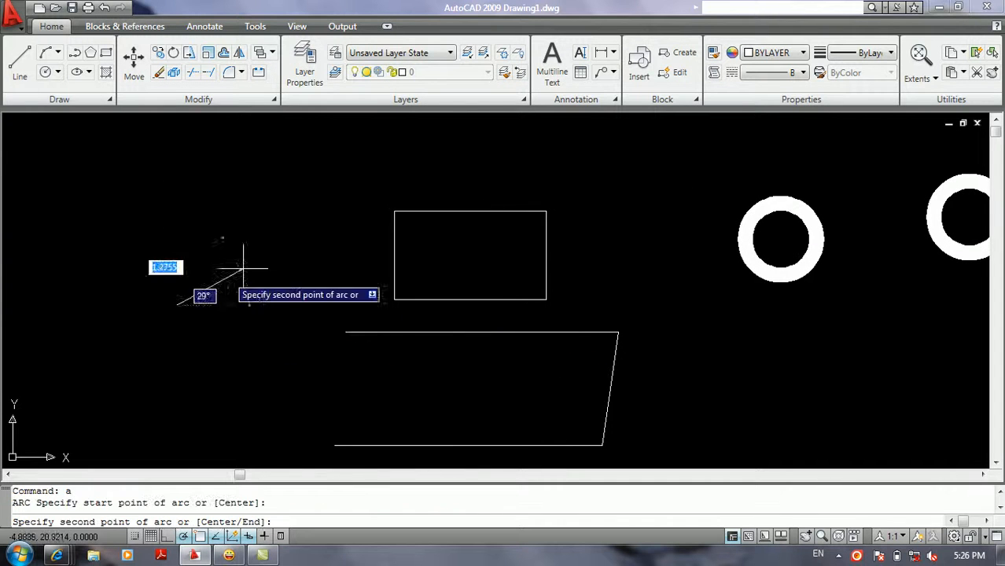
{"action": "left_click", "coordinate": [161, 230]}
{"action": "left_click", "coordinate": [89, 250]}
{"action": "middle_click_drag", "start_coordinate": [291, 245], "coordinate": [313, 243]}
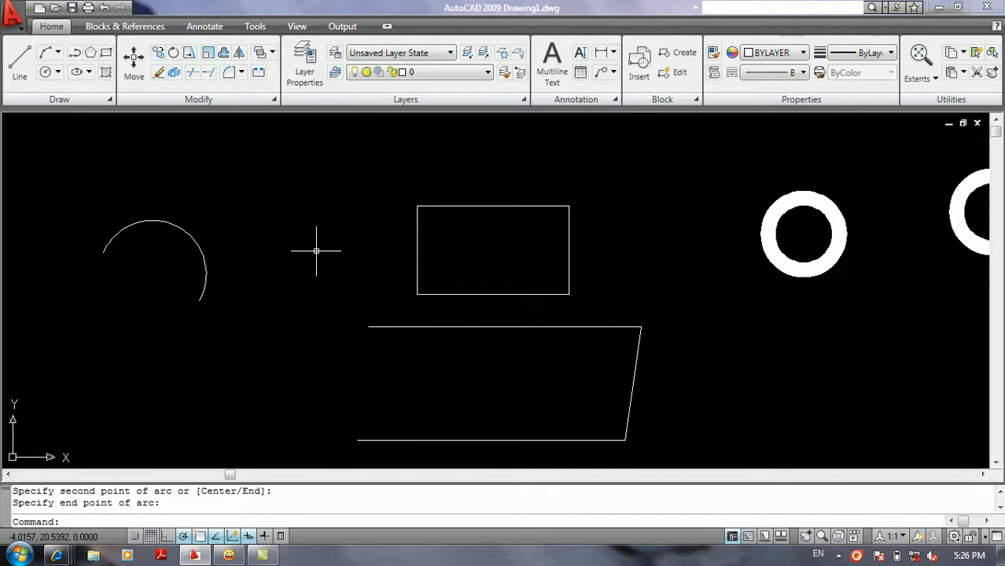
Draw two separate slanted lines that each cross the upper part of the arc on its rectangle side.
{"action": "key", "text": "l"}
{"action": "key", "text": "Return"}
{"action": "left_click", "coordinate": [159, 269]}
{"action": "left_click", "coordinate": [246, 238]}
{"action": "key", "text": "Return"}
{"action": "left_click", "coordinate": [162, 238]}
{"action": "left_click", "coordinate": [206, 194]}
{"action": "key", "text": "Return"}
{"action": "scroll", "coordinate": [197, 223], "scroll_direction": "up", "scroll_amount": 2}
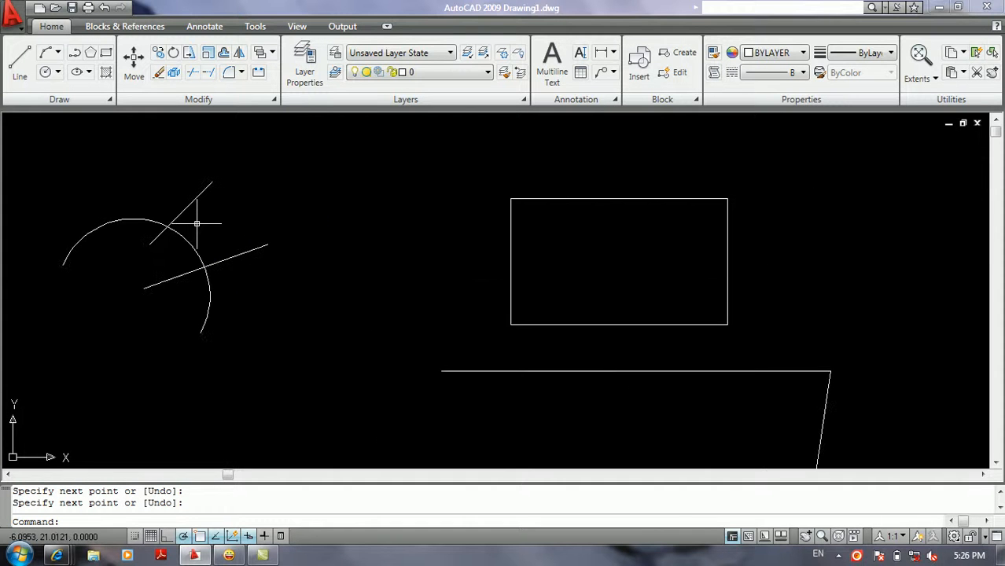
Trim away the portion of the arc between the two crossing lines.
{"action": "type", "text": "tr"}
{"action": "key", "text": "Return"}
{"action": "key", "text": "Return"}
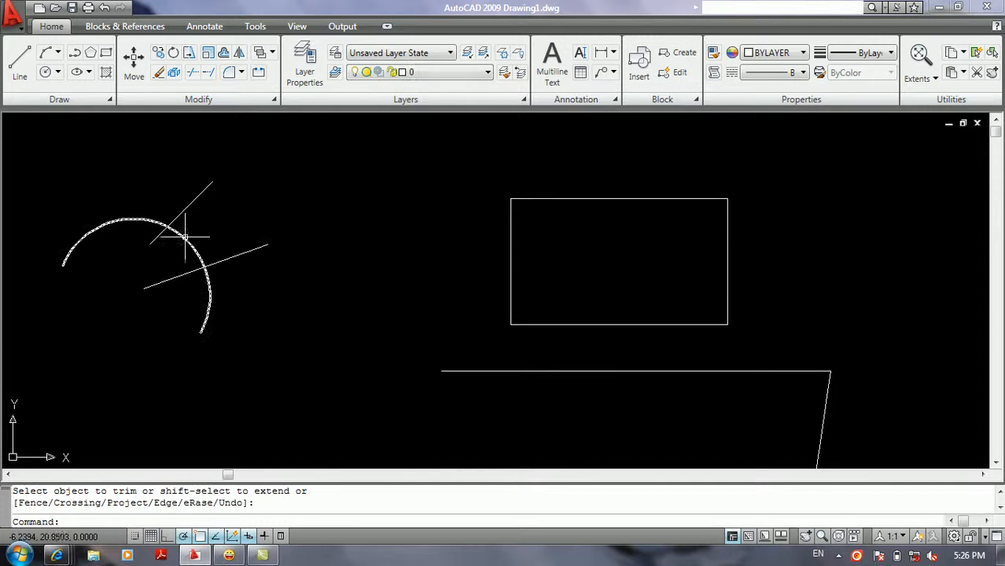
{"action": "left_click", "coordinate": [186, 238]}
{"action": "key", "text": "Return"}
Delete the two slanted cutting lines, keeping both arc pieces.
{"action": "left_click", "coordinate": [199, 196]}
{"action": "left_click", "coordinate": [233, 222]}
{"action": "left_click", "coordinate": [246, 269]}
{"action": "left_click", "coordinate": [274, 221]}
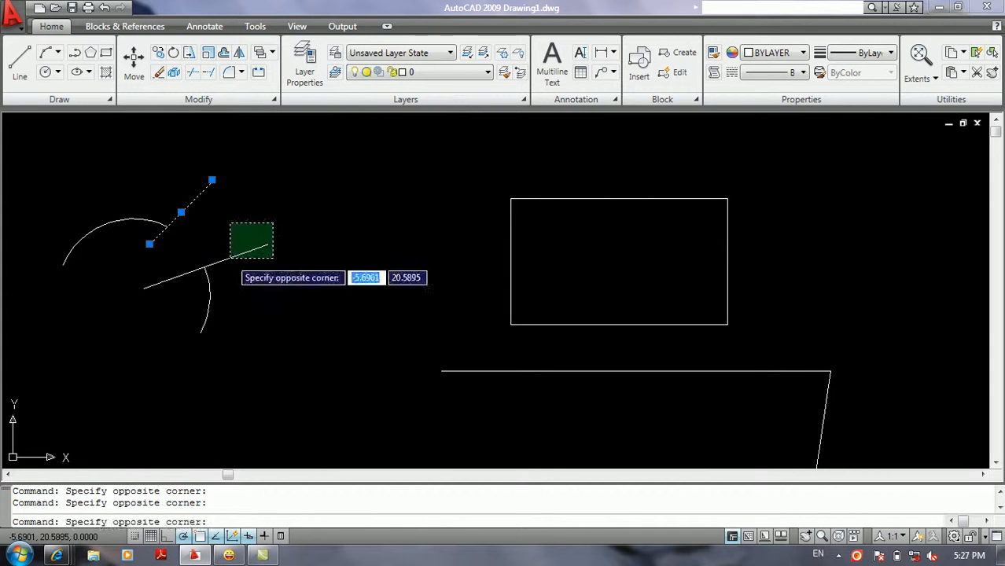
{"action": "left_click", "coordinate": [229, 258]}
{"action": "key", "text": "Delete"}
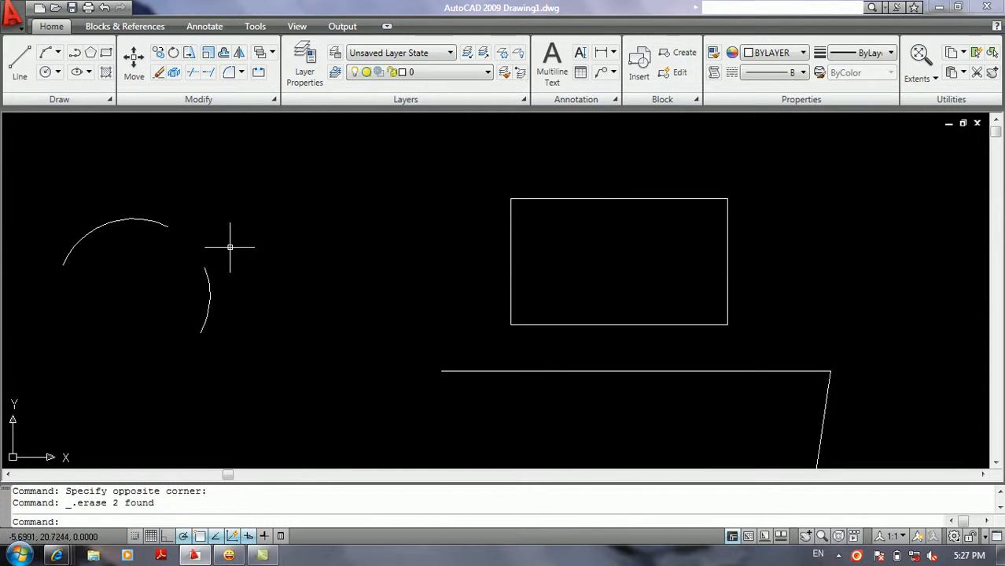
Break the rectangle's upper edge between a picked point and the edge's midpoint.
{"action": "middle_click_drag", "start_coordinate": [409, 247], "coordinate": [331, 249]}
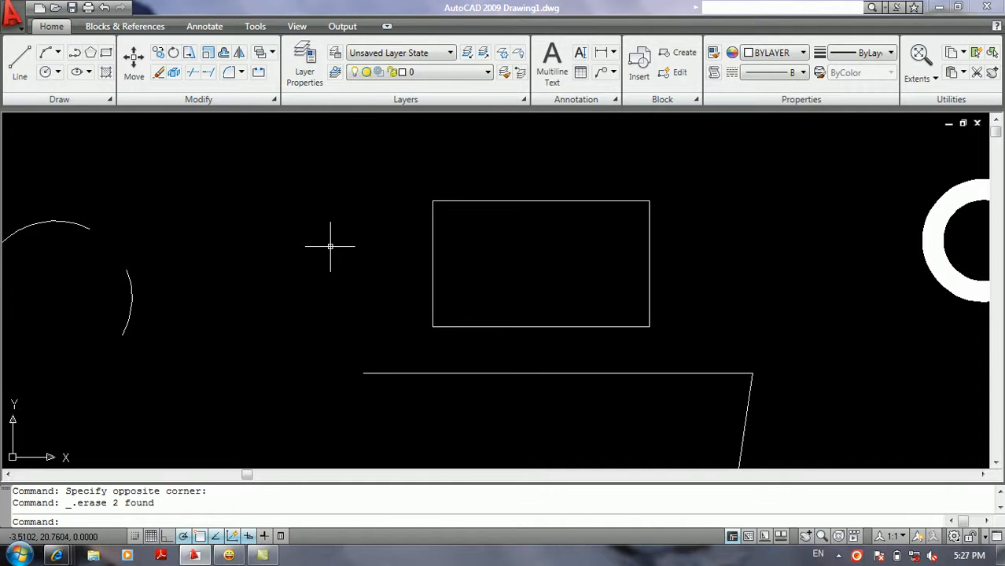
{"action": "left_click", "coordinate": [14, 16]}
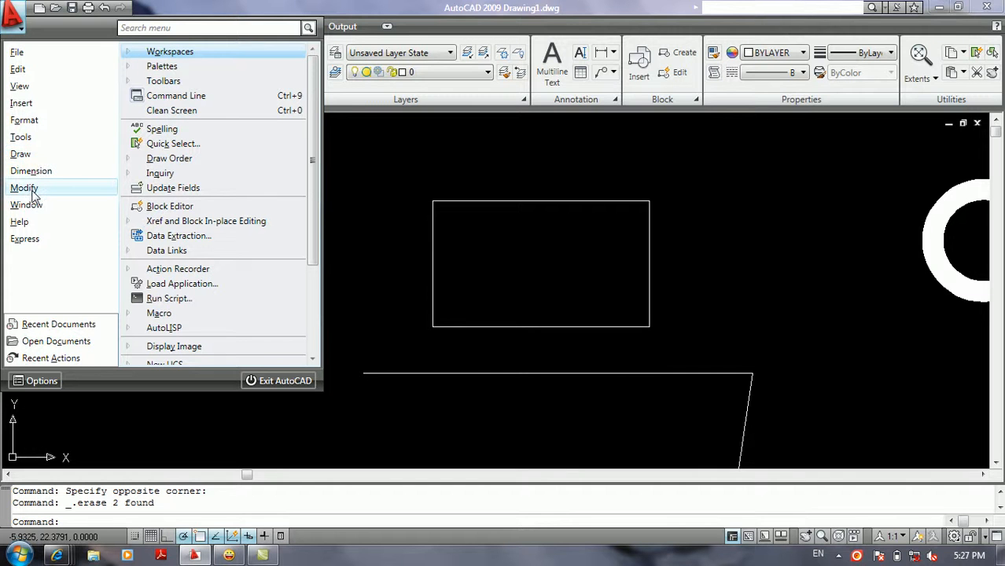
{"action": "mouse_move", "coordinate": [33, 193]}
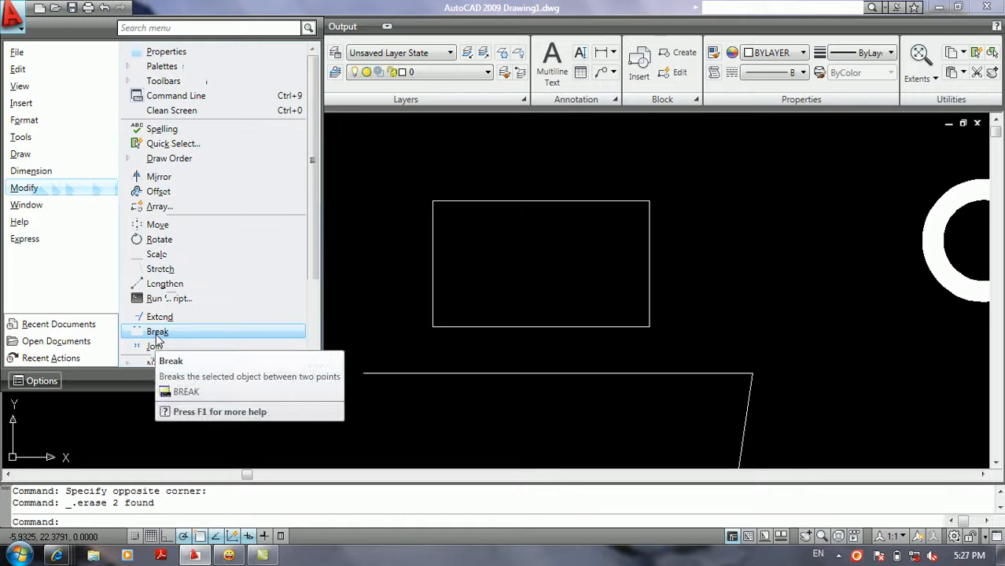
{"action": "left_click", "coordinate": [396, 156]}
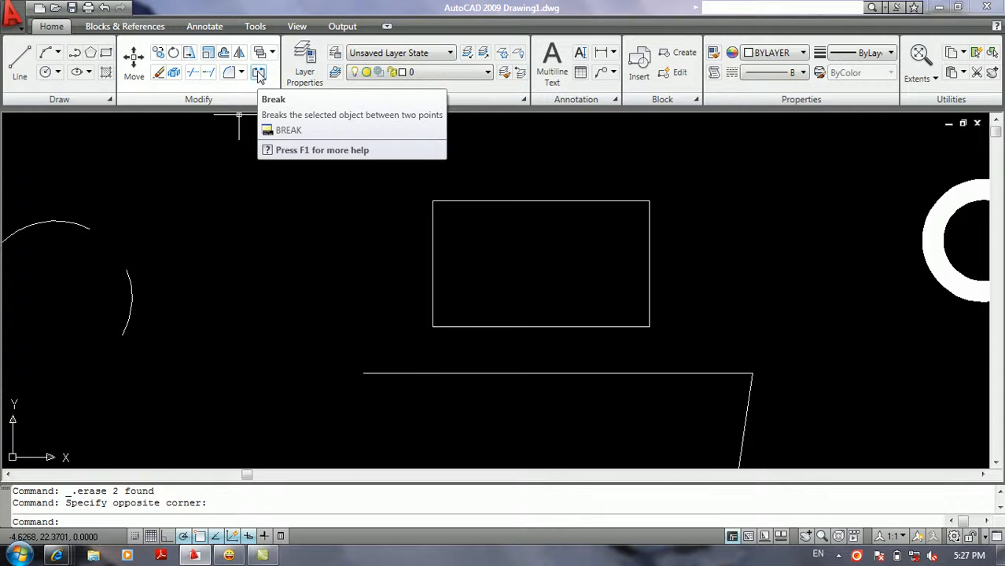
{"action": "left_click", "coordinate": [258, 73]}
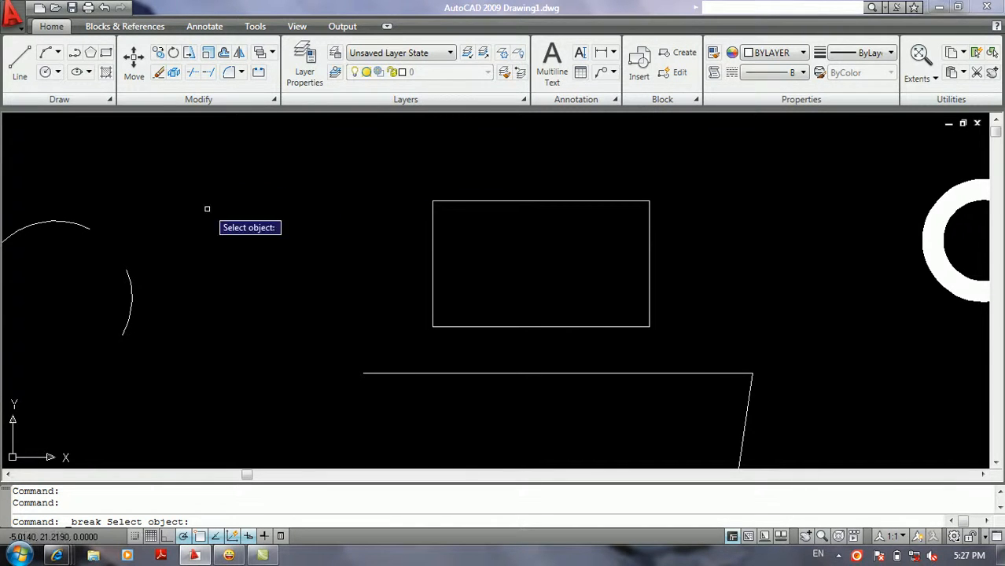
{"action": "left_click", "coordinate": [489, 201]}
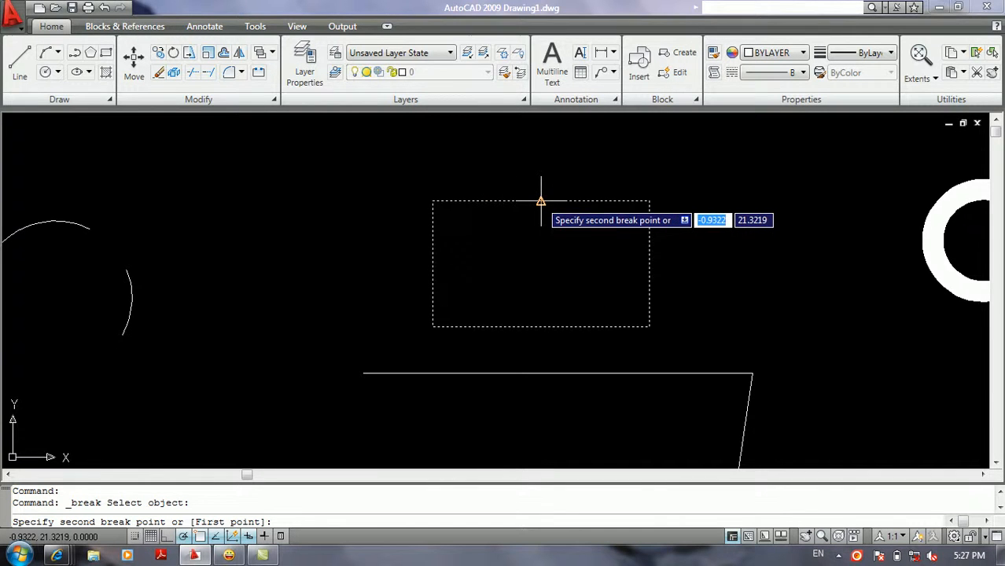
{"action": "left_click", "coordinate": [541, 202]}
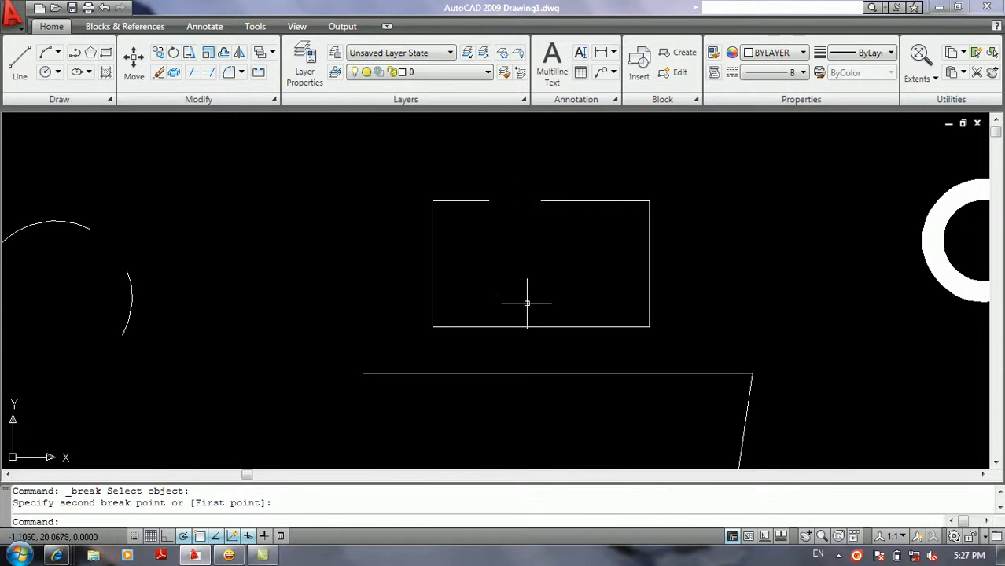
Break the rectangle's lower edge from a picked point, placing the second break point along the edge at distance 2.
{"action": "middle_click_drag", "start_coordinate": [533, 299], "coordinate": [496, 268]}
{"action": "type", "text": "br"}
{"action": "key", "text": "Return"}
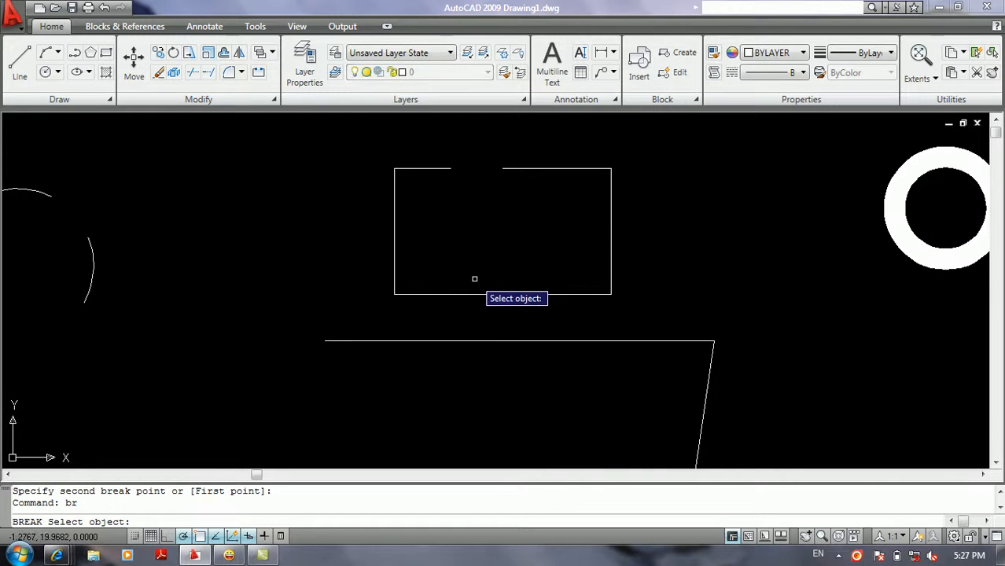
{"action": "left_click", "coordinate": [452, 295]}
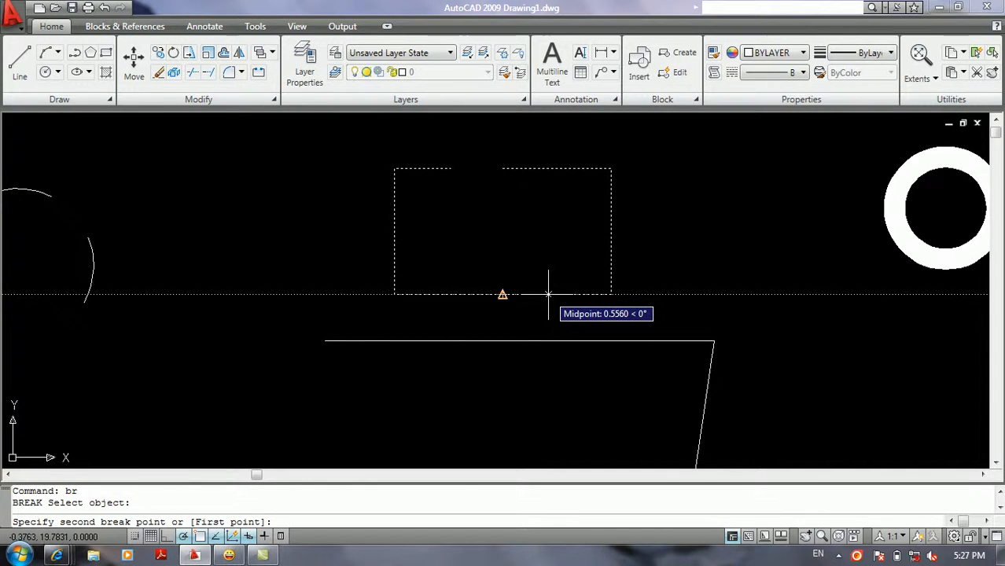
{"action": "type", "text": "2"}
{"action": "key", "text": "Return"}
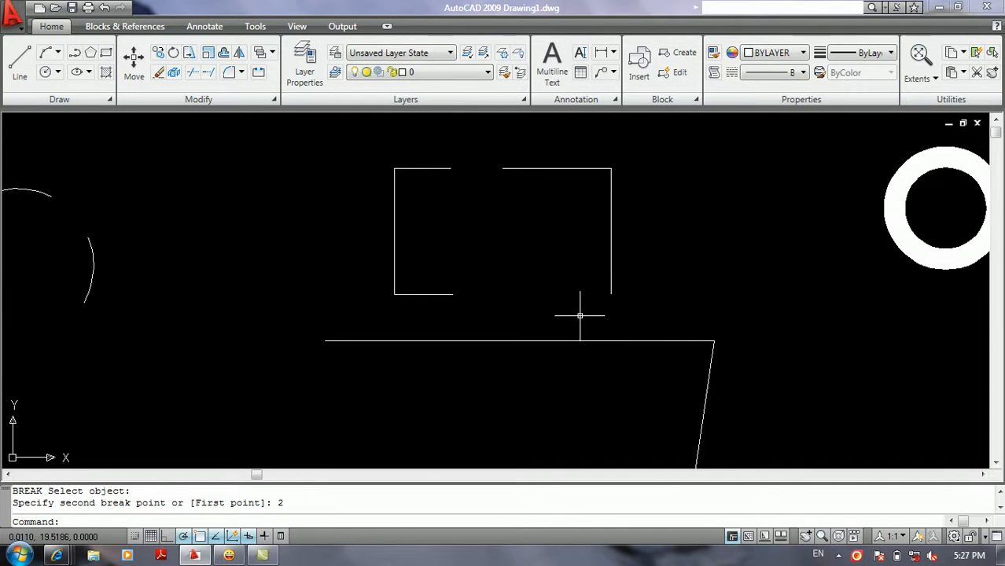
Break the upper line above the slanted side using the First point option, from a picked point to 0.5 past the line's midpoint.
{"action": "middle_click_drag", "start_coordinate": [532, 298], "coordinate": [547, 294]}
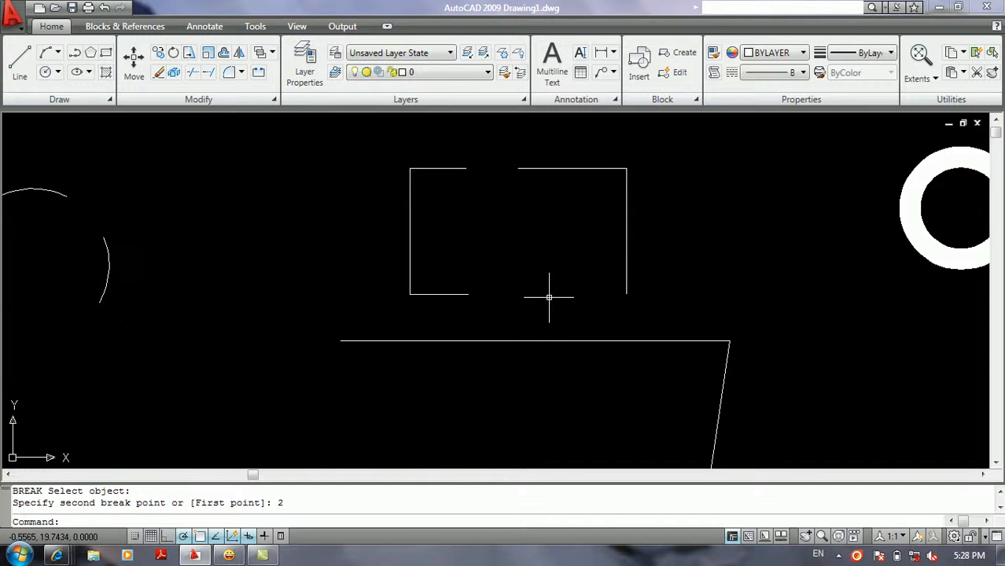
{"action": "type", "text": "br"}
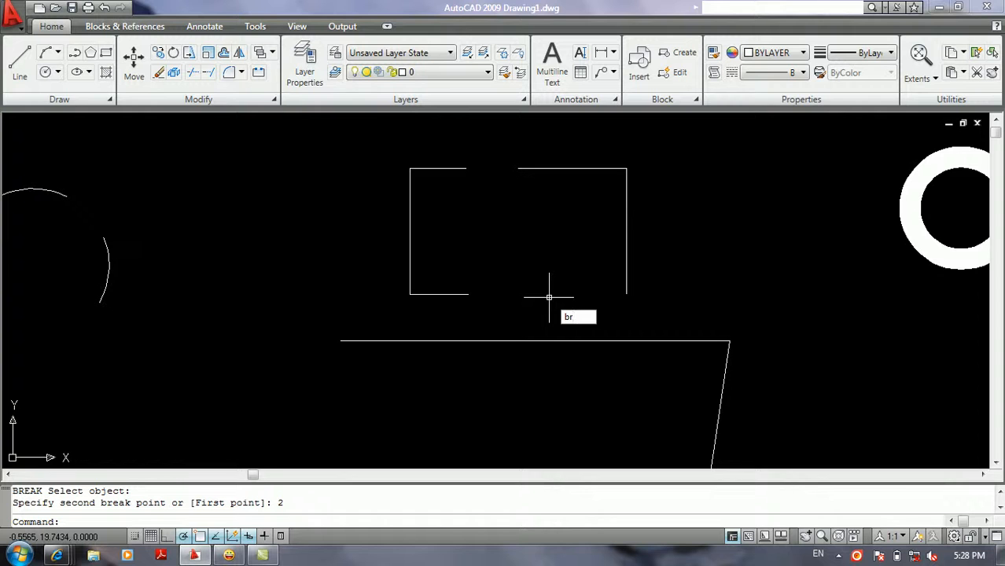
{"action": "key", "text": "Return"}
{"action": "scroll", "coordinate": [554, 289], "scroll_direction": "down", "scroll_amount": 2}
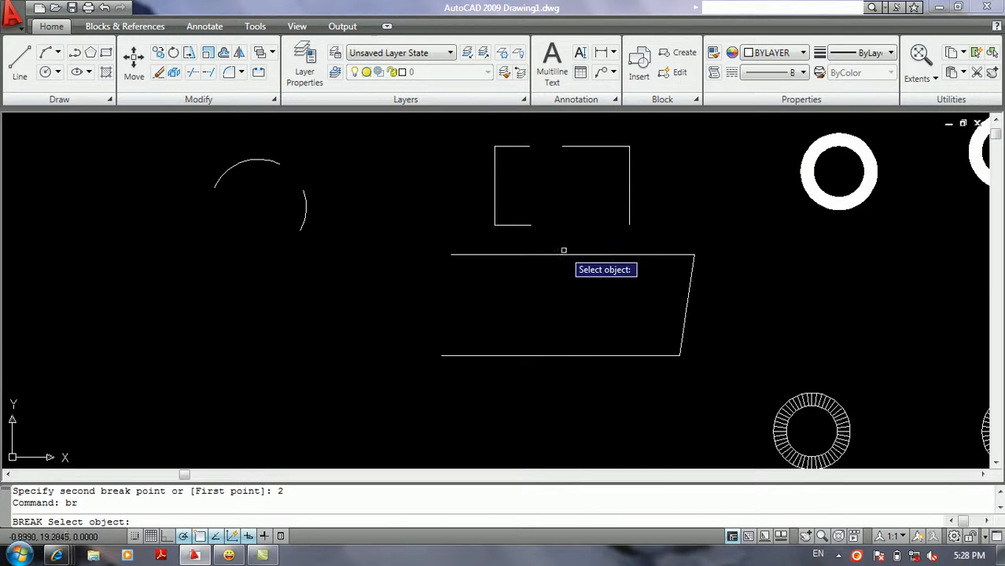
{"action": "left_click", "coordinate": [561, 254]}
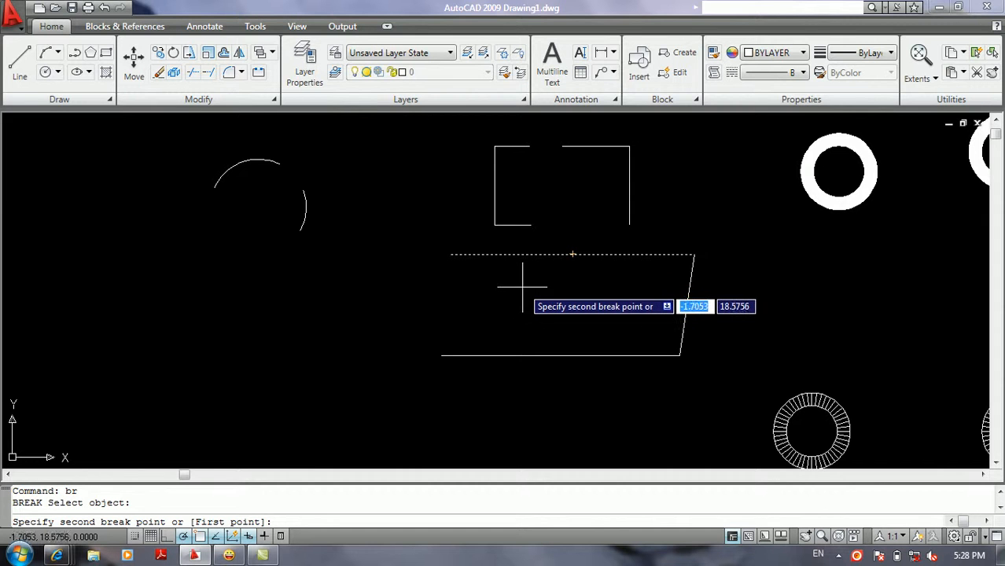
{"action": "type", "text": "f"}
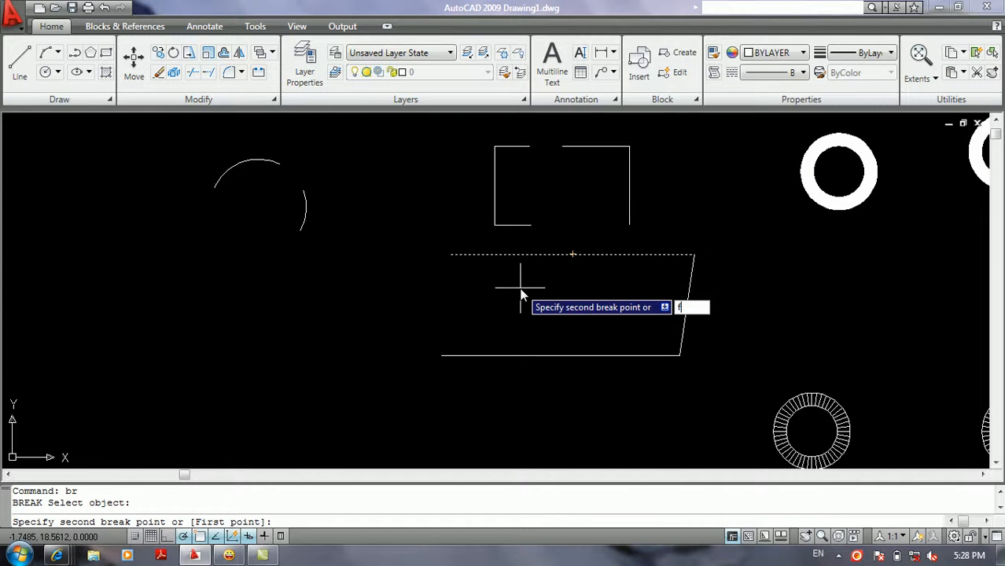
{"action": "key", "text": "Return"}
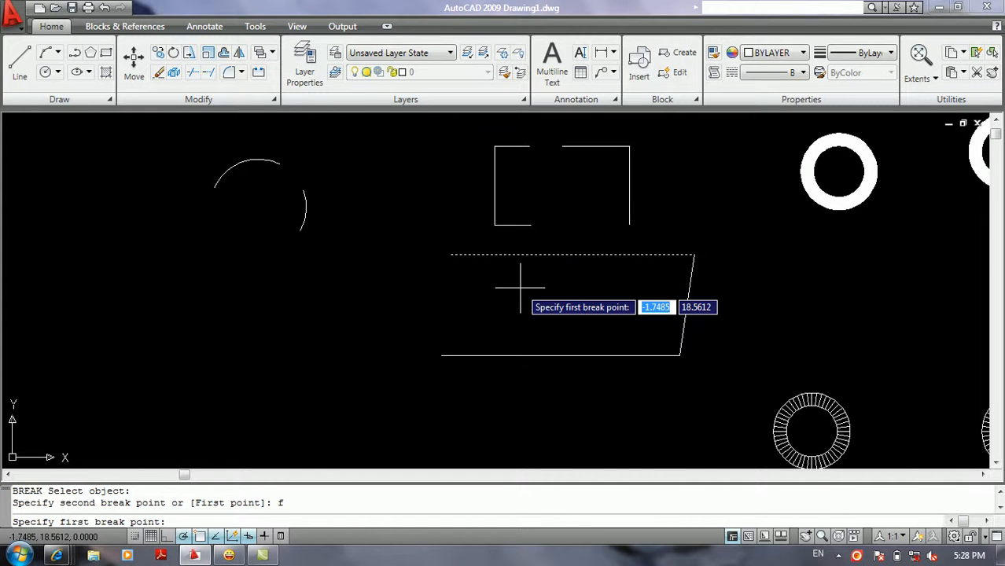
{"action": "left_click", "coordinate": [490, 254]}
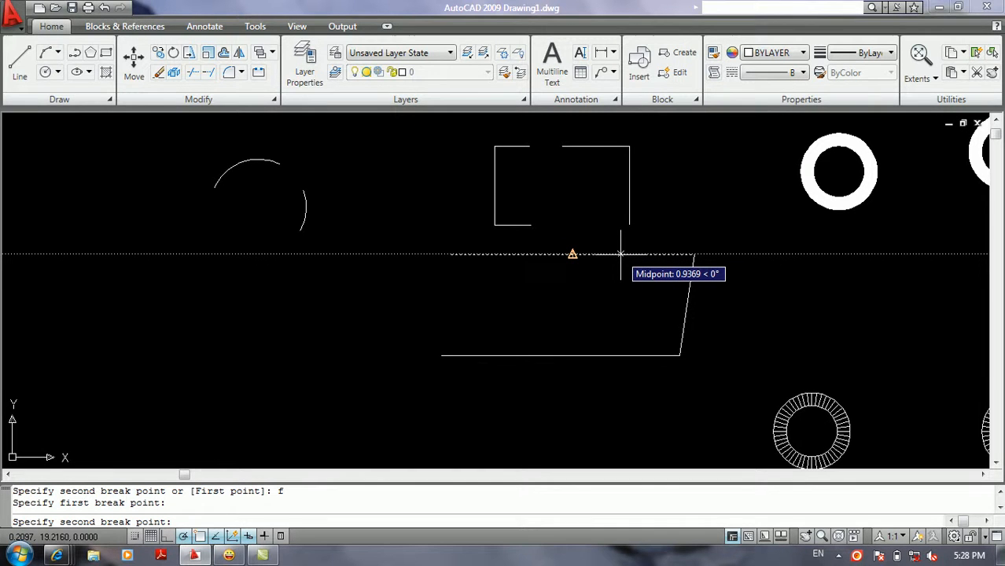
{"action": "type", "text": ".5"}
{"action": "key", "text": "Return"}
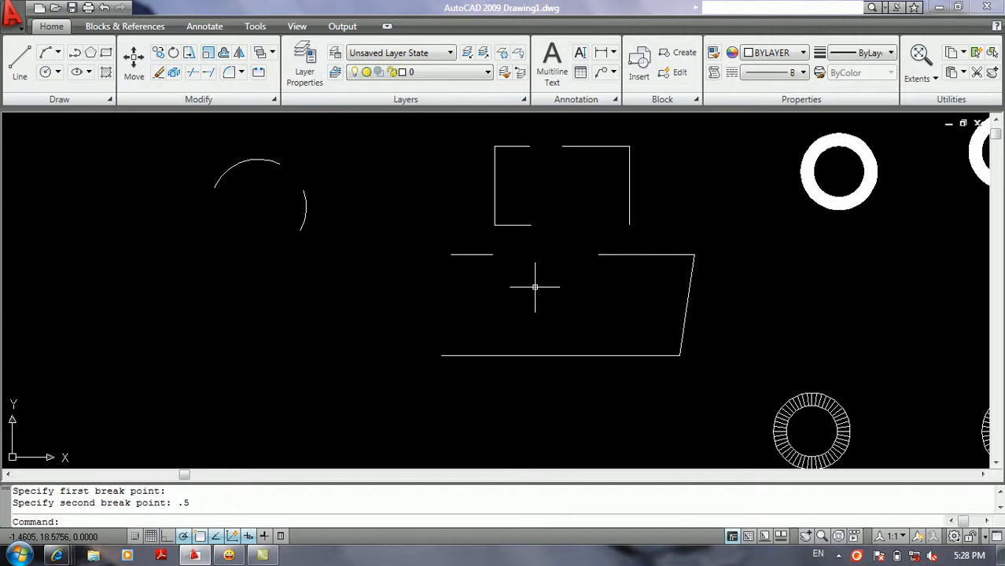
Draw a rectangle in the empty area left of the two arc pieces.
{"action": "scroll", "coordinate": [535, 287], "scroll_direction": "down", "scroll_amount": 2}
{"action": "middle_click_drag", "start_coordinate": [532, 281], "coordinate": [661, 288]}
{"action": "scroll", "coordinate": [484, 240], "scroll_direction": "up", "scroll_amount": 1}
{"action": "middle_click_drag", "start_coordinate": [485, 240], "coordinate": [428, 255]}
{"action": "type", "text": "rec"}
{"action": "key", "text": "Return"}
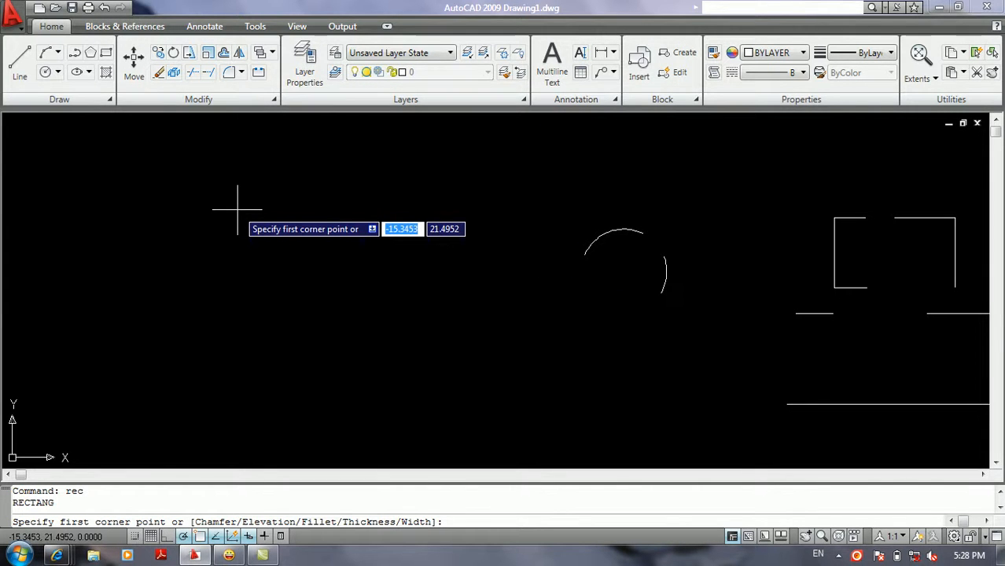
{"action": "left_click", "coordinate": [244, 206]}
{"action": "left_click", "coordinate": [442, 329]}
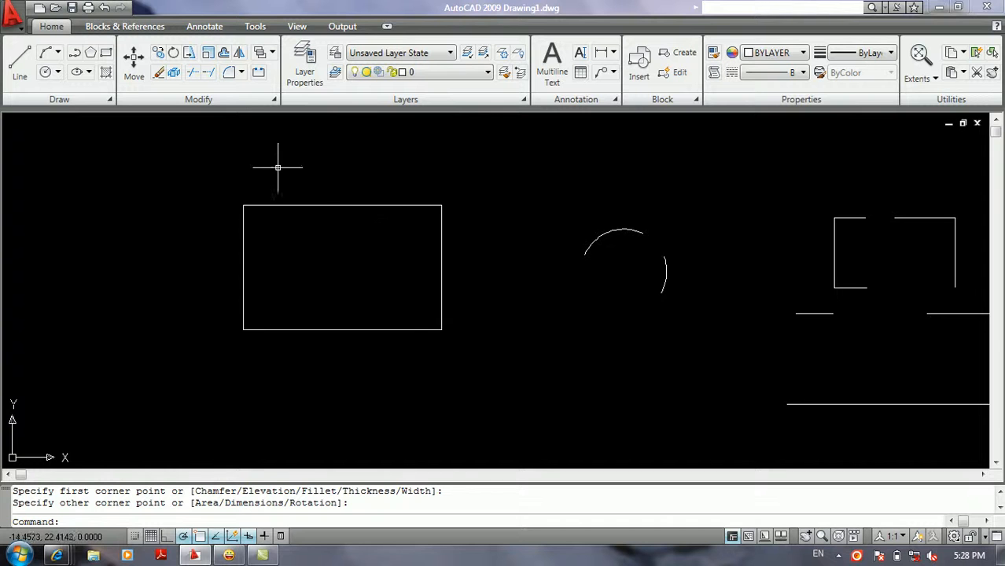
{"action": "left_click", "coordinate": [272, 97]}
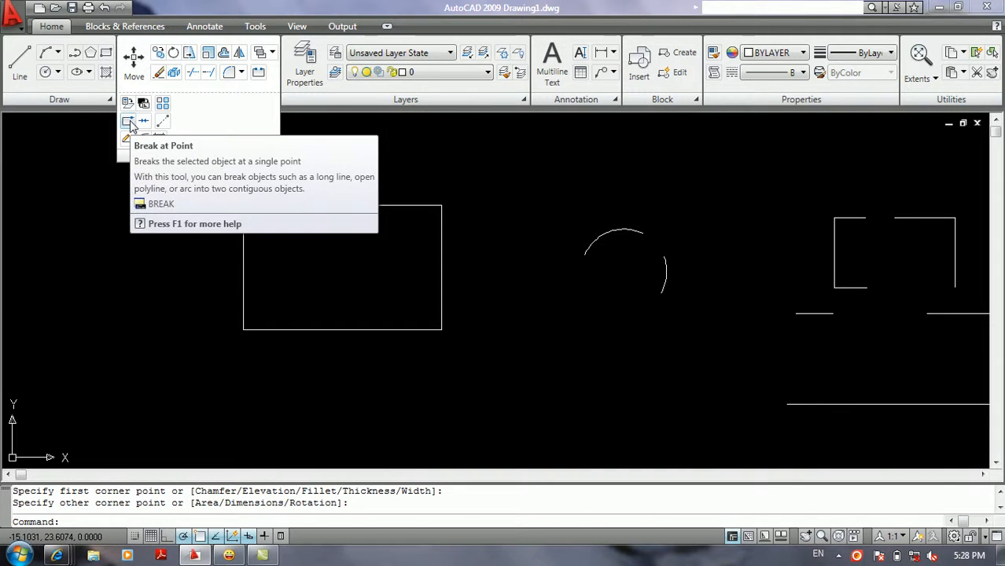
{"action": "left_click", "coordinate": [79, 159]}
{"action": "left_click", "coordinate": [52, 212]}
{"action": "left_click", "coordinate": [100, 199]}
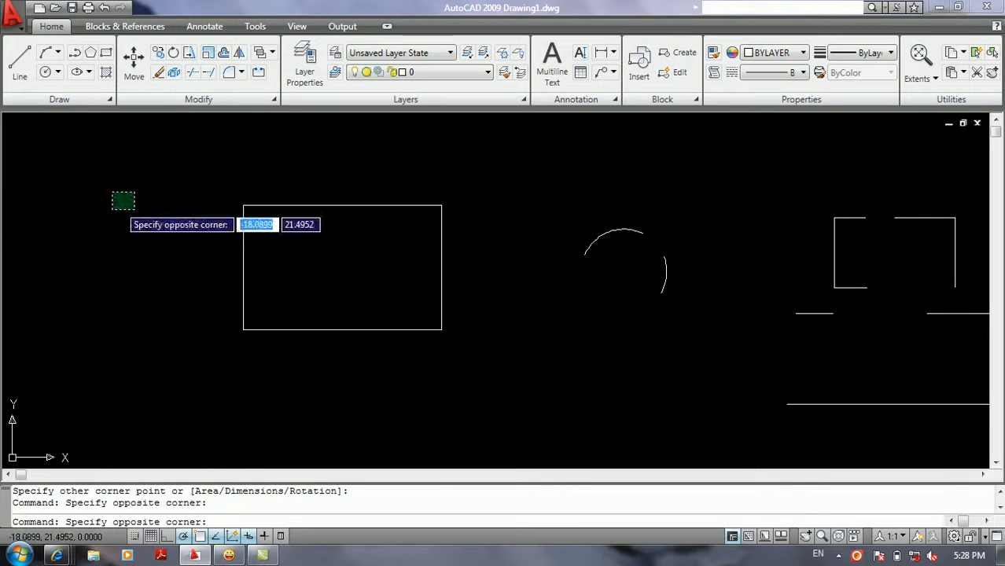
{"action": "left_click", "coordinate": [85, 232]}
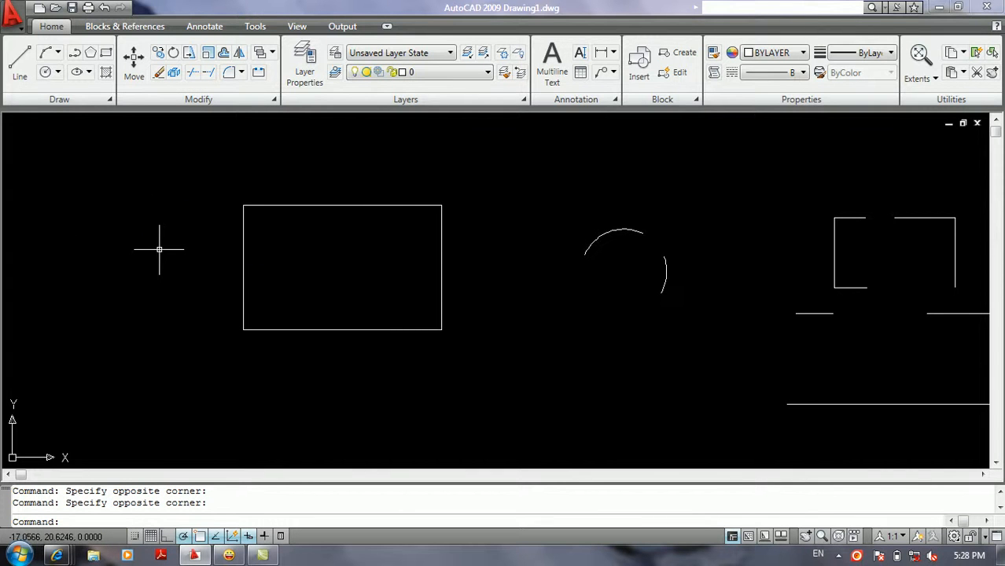
Break the new rectangle at a single point on the lower part of its right edge, and select both pieces to check the split.
{"action": "mouse_move", "coordinate": [225, 97]}
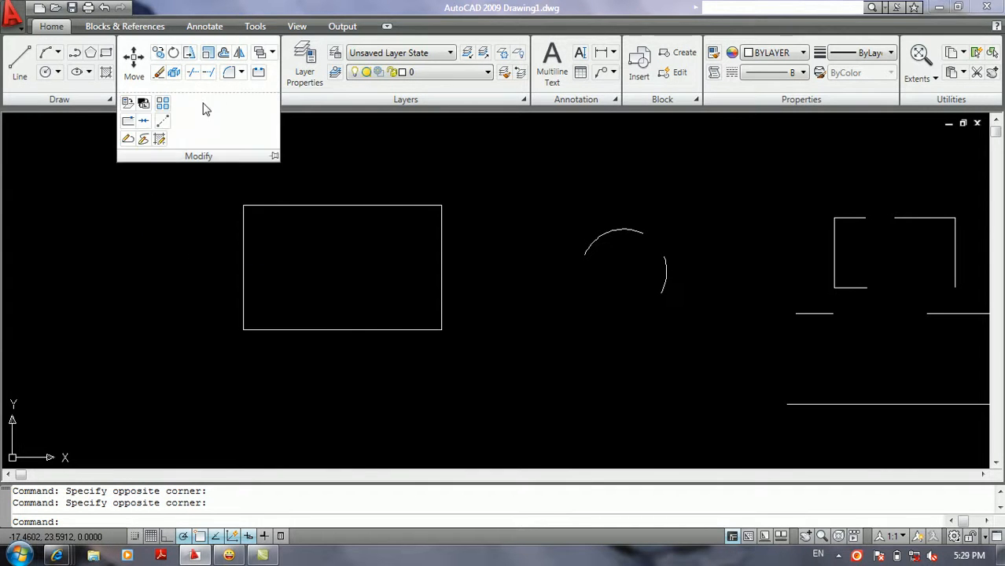
{"action": "left_click", "coordinate": [144, 122]}
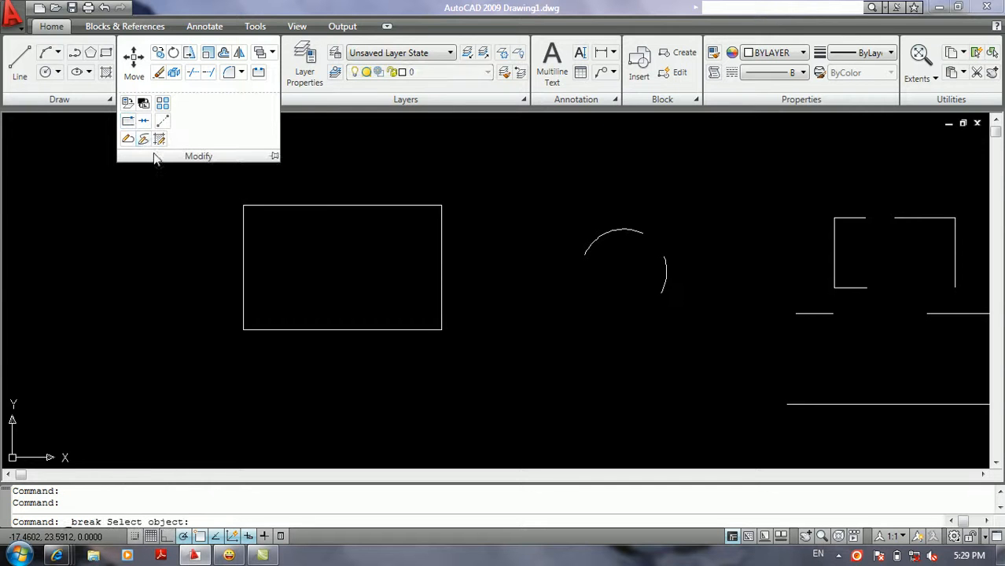
{"action": "left_click", "coordinate": [272, 205]}
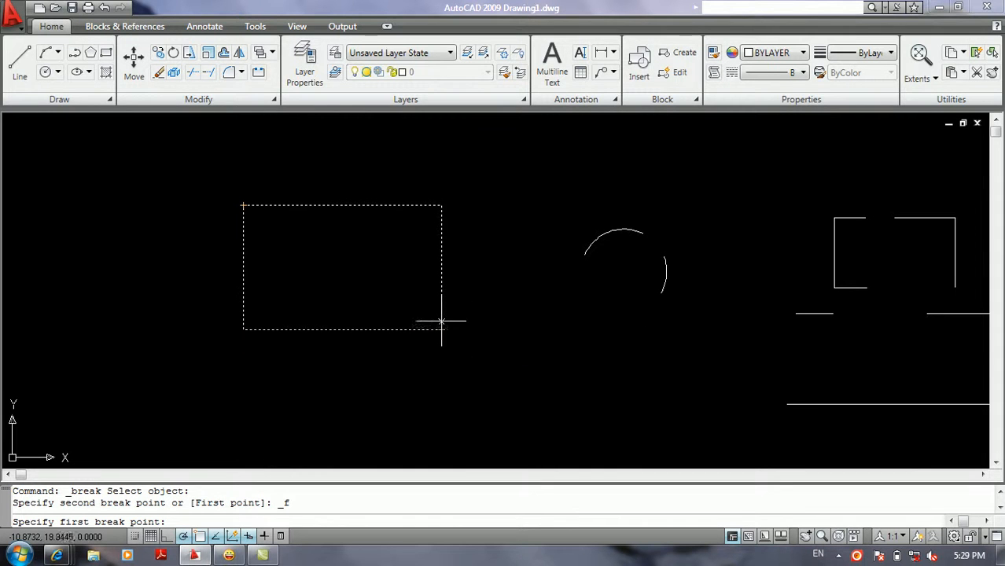
{"action": "left_click", "coordinate": [442, 293]}
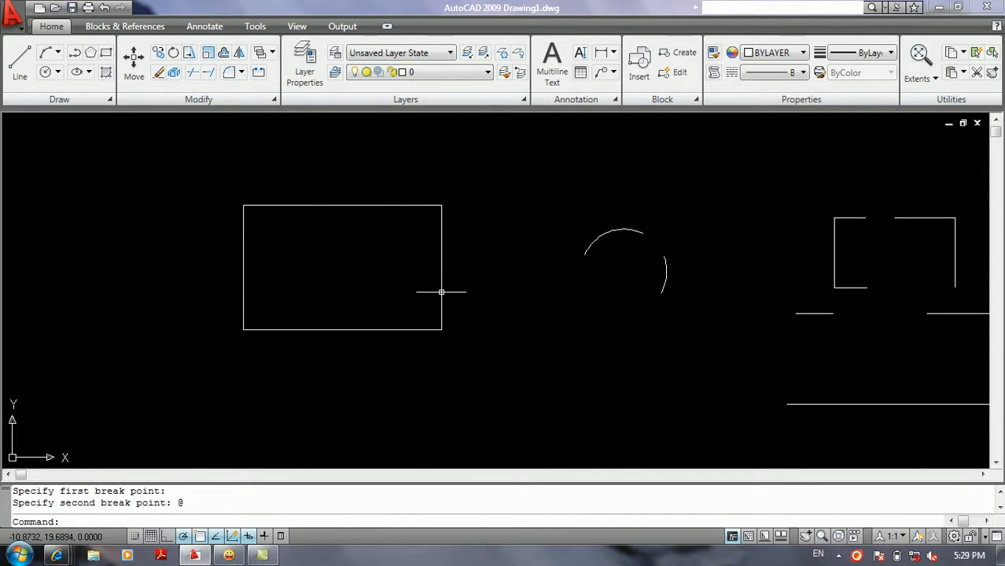
{"action": "left_click", "coordinate": [441, 279]}
{"action": "left_click", "coordinate": [405, 306]}
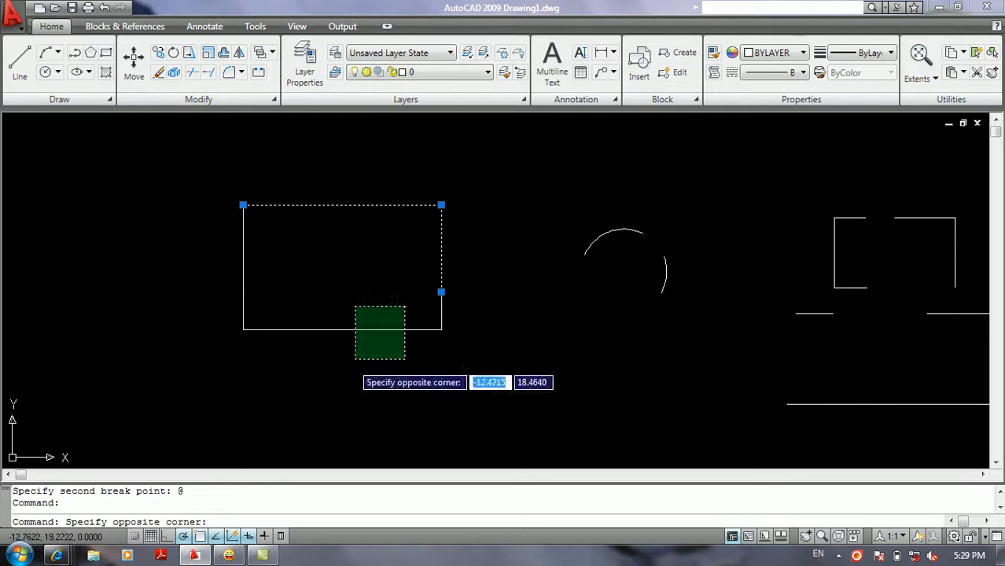
{"action": "left_click", "coordinate": [383, 334]}
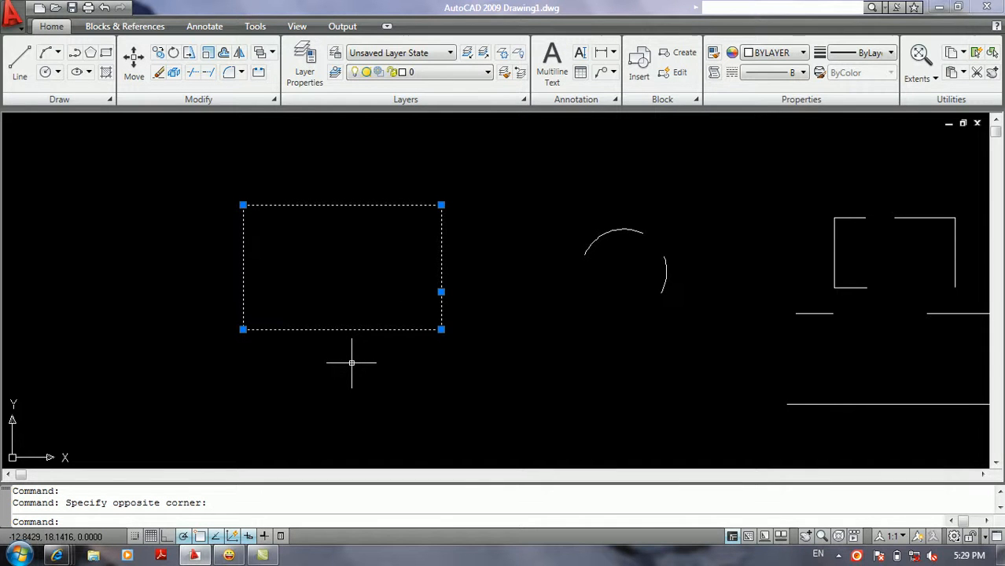
{"action": "key", "text": "Escape"}
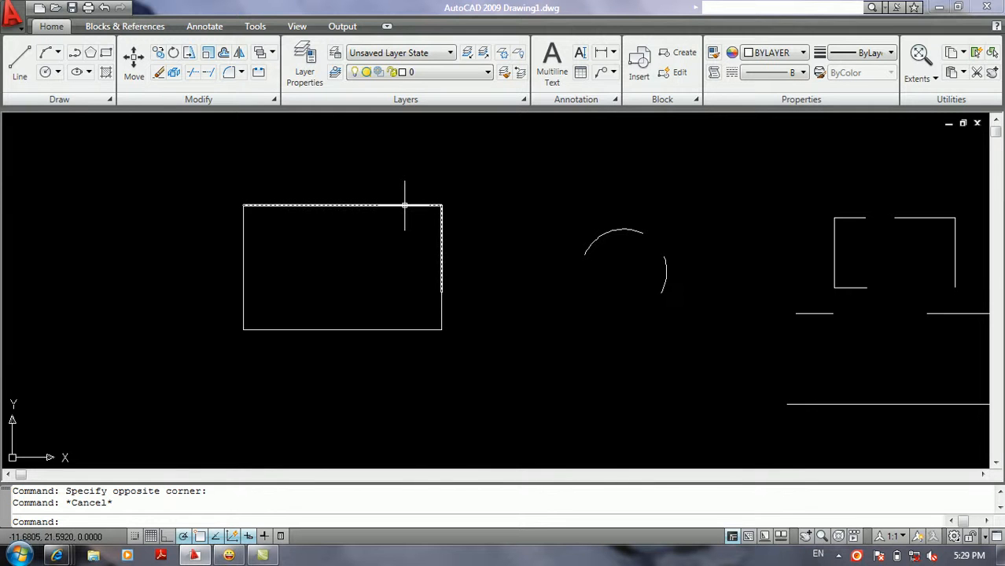
{"action": "mouse_move", "coordinate": [404, 205]}
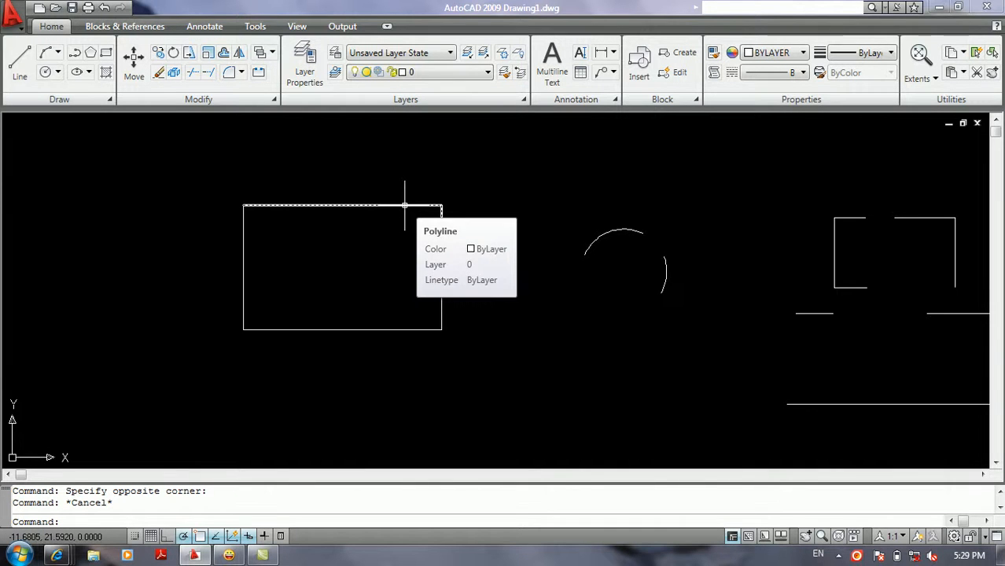
Draw a second, smaller rectangle to the lower left of the large rectangle.
{"action": "middle_click_drag", "start_coordinate": [381, 218], "coordinate": [515, 233]}
{"action": "type", "text": "rec"}
{"action": "key", "text": "Return"}
{"action": "left_click", "coordinate": [136, 374]}
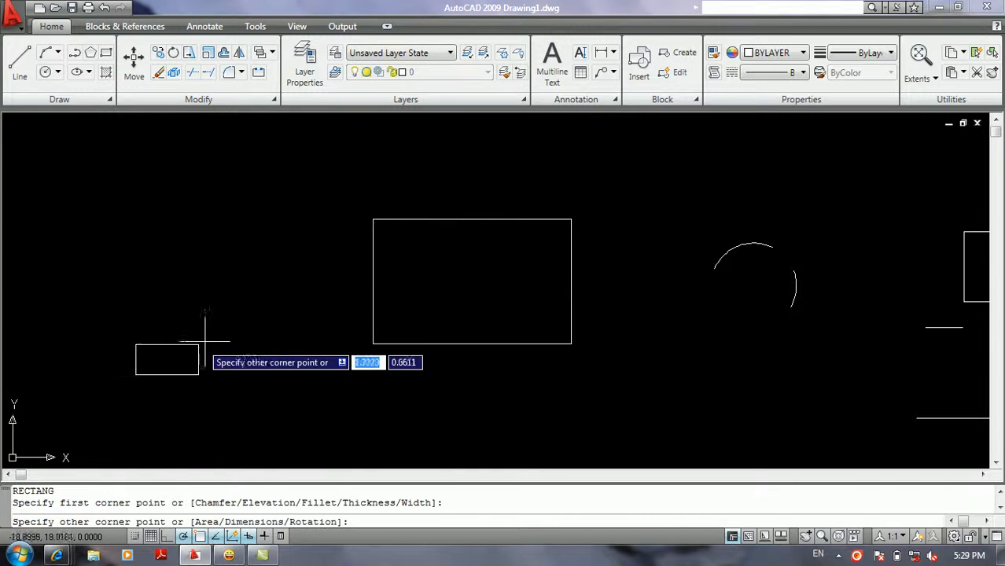
{"action": "left_click", "coordinate": [253, 297]}
Break the smaller rectangle at a single point by its upper-right corner.
{"action": "middle_click_drag", "start_coordinate": [208, 298], "coordinate": [274, 285]}
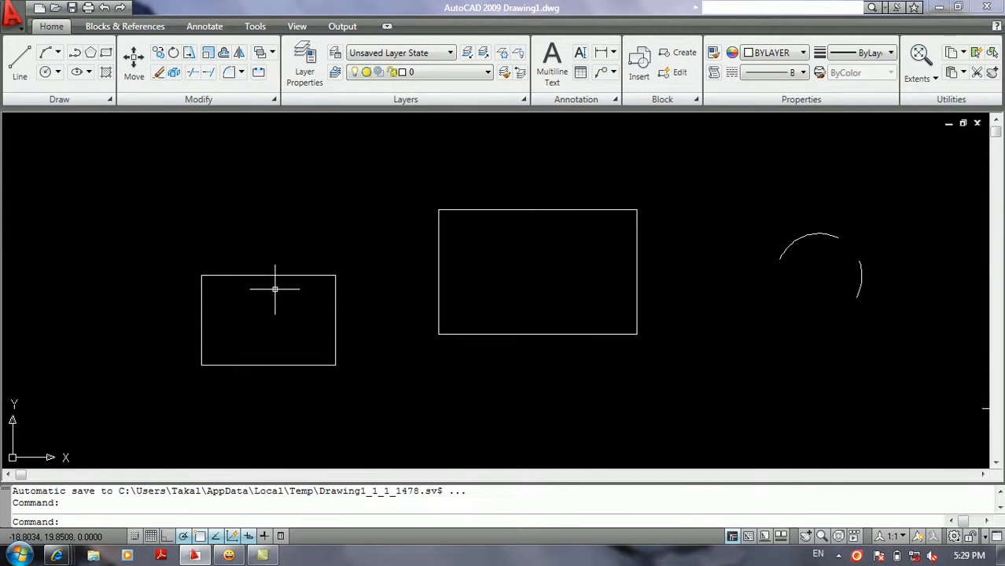
{"action": "left_click", "coordinate": [234, 102]}
{"action": "left_click", "coordinate": [128, 120]}
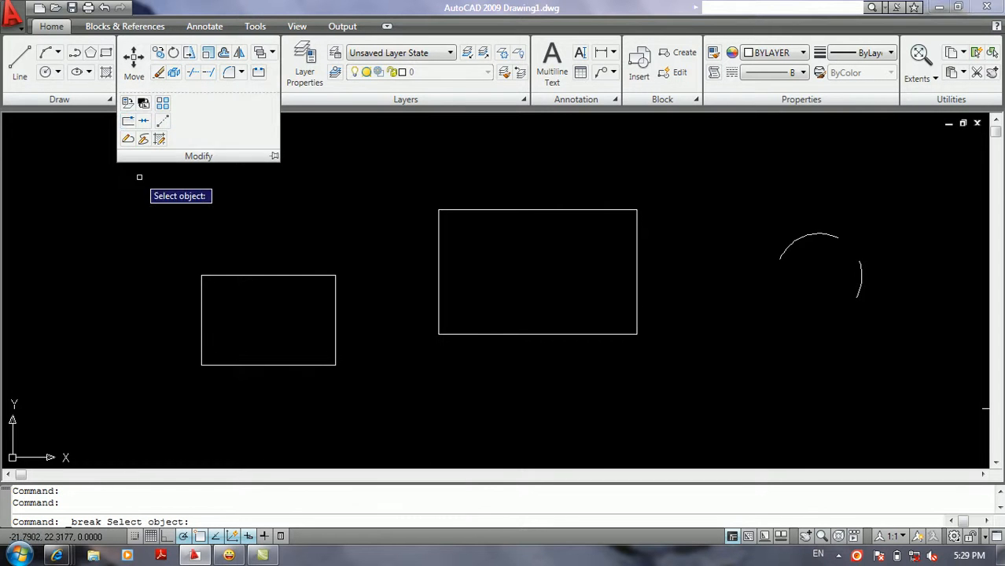
{"action": "left_click", "coordinate": [235, 273]}
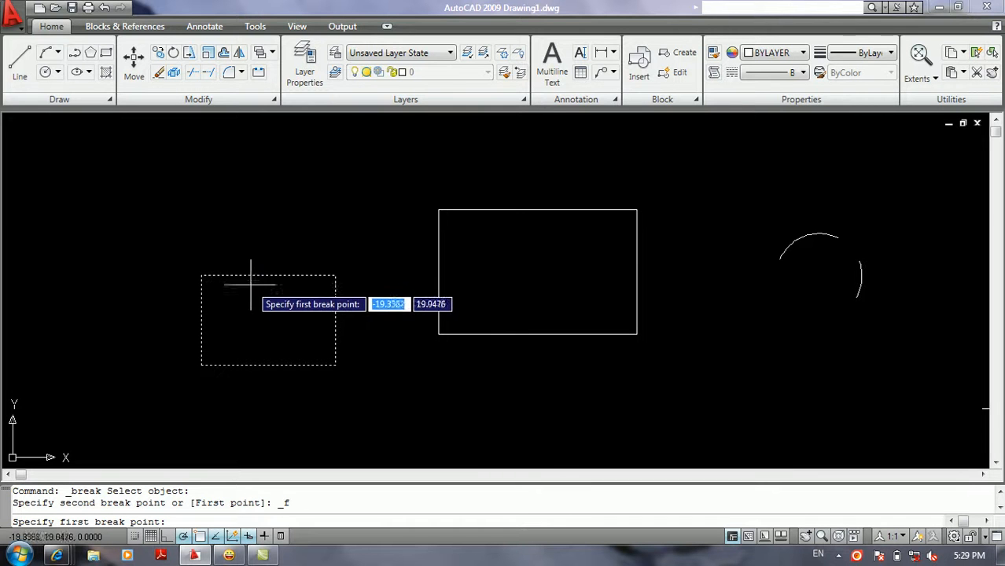
{"action": "left_click", "coordinate": [333, 274]}
{"action": "type", "text": "@"}
{"action": "key", "text": "Return"}
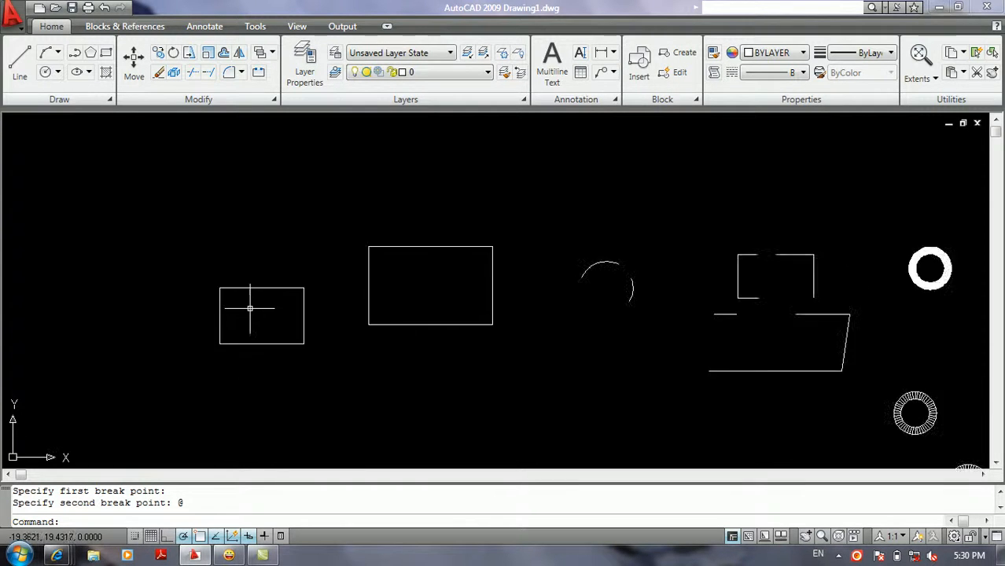
Sketch a freehand, roughly U-shaped outline left of the rectangles with the Sketch command, using a record increment of 0.1.
{"action": "scroll", "coordinate": [249, 309], "scroll_direction": "down", "scroll_amount": 4}
{"action": "middle_click_drag", "start_coordinate": [292, 310], "coordinate": [448, 313]}
{"action": "scroll", "coordinate": [312, 283], "scroll_direction": "up", "scroll_amount": 6}
{"action": "middle_click_drag", "start_coordinate": [313, 282], "coordinate": [376, 269]}
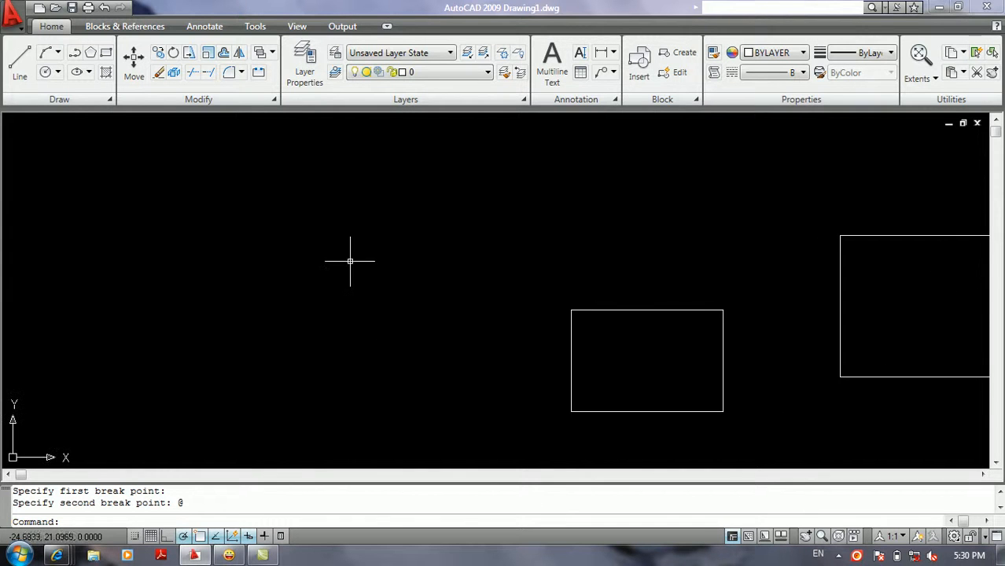
{"action": "scroll", "coordinate": [274, 244], "scroll_direction": "up", "scroll_amount": 2}
{"action": "middle_click_drag", "start_coordinate": [270, 246], "coordinate": [321, 261]}
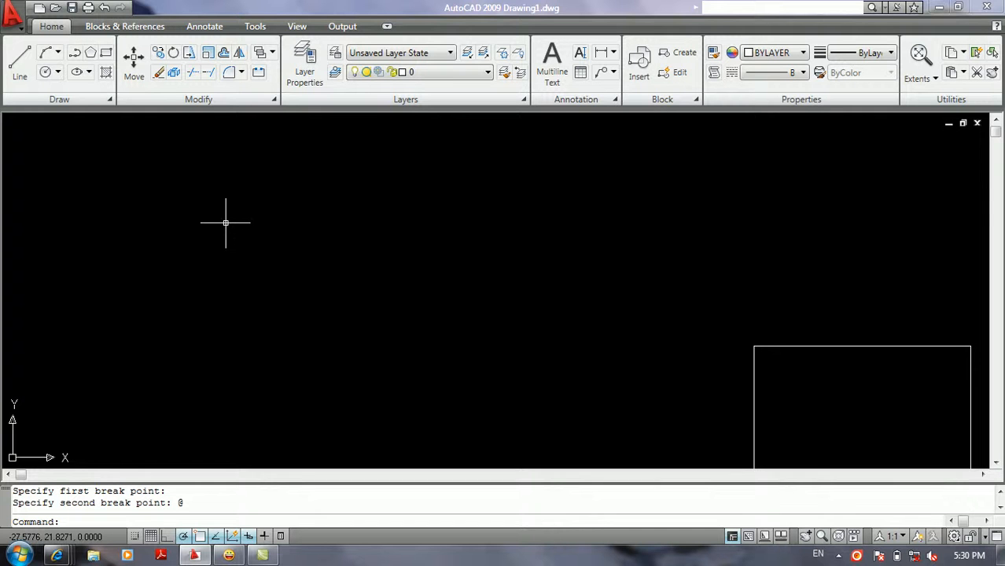
{"action": "type", "text": "sket"}
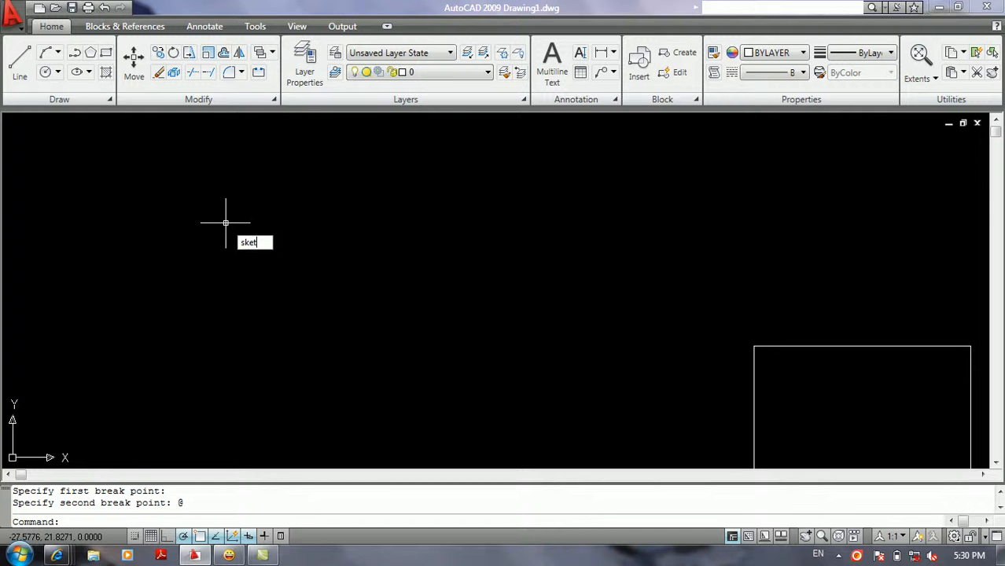
{"action": "type", "text": "ch"}
{"action": "key", "text": "Return"}
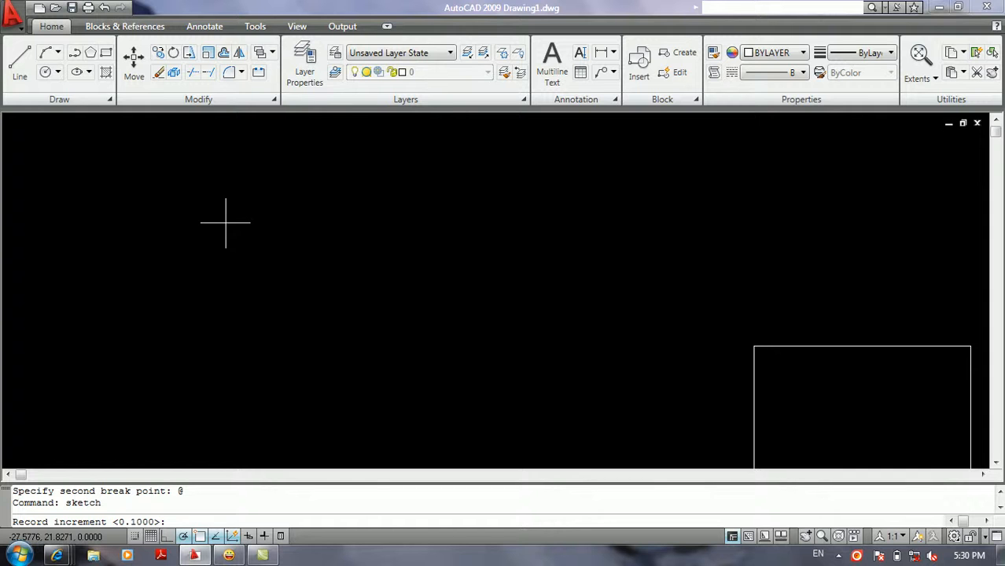
{"action": "type", "text": "0.1"}
{"action": "key", "text": "Return"}
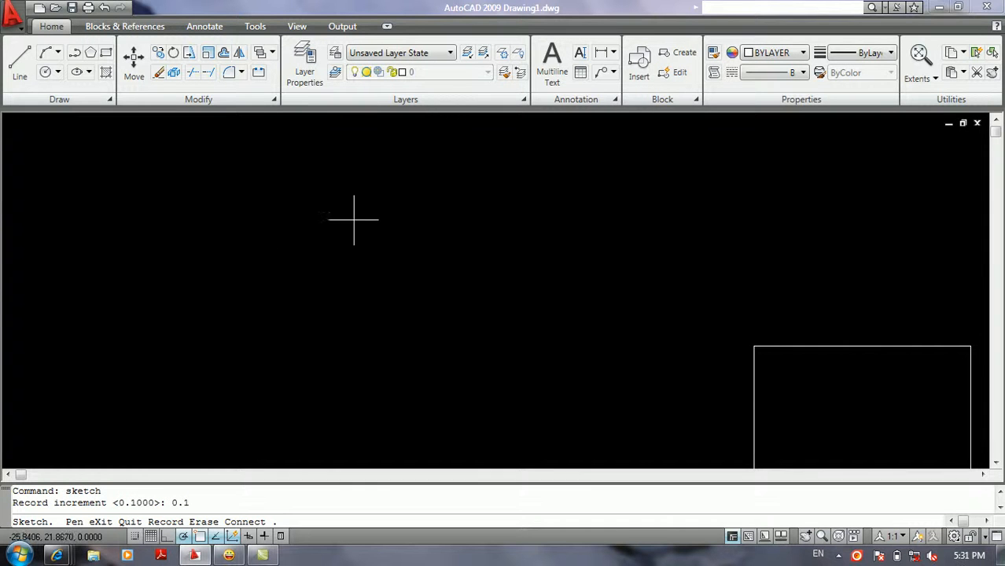
{"action": "left_click", "coordinate": [340, 195]}
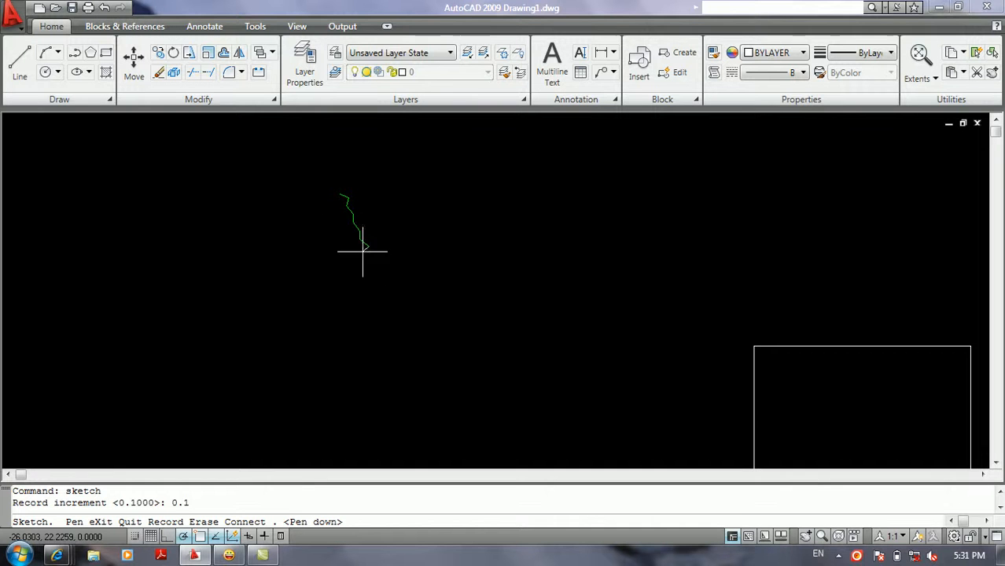
{"action": "mouse_move", "coordinate": [339, 340]}
{"action": "left_mouse_down"}
{"action": "mouse_move", "coordinate": [287, 325]}
{"action": "mouse_move", "coordinate": [264, 257]}
{"action": "mouse_move", "coordinate": [287, 230]}
{"action": "mouse_move", "coordinate": [264, 206]}
{"action": "left_mouse_up"}
{"action": "left_click", "coordinate": [264, 206]}
{"action": "key", "text": "Return"}
Examine the individual line segments of the sketched outline up close.
{"action": "scroll", "coordinate": [287, 206], "scroll_direction": "up", "scroll_amount": 10}
{"action": "scroll", "coordinate": [199, 199], "scroll_direction": "down", "scroll_amount": 10}
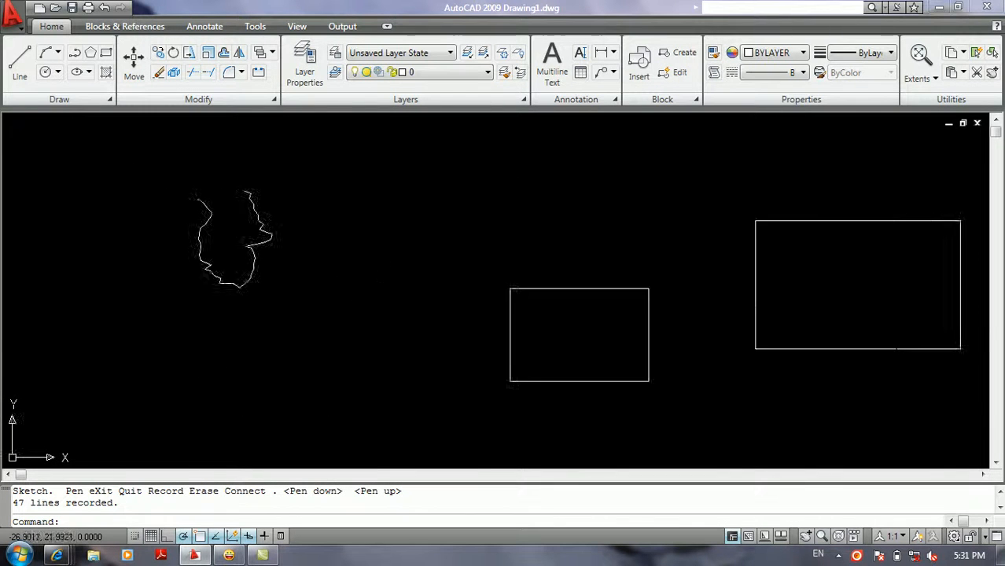
{"action": "mouse_move", "coordinate": [303, 234]}
{"action": "middle_mouse_down"}
{"action": "mouse_move", "coordinate": [242, 294]}
{"action": "mouse_move", "coordinate": [587, 442]}
{"action": "middle_mouse_up"}
{"action": "middle_click_drag", "start_coordinate": [538, 382], "coordinate": [504, 352]}
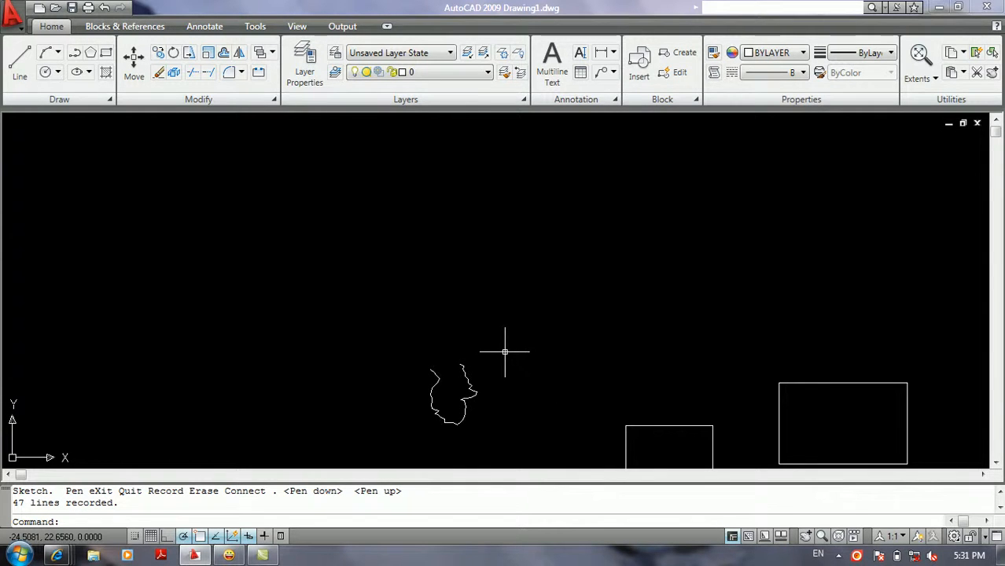
{"action": "scroll", "coordinate": [489, 353], "scroll_direction": "up", "scroll_amount": 6}
{"action": "middle_click_drag", "start_coordinate": [509, 388], "coordinate": [438, 314]}
{"action": "scroll", "coordinate": [413, 279], "scroll_direction": "up", "scroll_amount": 3}
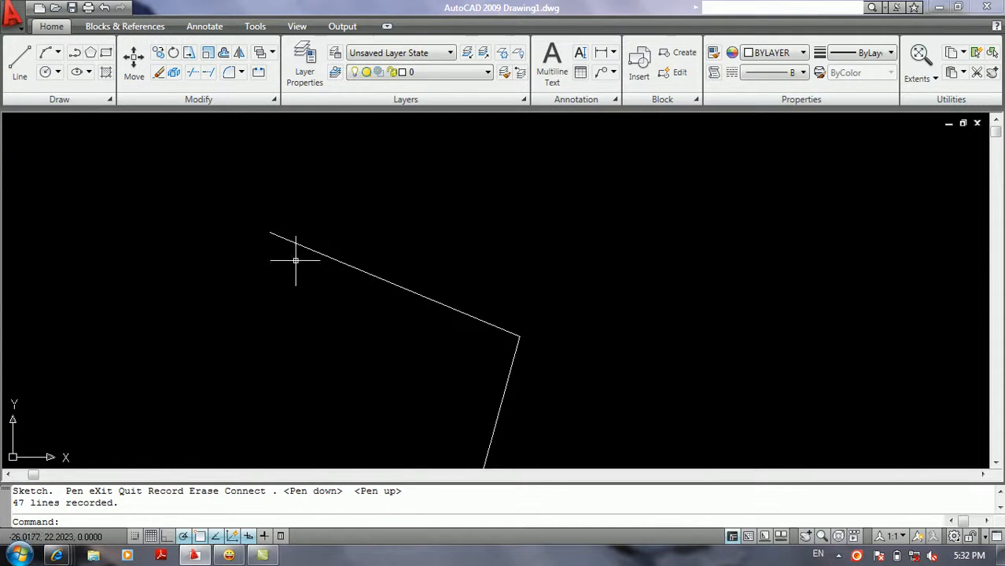
Sketch a freehand, tree-shaped outline above and to the right of the U-shaped one, keeping the record increment of 0.1.
{"action": "left_click", "coordinate": [284, 239]}
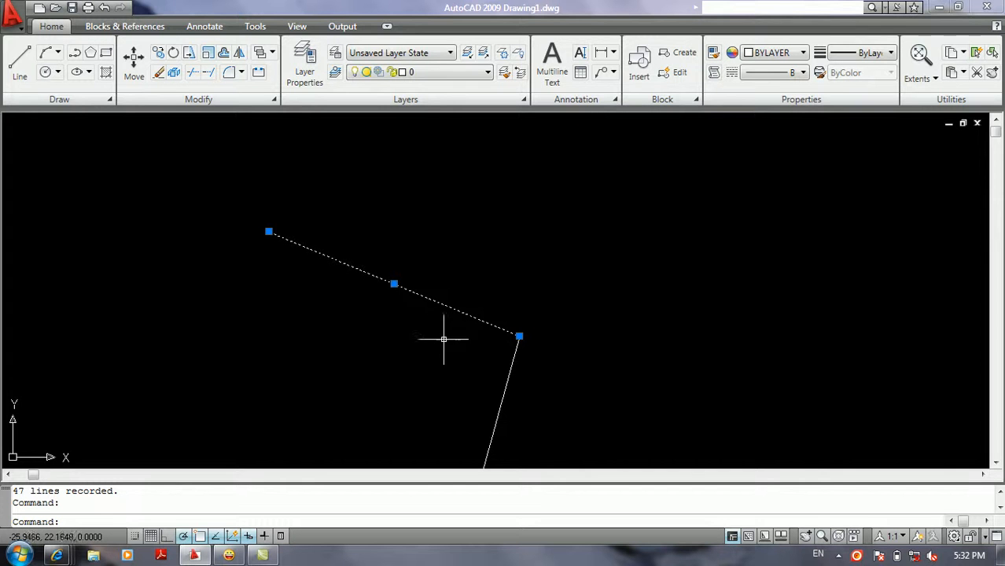
{"action": "key", "text": "Escape"}
{"action": "scroll", "coordinate": [449, 313], "scroll_direction": "down", "scroll_amount": 8}
{"action": "middle_click_drag", "start_coordinate": [481, 281], "coordinate": [364, 343]}
{"action": "key", "text": "Return"}
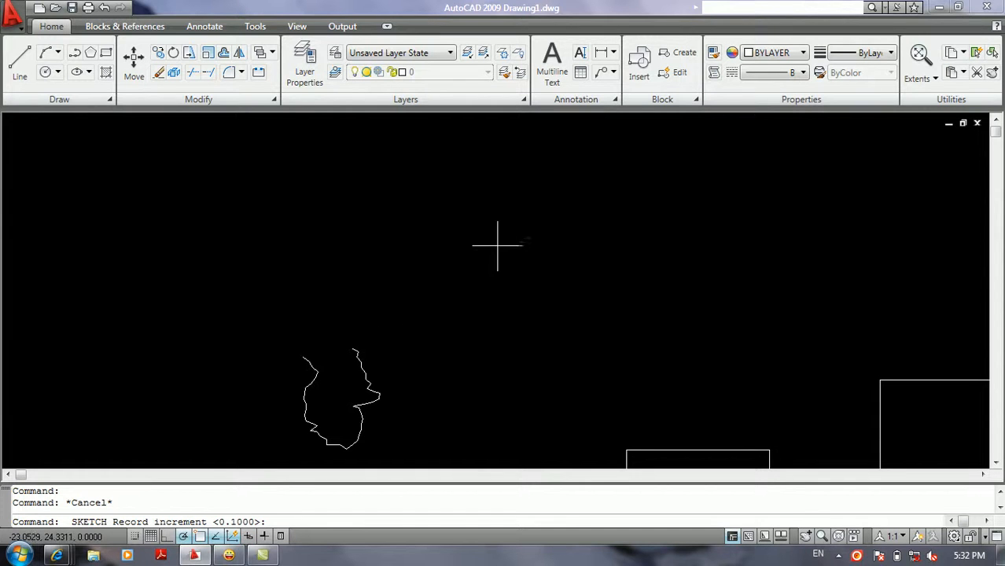
{"action": "key", "text": "Return"}
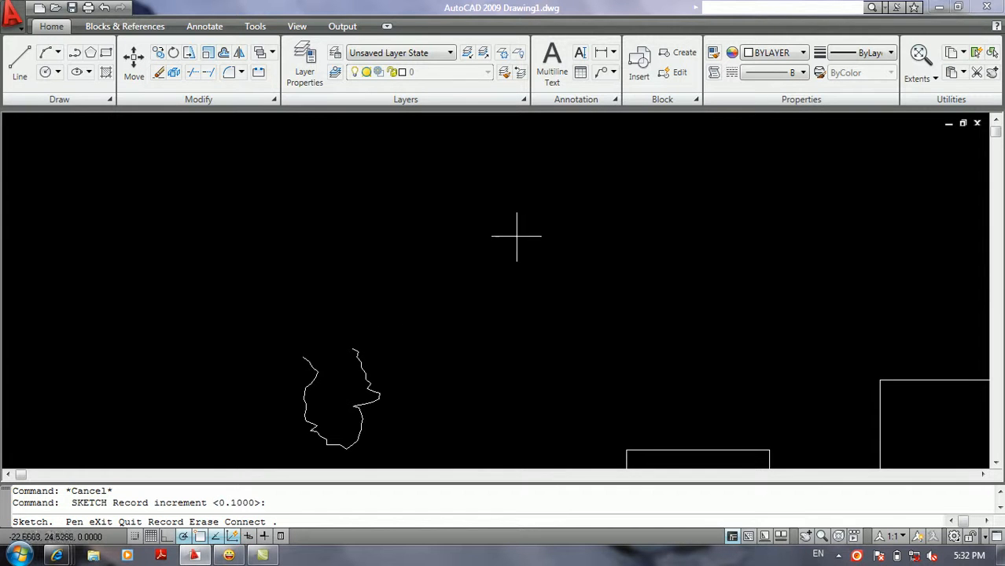
{"action": "left_click", "coordinate": [566, 181]}
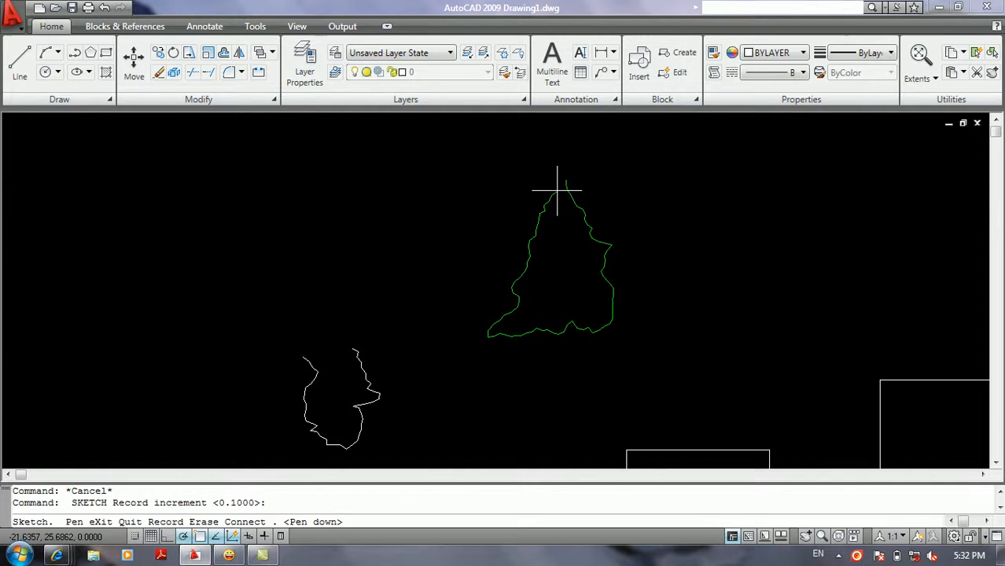
{"action": "key", "text": "Return"}
Sketch a scribbled freehand trunk below the tree outline's base, defining the record increment by two picked points.
{"action": "key", "text": "Return"}
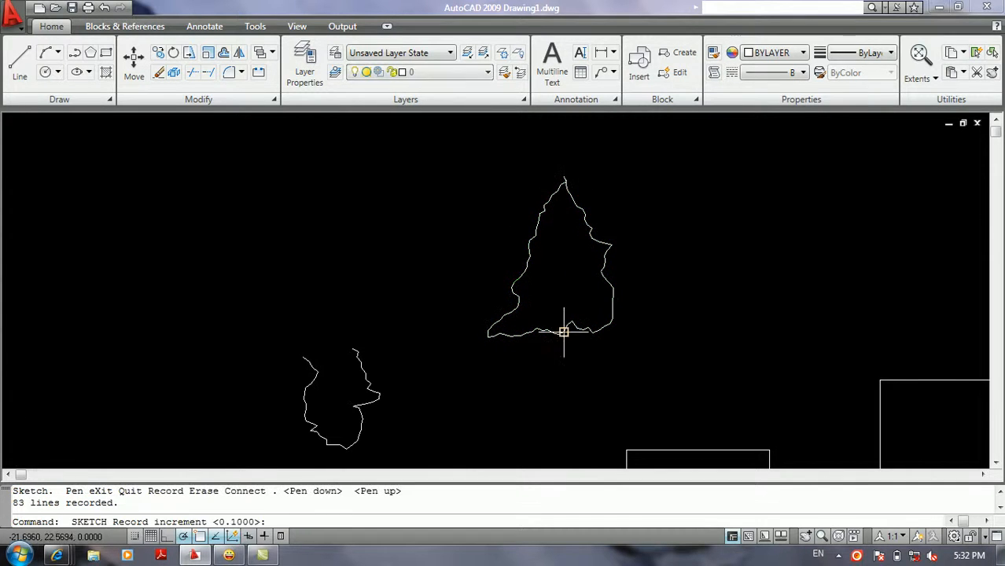
{"action": "left_click", "coordinate": [557, 333]}
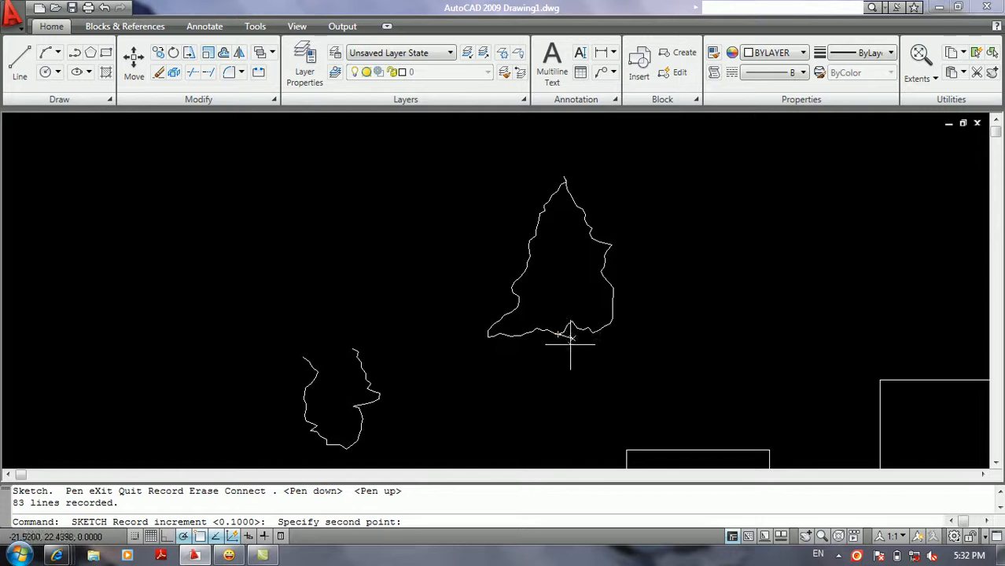
{"action": "left_click", "coordinate": [566, 343]}
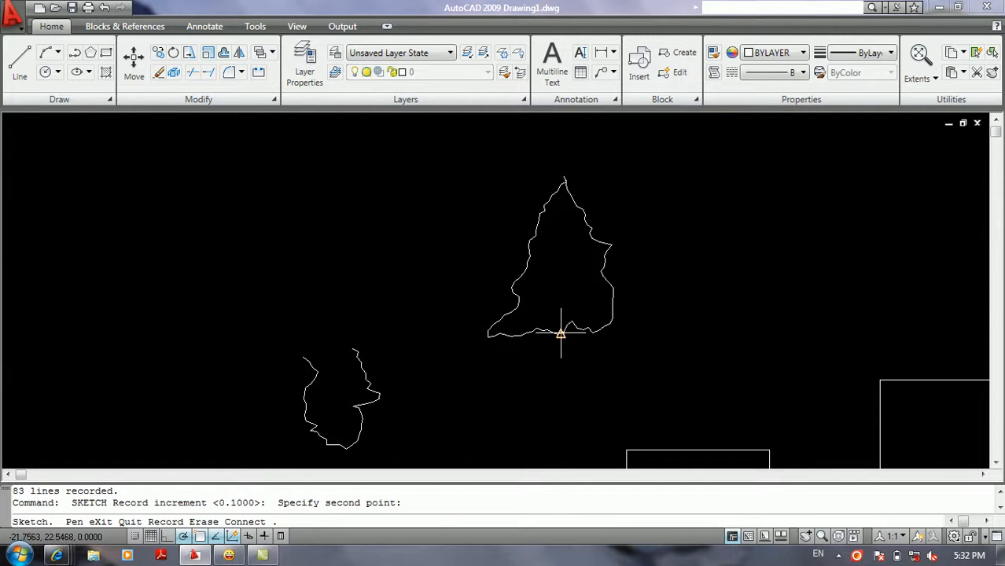
{"action": "left_click", "coordinate": [561, 334]}
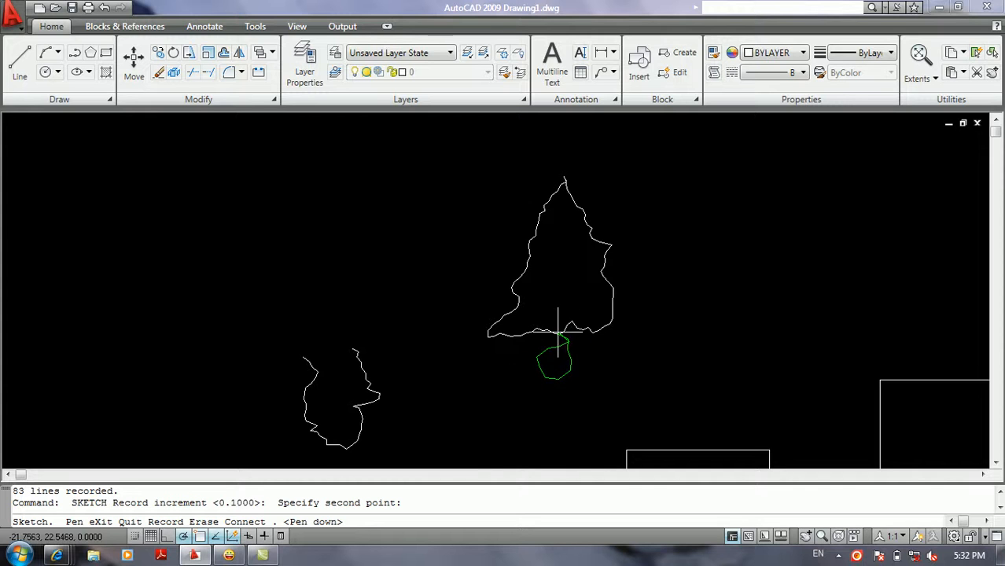
{"action": "left_click", "coordinate": [553, 391]}
{"action": "key", "text": "Return"}
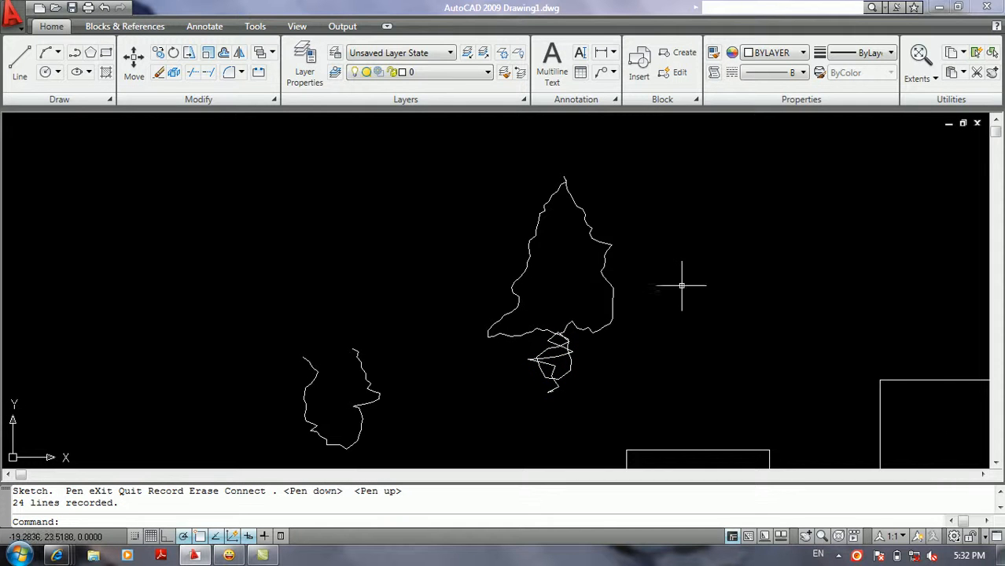
Change the color of the large rectangle to red.
{"action": "scroll", "coordinate": [679, 285], "scroll_direction": "down", "scroll_amount": 4}
{"action": "scroll", "coordinate": [616, 283], "scroll_direction": "up", "scroll_amount": 3}
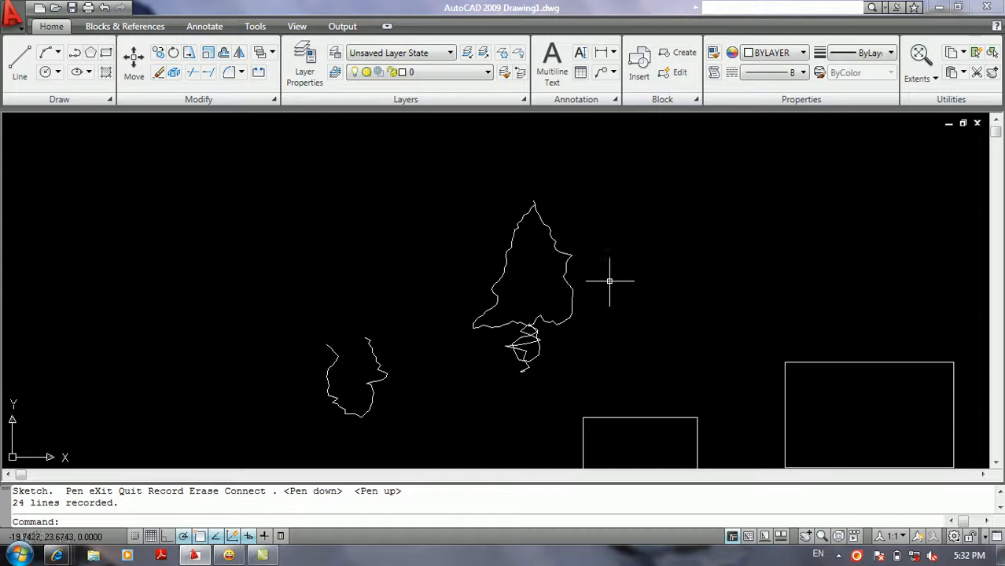
{"action": "scroll", "coordinate": [592, 275], "scroll_direction": "down", "scroll_amount": 5}
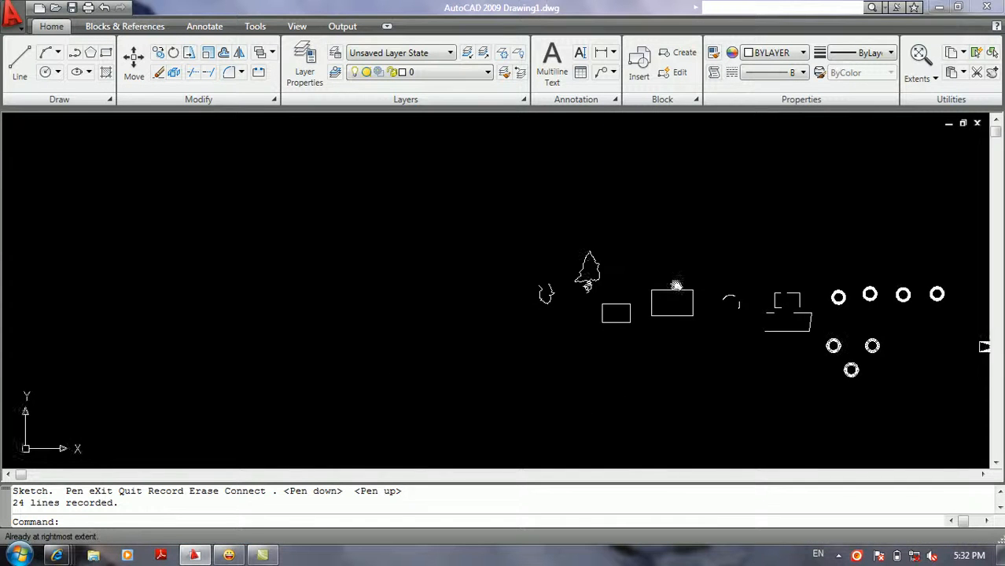
{"action": "middle_click_drag", "start_coordinate": [700, 269], "coordinate": [189, 342]}
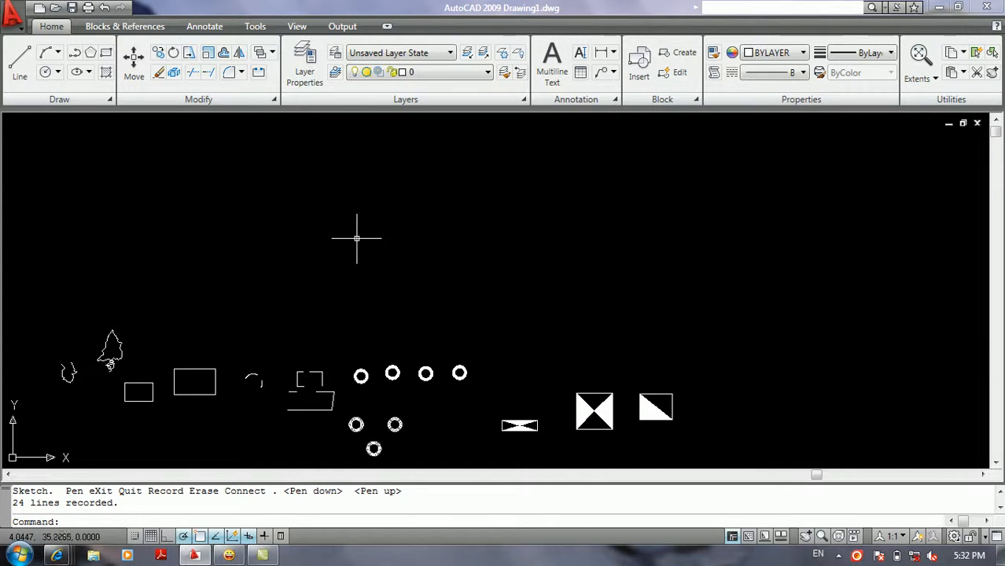
{"action": "middle_click_drag", "start_coordinate": [354, 239], "coordinate": [472, 193]}
{"action": "scroll", "coordinate": [310, 321], "scroll_direction": "up", "scroll_amount": 2}
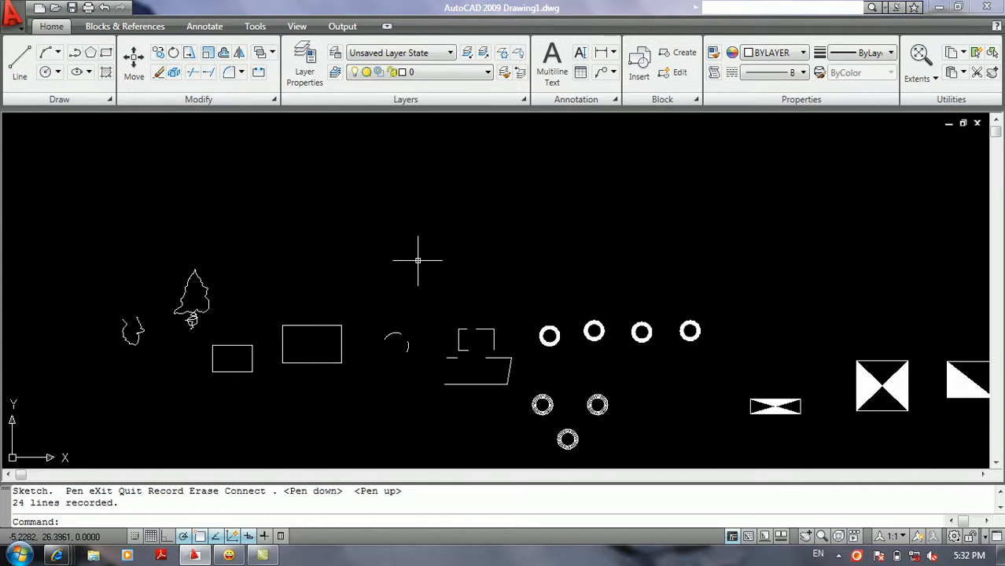
{"action": "middle_click_drag", "start_coordinate": [363, 265], "coordinate": [403, 220]}
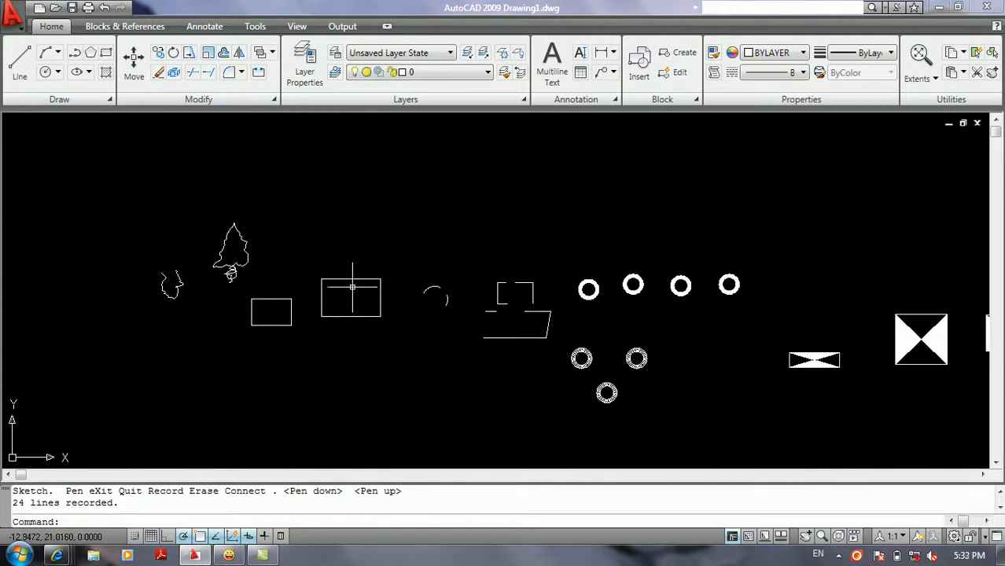
{"action": "left_click", "coordinate": [383, 250]}
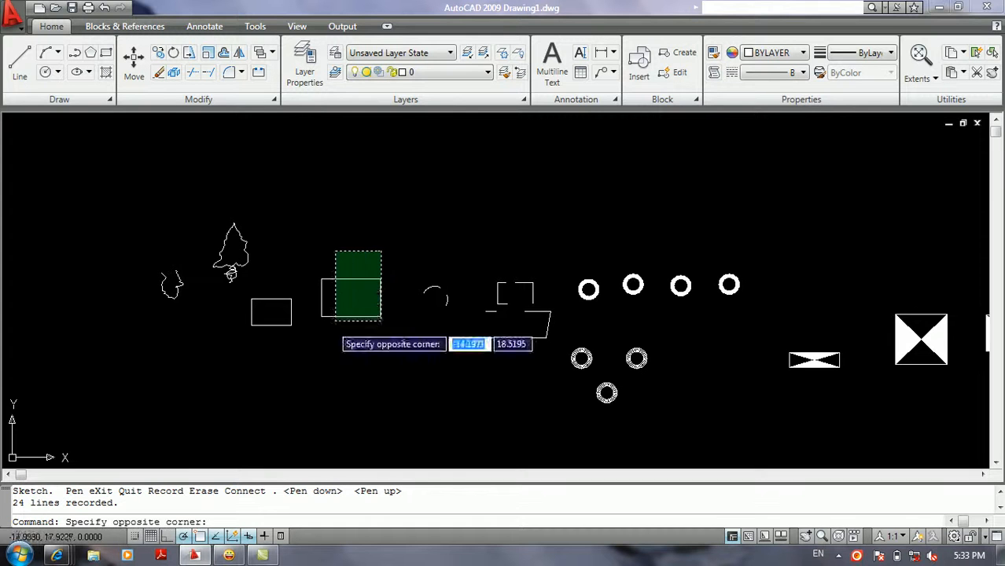
{"action": "left_click", "coordinate": [345, 294]}
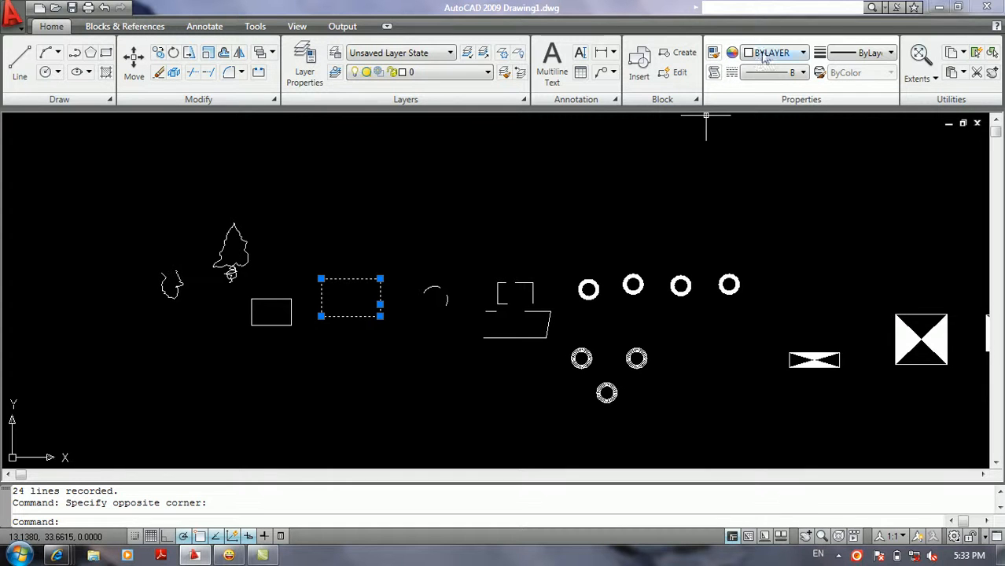
{"action": "left_click", "coordinate": [802, 54]}
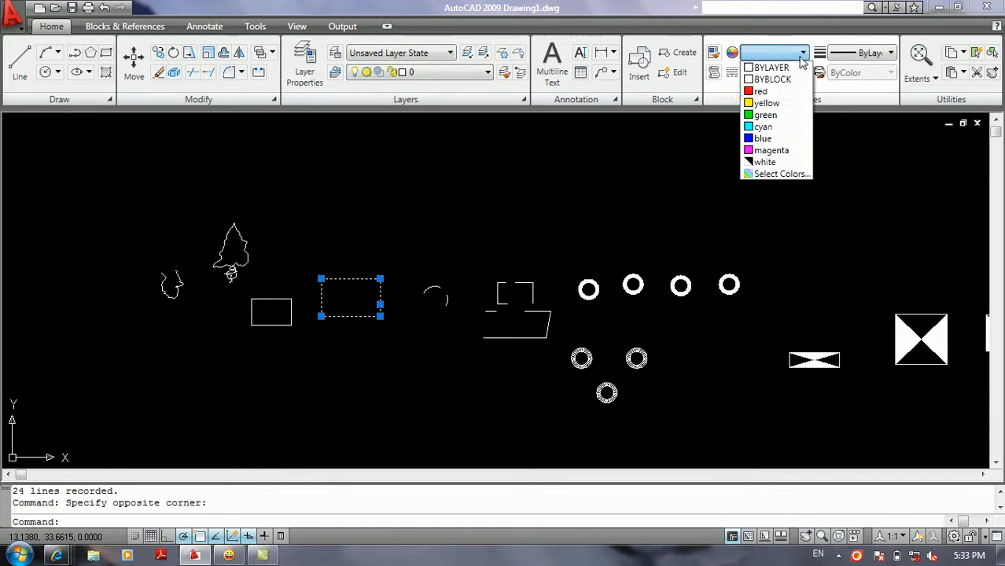
{"action": "left_click", "coordinate": [760, 92]}
{"action": "key", "text": "Escape"}
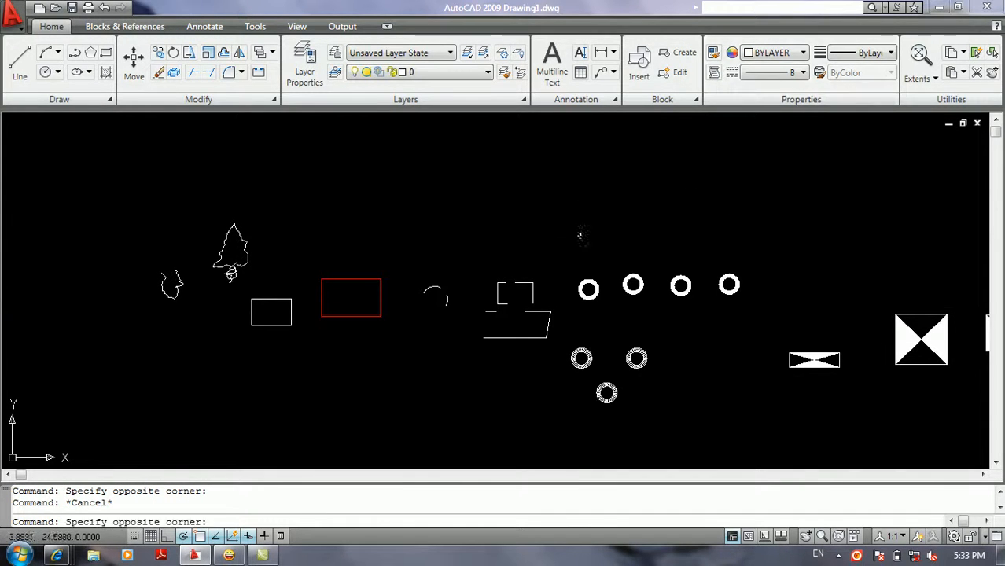
Change the color of the broken line shapes and the two nearest donuts to cyan.
{"action": "left_click", "coordinate": [583, 231]}
{"action": "left_click", "coordinate": [478, 354]}
{"action": "left_click", "coordinate": [803, 53]}
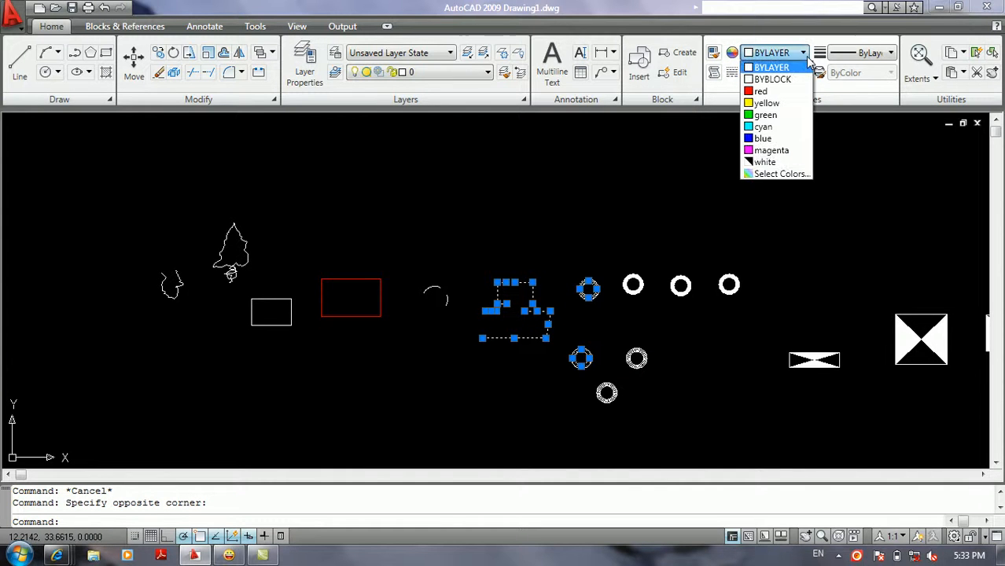
{"action": "left_click", "coordinate": [763, 128]}
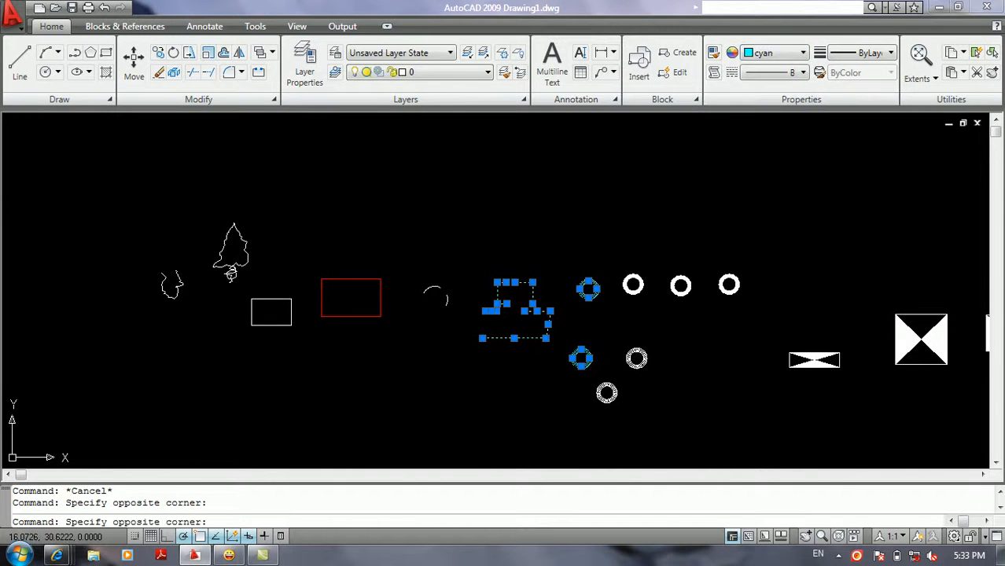
{"action": "key", "text": "Escape"}
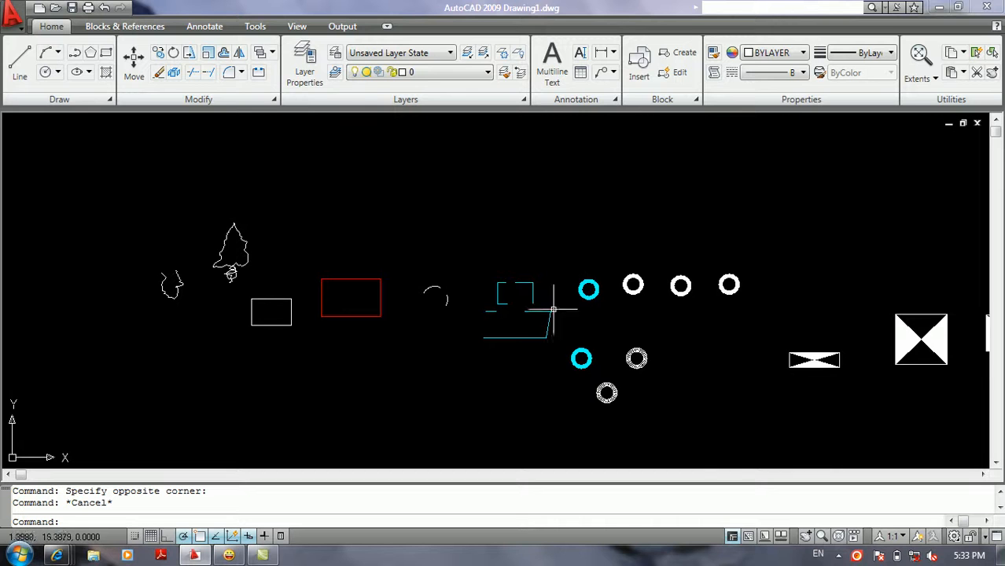
{"action": "scroll", "coordinate": [545, 314], "scroll_direction": "up", "scroll_amount": 2}
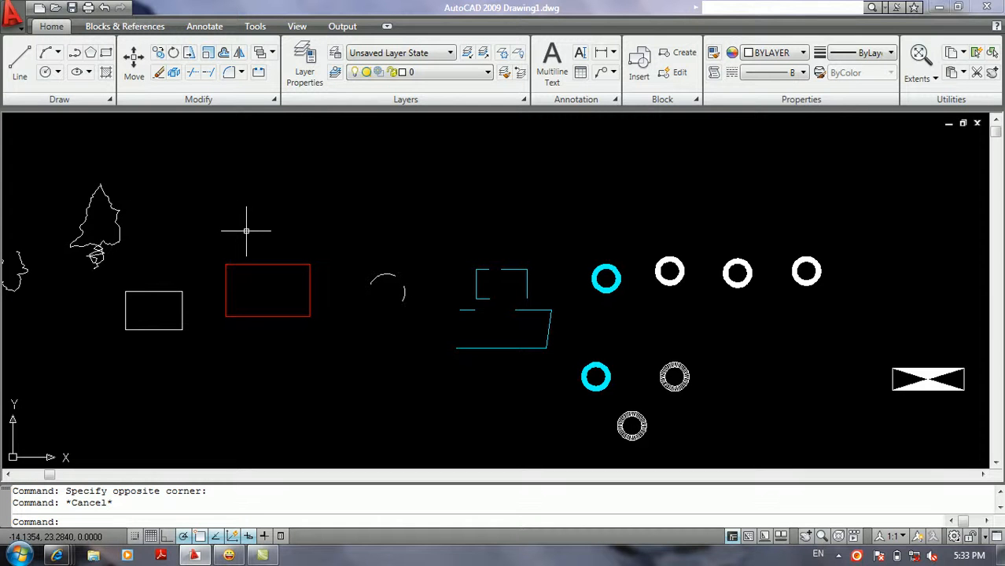
{"action": "left_click", "coordinate": [14, 19]}
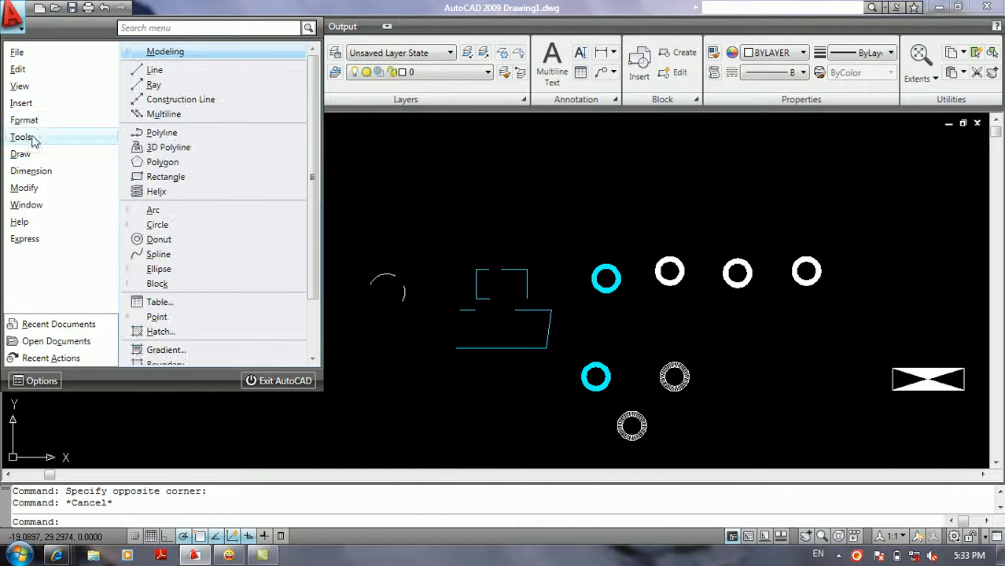
{"action": "mouse_move", "coordinate": [57, 125]}
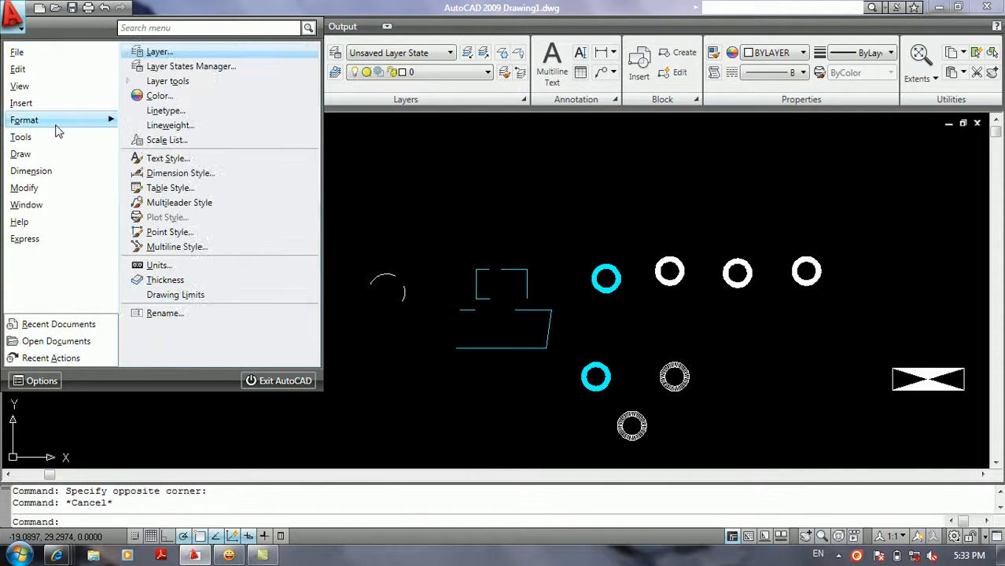
{"action": "mouse_move", "coordinate": [35, 189]}
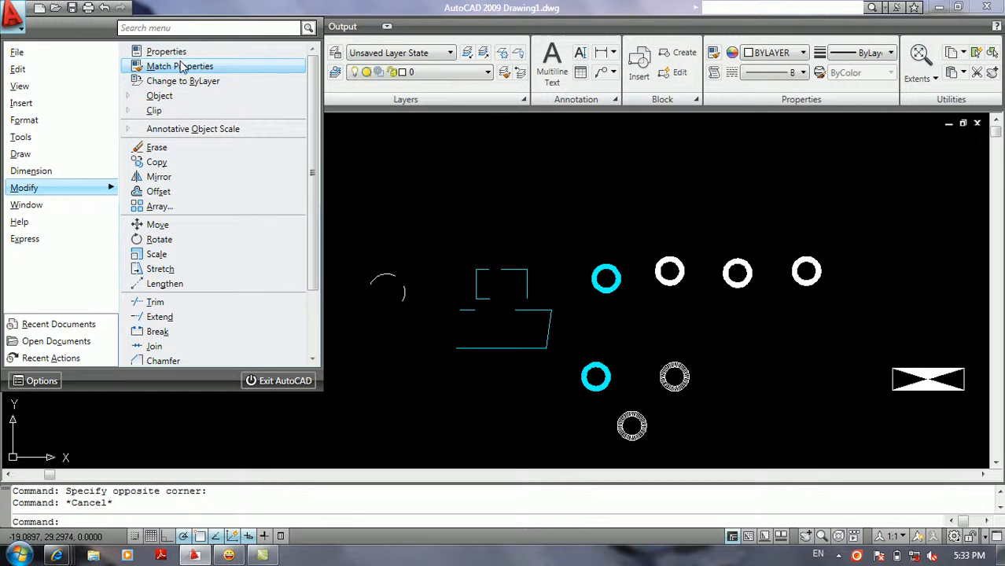
{"action": "left_click", "coordinate": [397, 171]}
{"action": "left_click", "coordinate": [367, 194]}
{"action": "left_click", "coordinate": [377, 186]}
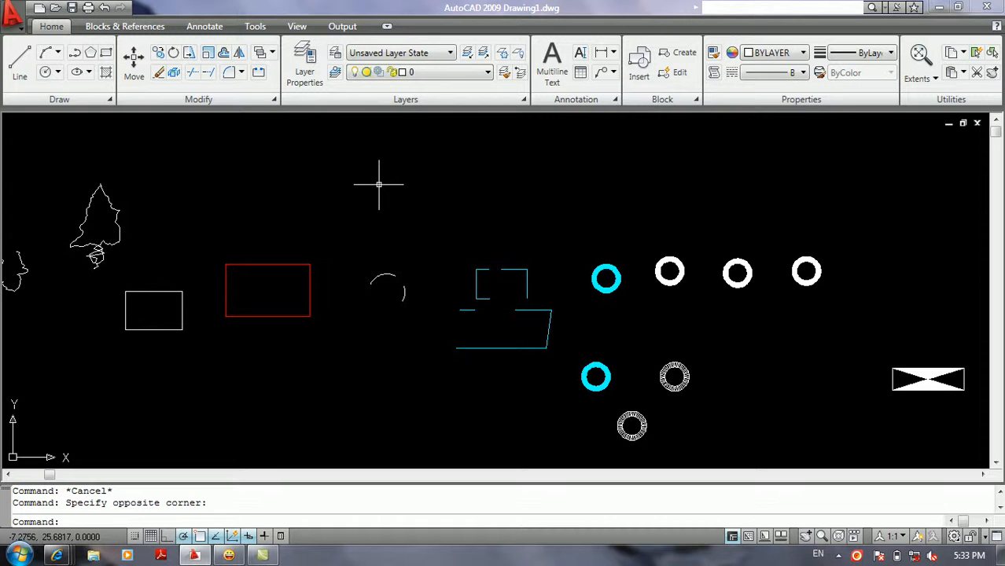
Match the red rectangle's properties onto the smaller rectangle, part of the tree sketch and the left pieces of the broken shapes.
{"action": "type", "text": "ma"}
{"action": "key", "text": "Return"}
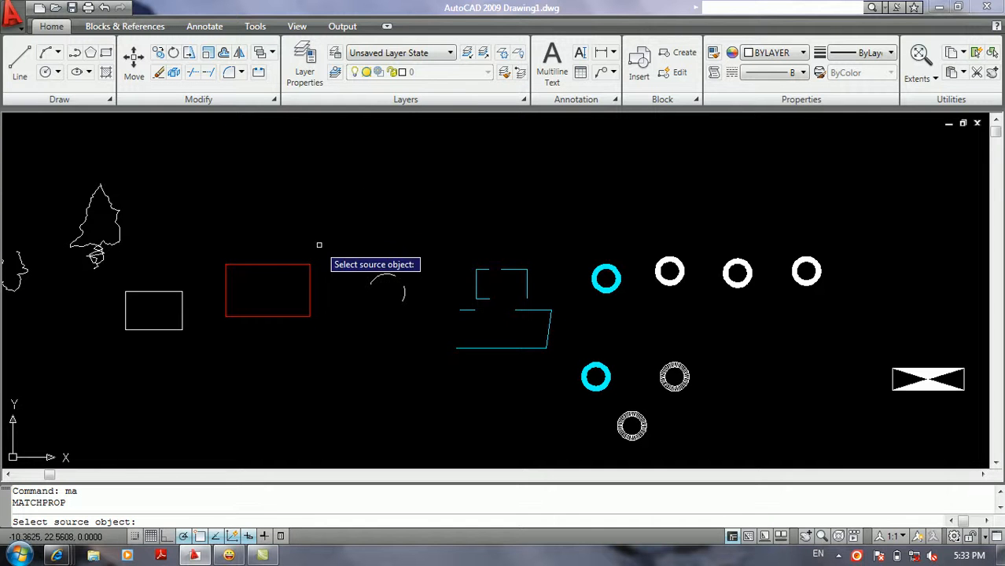
{"action": "left_click", "coordinate": [295, 265]}
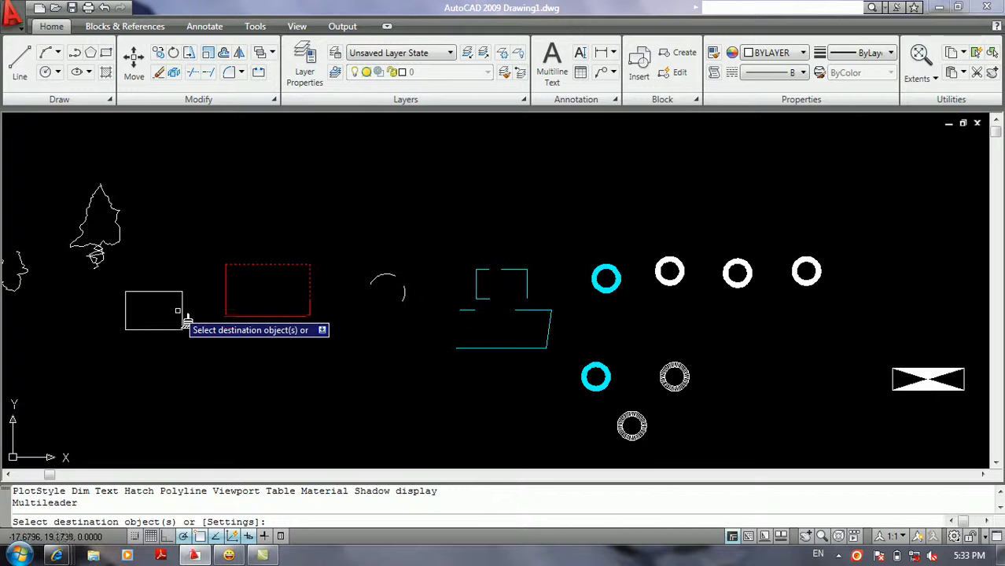
{"action": "left_click", "coordinate": [182, 315]}
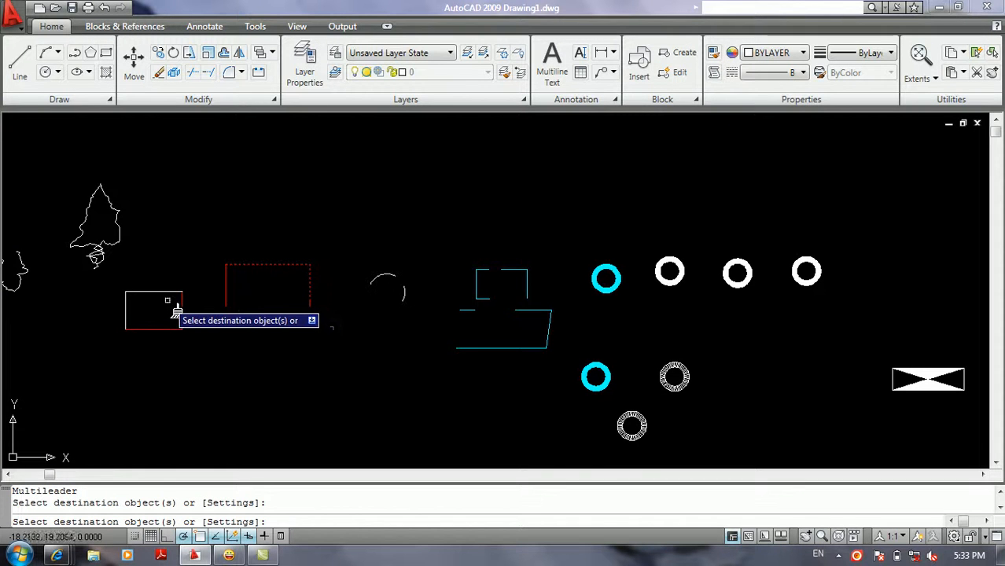
{"action": "left_click", "coordinate": [176, 292]}
{"action": "left_click", "coordinate": [147, 198]}
{"action": "left_click", "coordinate": [79, 261]}
{"action": "left_click", "coordinate": [485, 225]}
{"action": "left_click", "coordinate": [448, 314]}
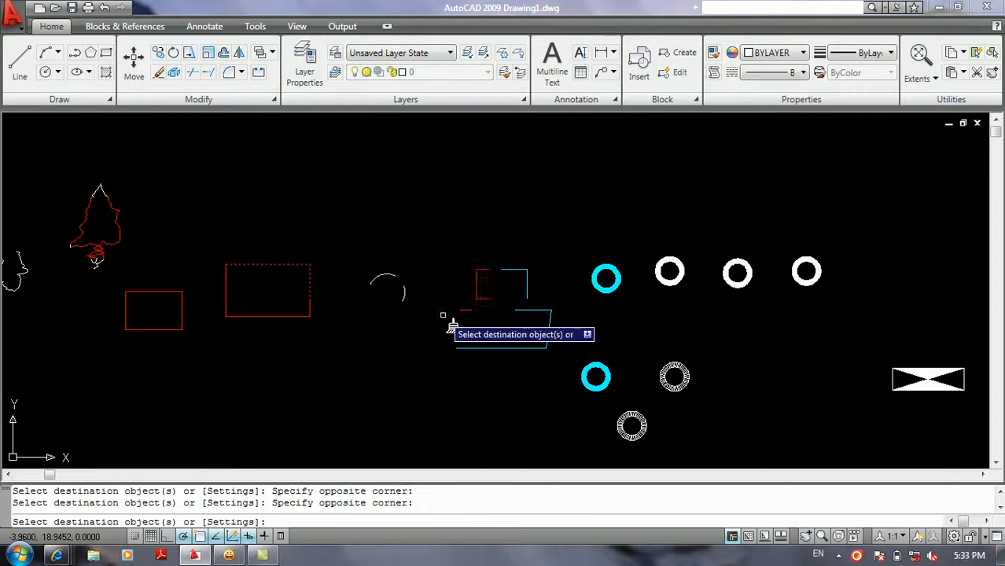
{"action": "key", "text": "Return"}
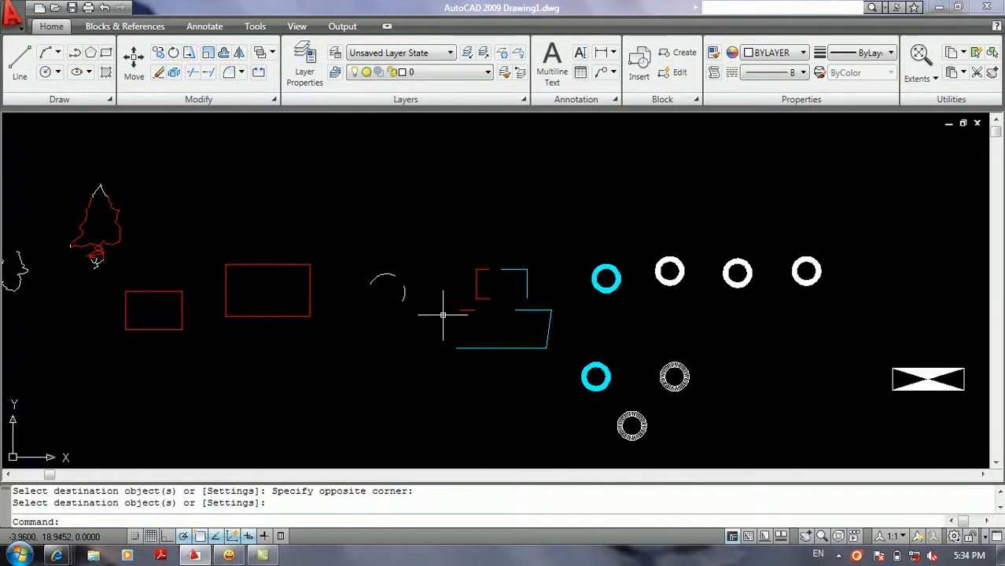
Match the cyan upper-right broken piece's properties onto the red broken pieces and the arcs of the broken circle.
{"action": "key", "text": "Return"}
{"action": "left_click", "coordinate": [524, 289]}
{"action": "left_click", "coordinate": [517, 283]}
{"action": "left_click", "coordinate": [466, 287]}
{"action": "left_click", "coordinate": [471, 306]}
{"action": "left_click", "coordinate": [456, 343]}
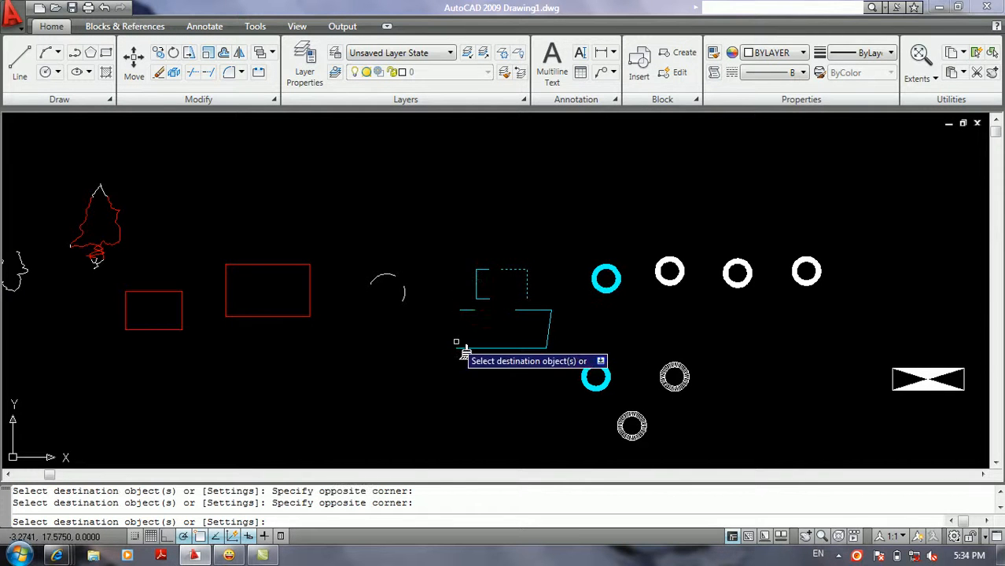
{"action": "left_click", "coordinate": [430, 236]}
{"action": "left_click", "coordinate": [349, 342]}
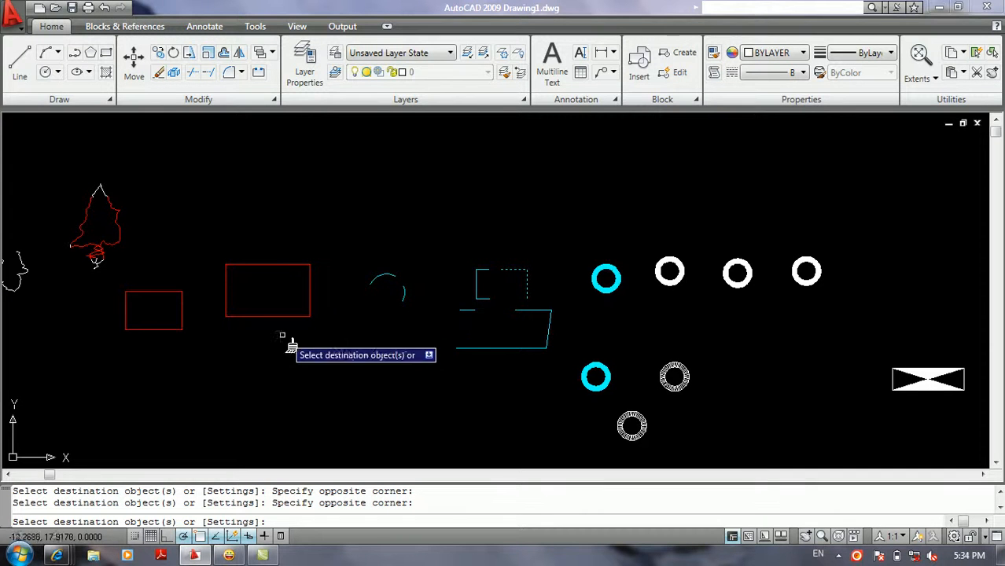
{"action": "mouse_move", "coordinate": [247, 332]}
{"action": "middle_mouse_down"}
{"action": "mouse_move", "coordinate": [276, 312]}
{"action": "mouse_move", "coordinate": [324, 316]}
{"action": "middle_mouse_up"}
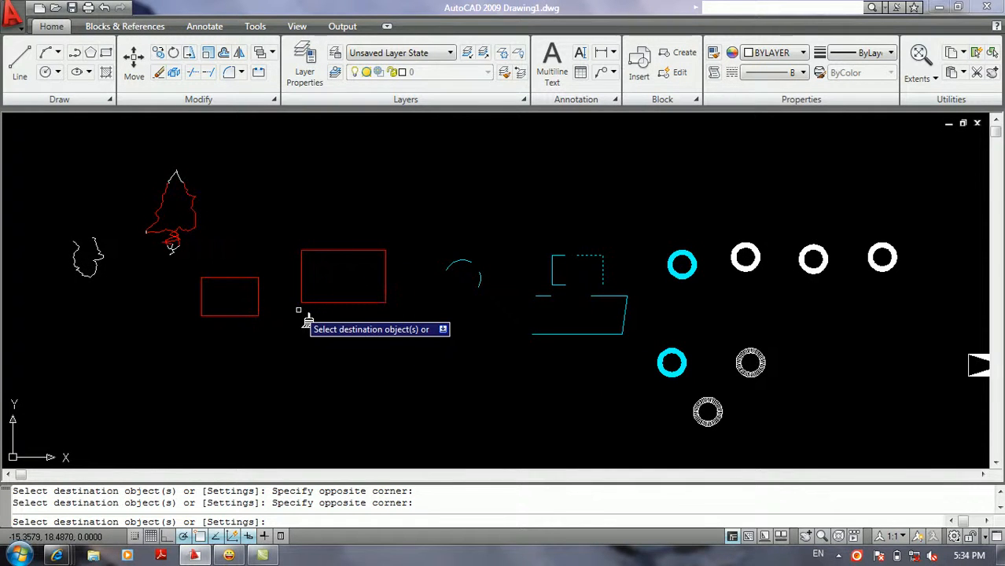
{"action": "left_click", "coordinate": [290, 312]}
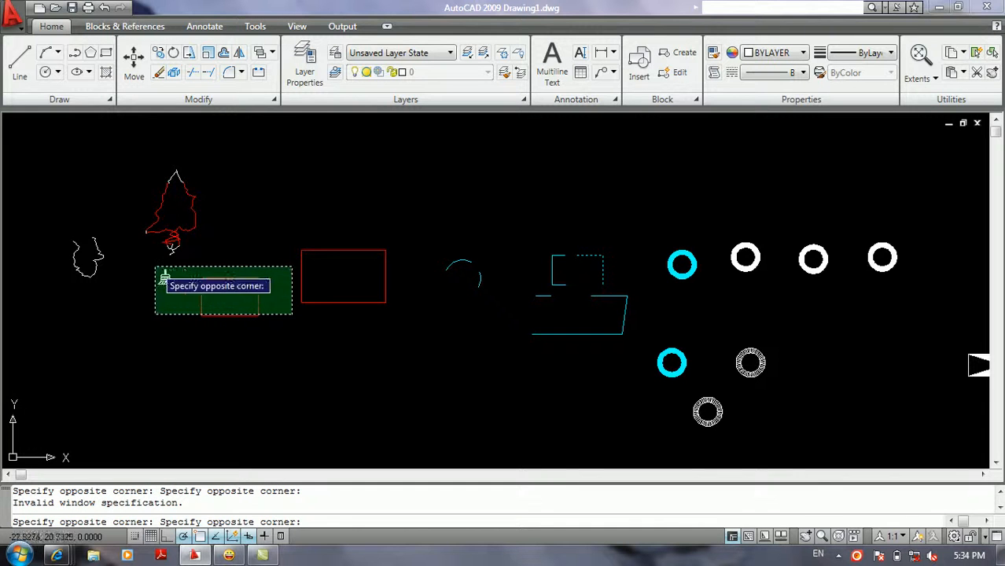
{"action": "left_click", "coordinate": [190, 290]}
{"action": "key", "text": "Return"}
Match the white U-shaped sketch's properties onto the smaller rectangle.
{"action": "key", "text": "Return"}
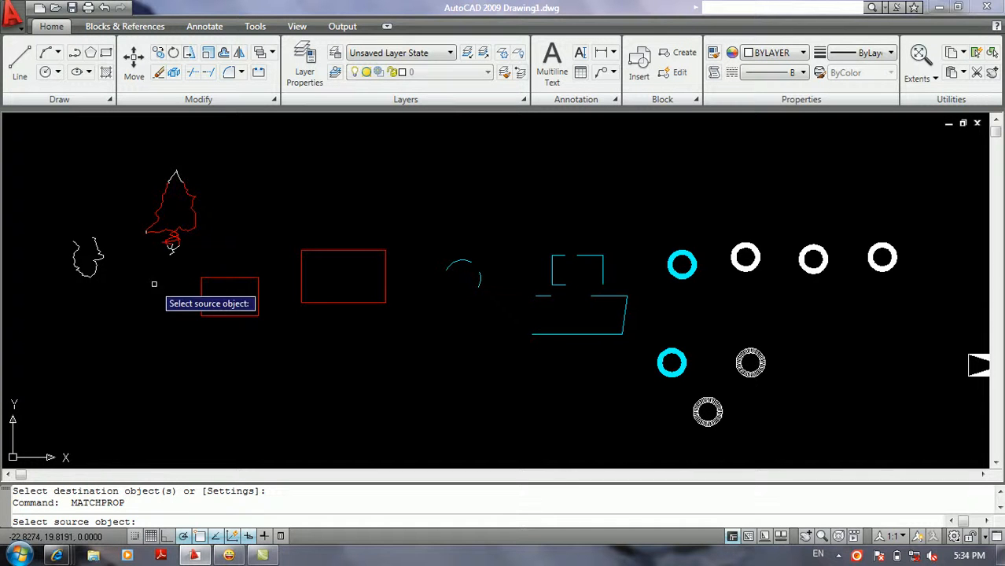
{"action": "left_click", "coordinate": [85, 261]}
{"action": "left_click", "coordinate": [253, 275]}
{"action": "left_click", "coordinate": [220, 338]}
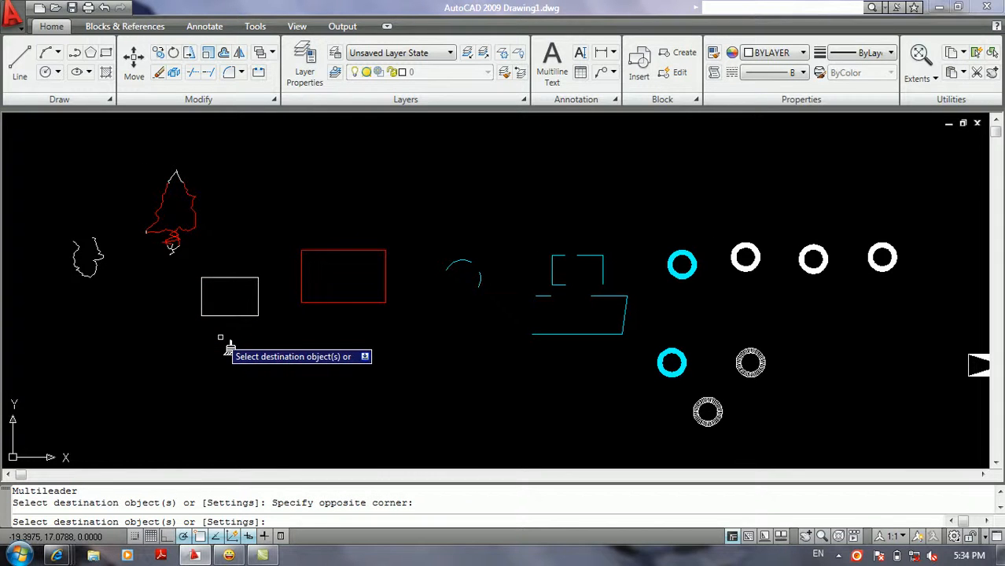
{"action": "key", "text": "Return"}
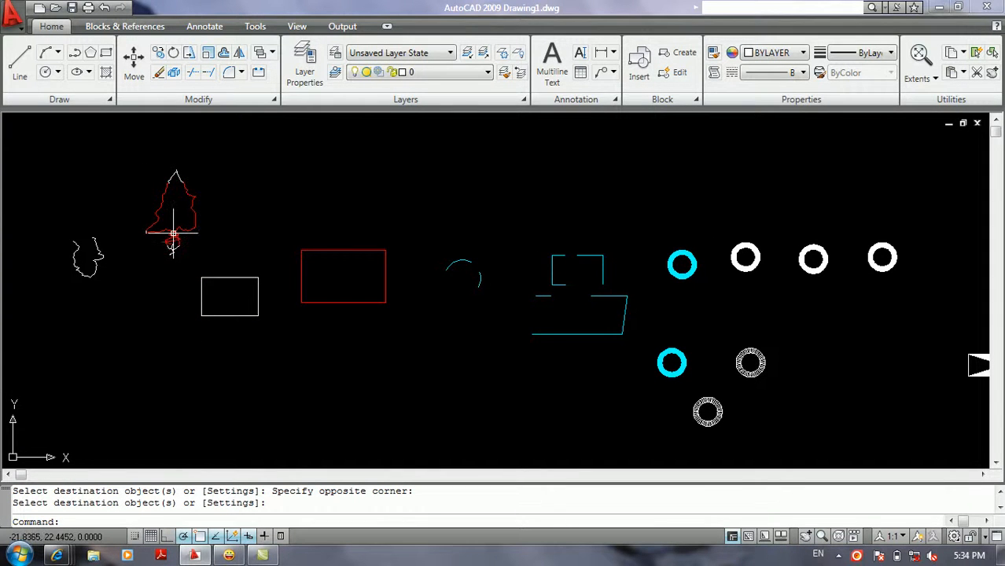
{"action": "scroll", "coordinate": [173, 234], "scroll_direction": "down", "scroll_amount": 3}
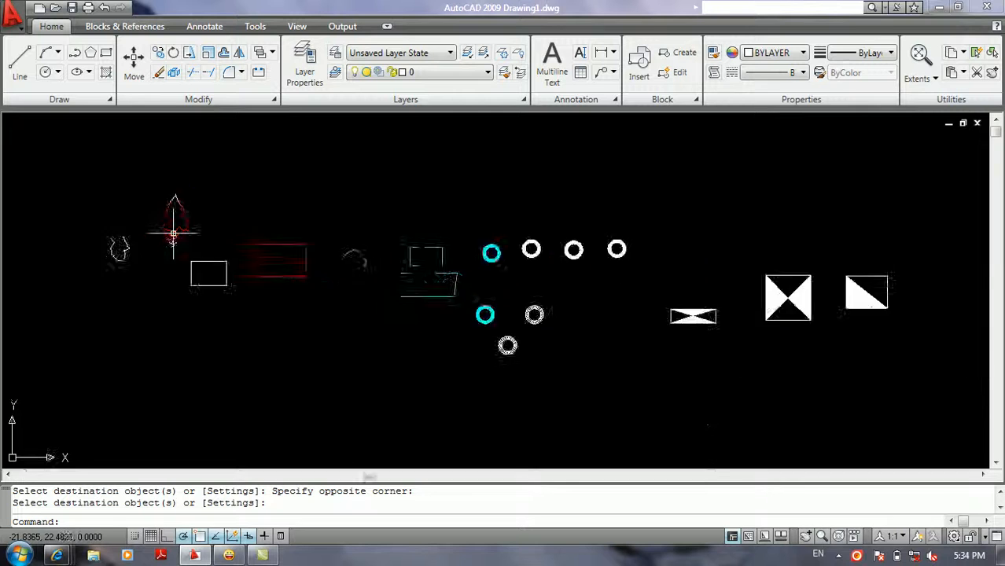
{"action": "middle_click_drag", "start_coordinate": [173, 271], "coordinate": [366, 274]}
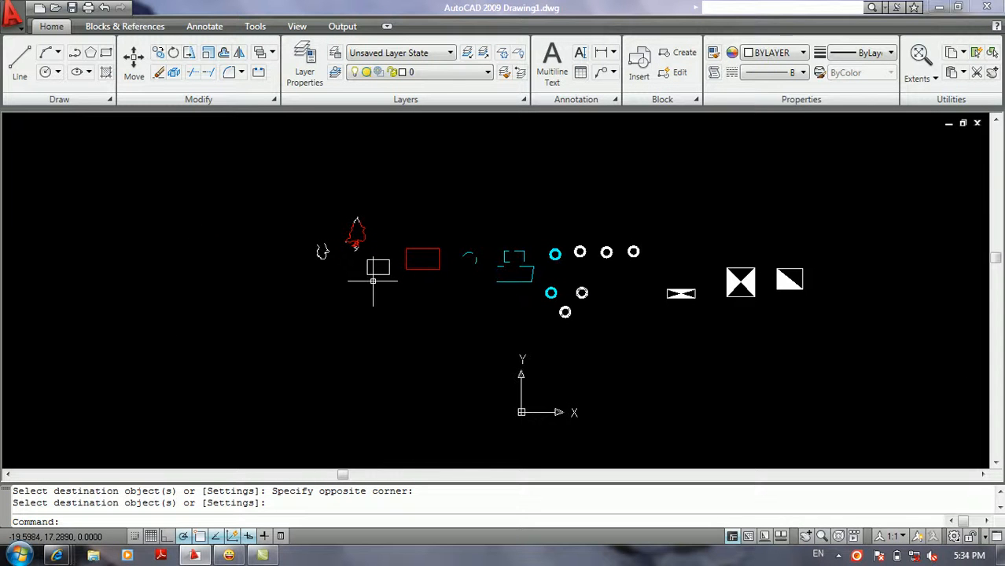